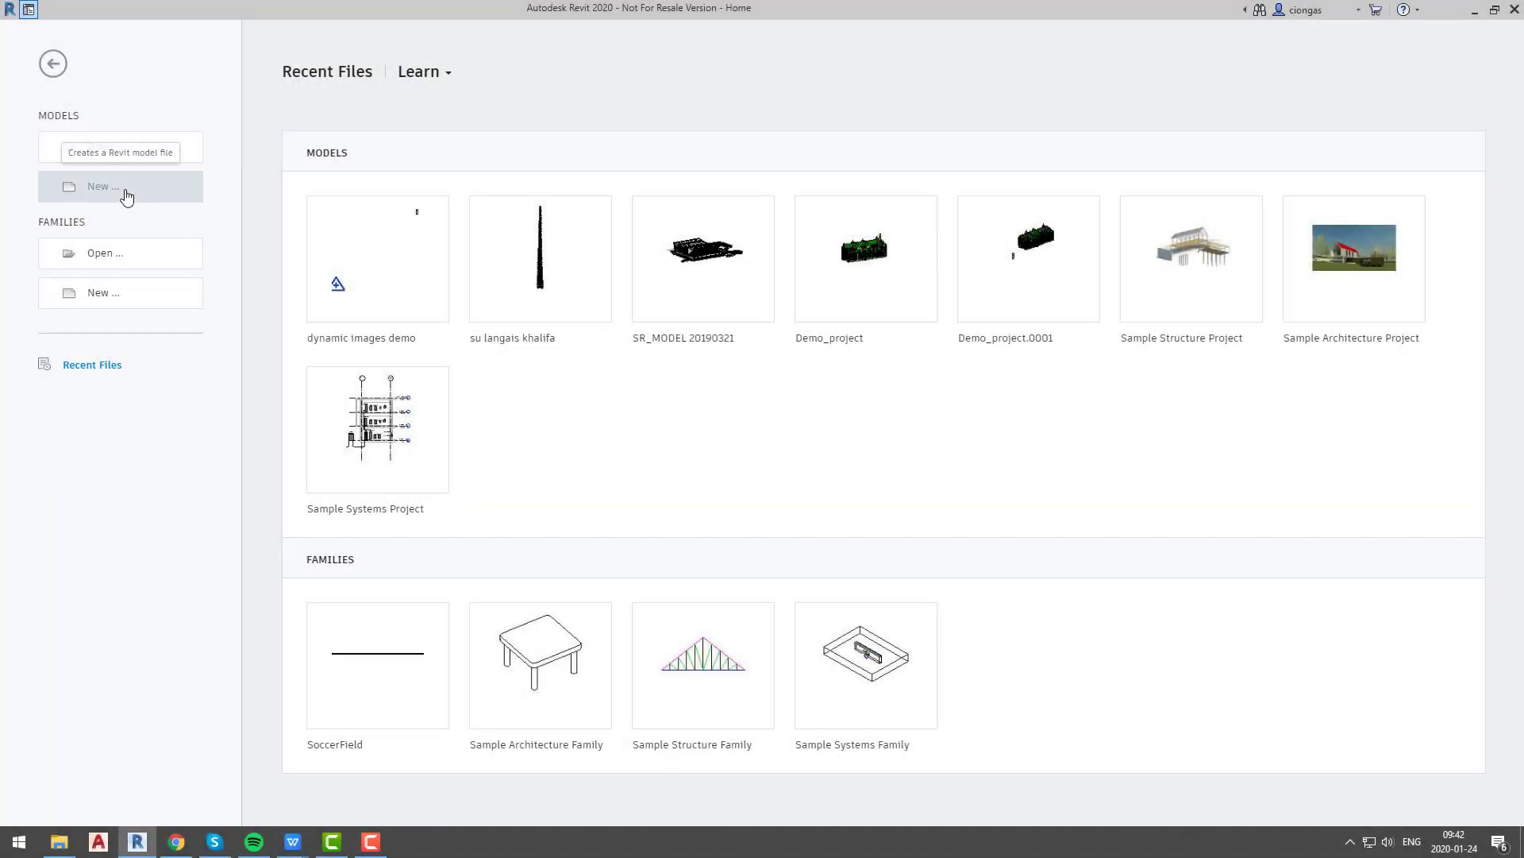
- Create a new Revit project from the Architectural Template
click(123, 190)
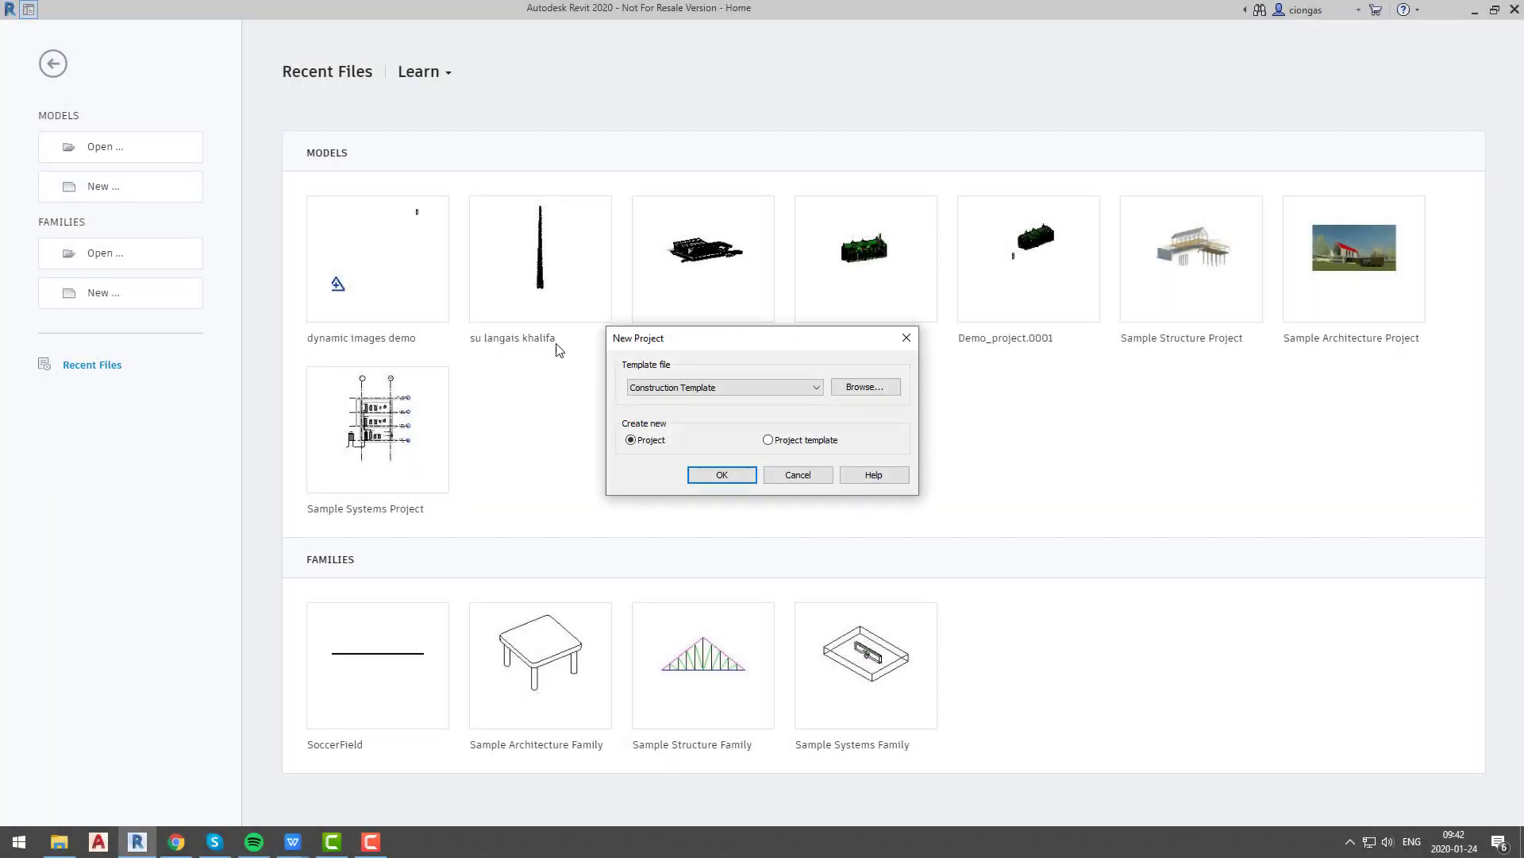
click(698, 389)
click(671, 423)
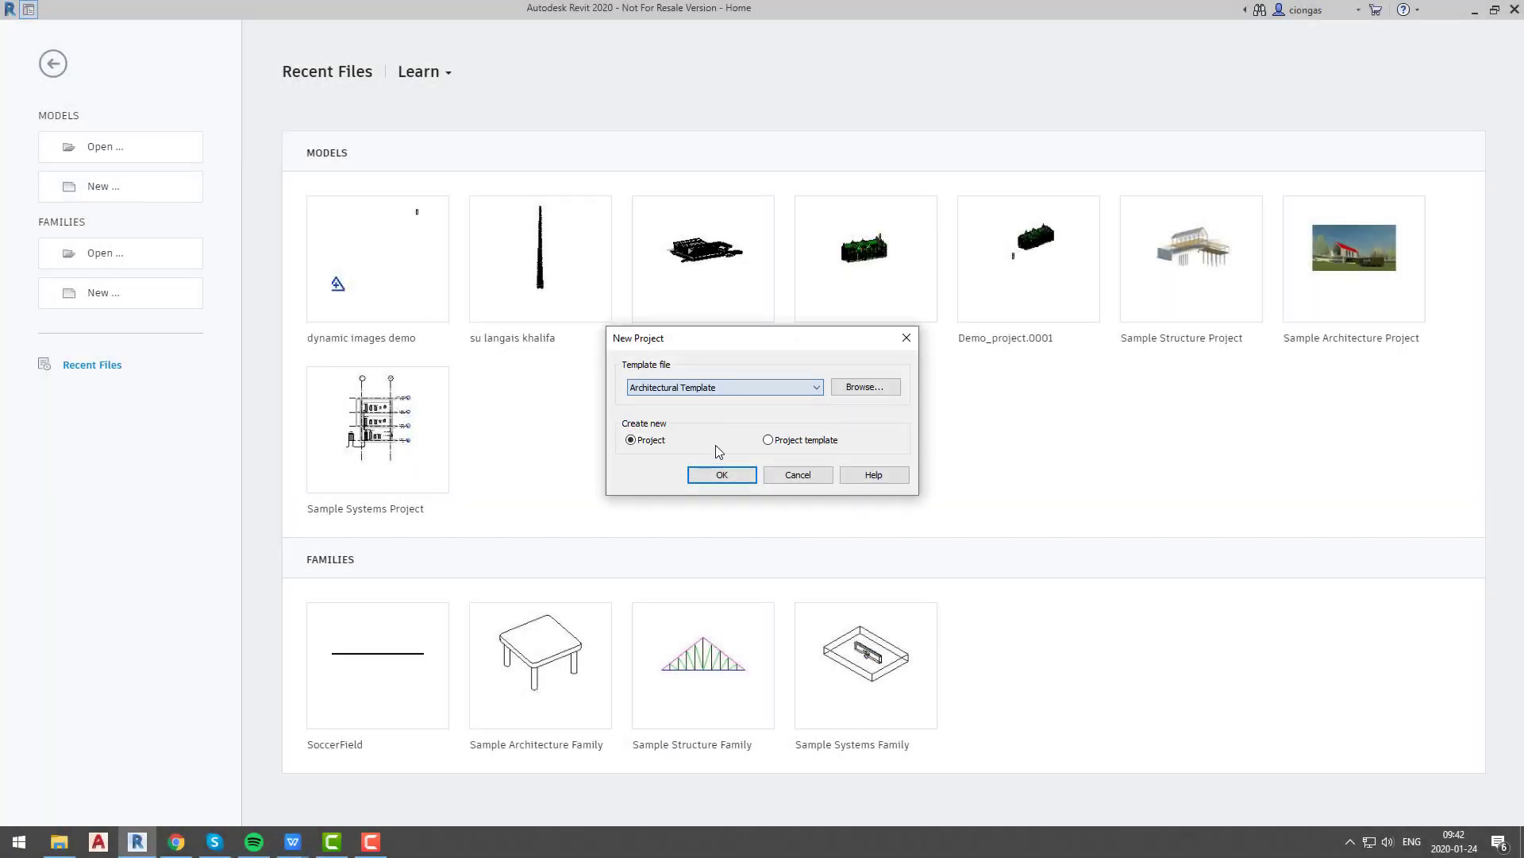
click(718, 475)
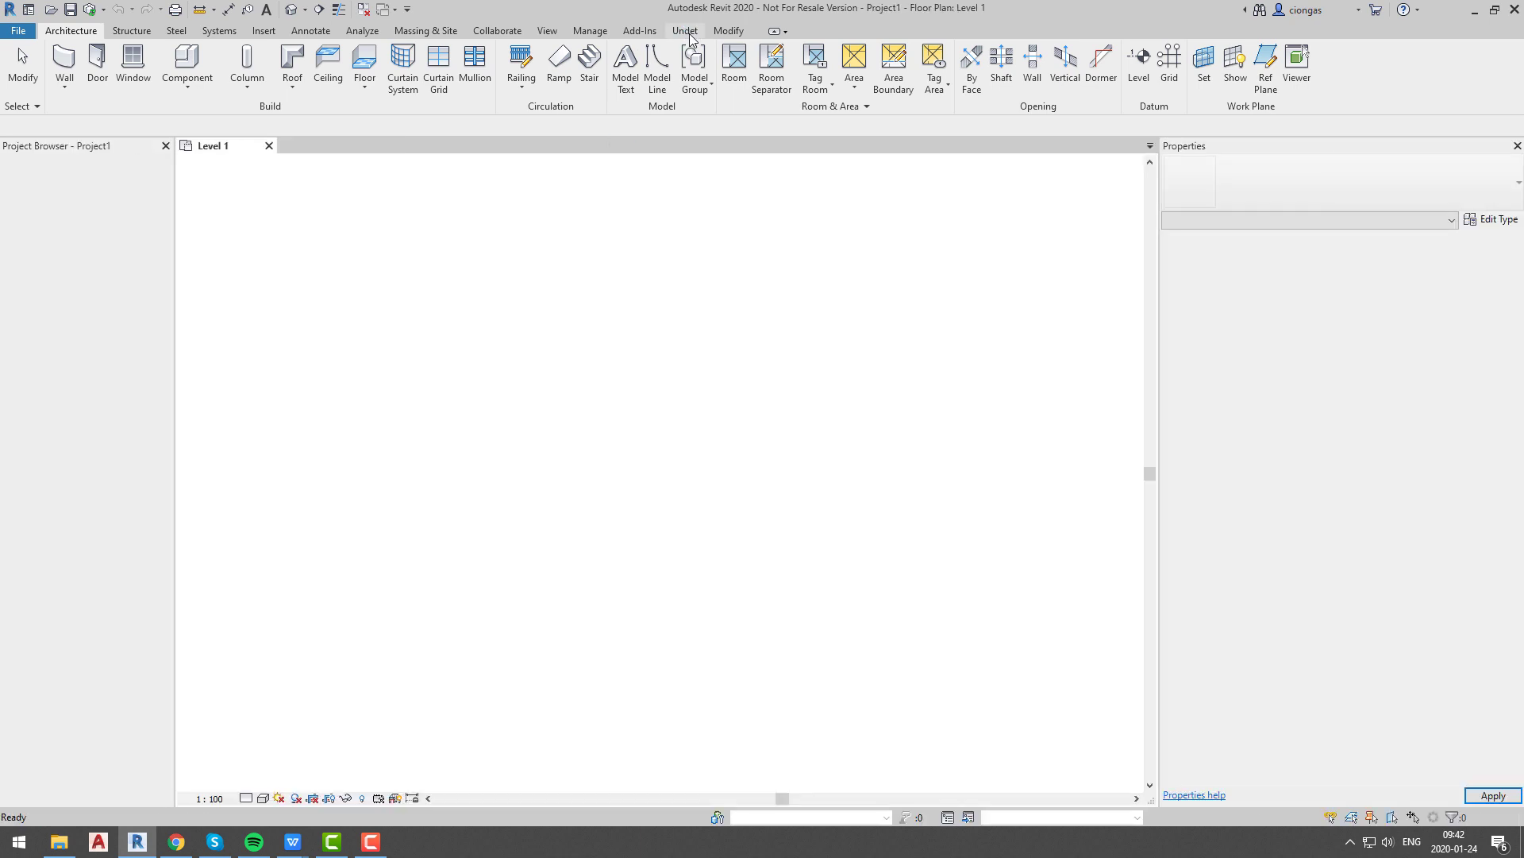
- Start an Undet slice and load the Demo_project.ipcp point cloud
click(687, 32)
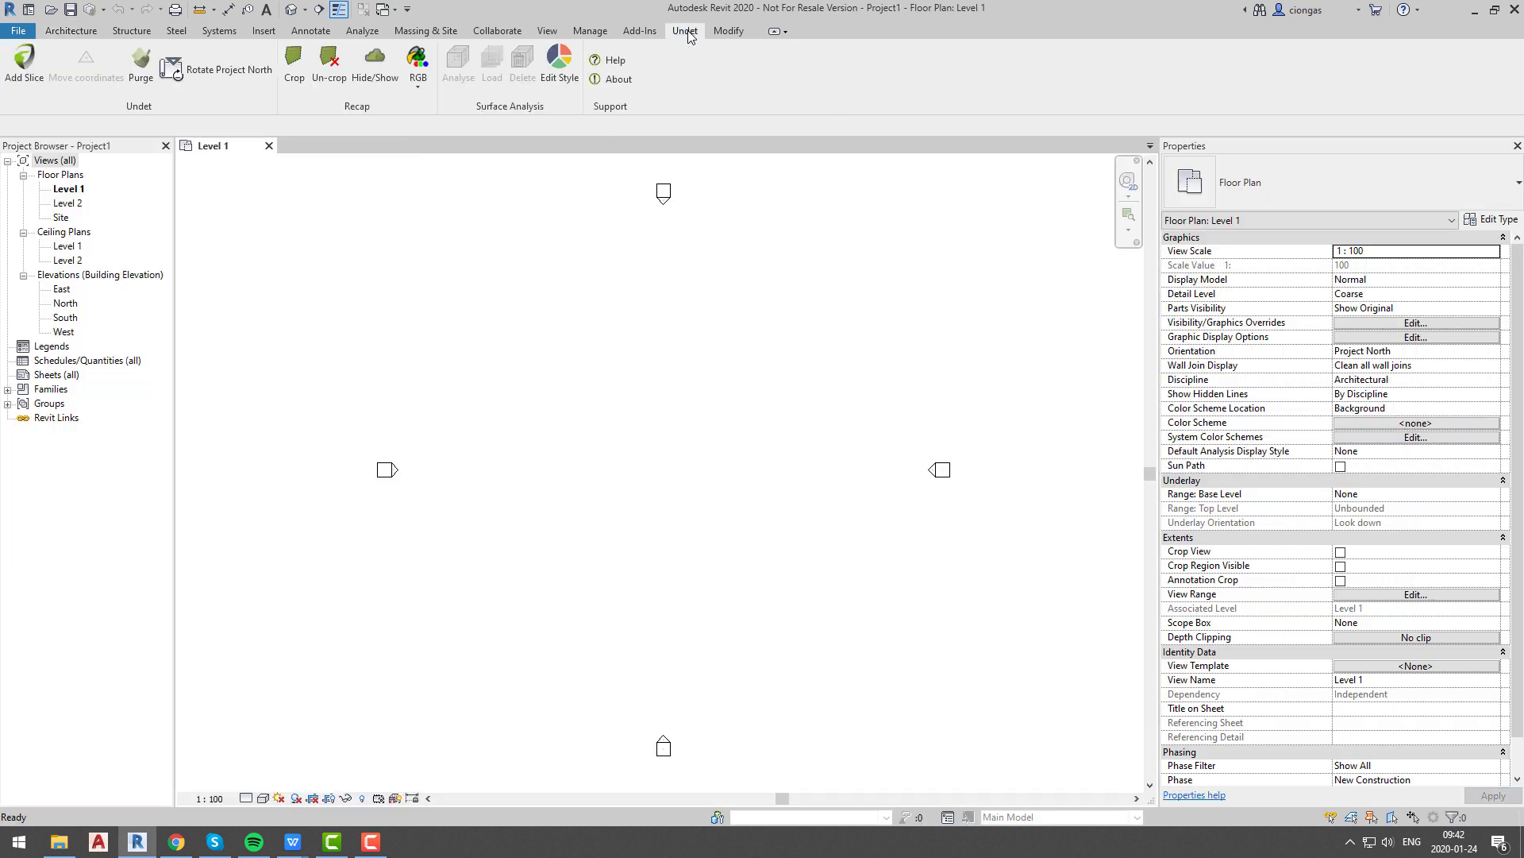
click(46, 84)
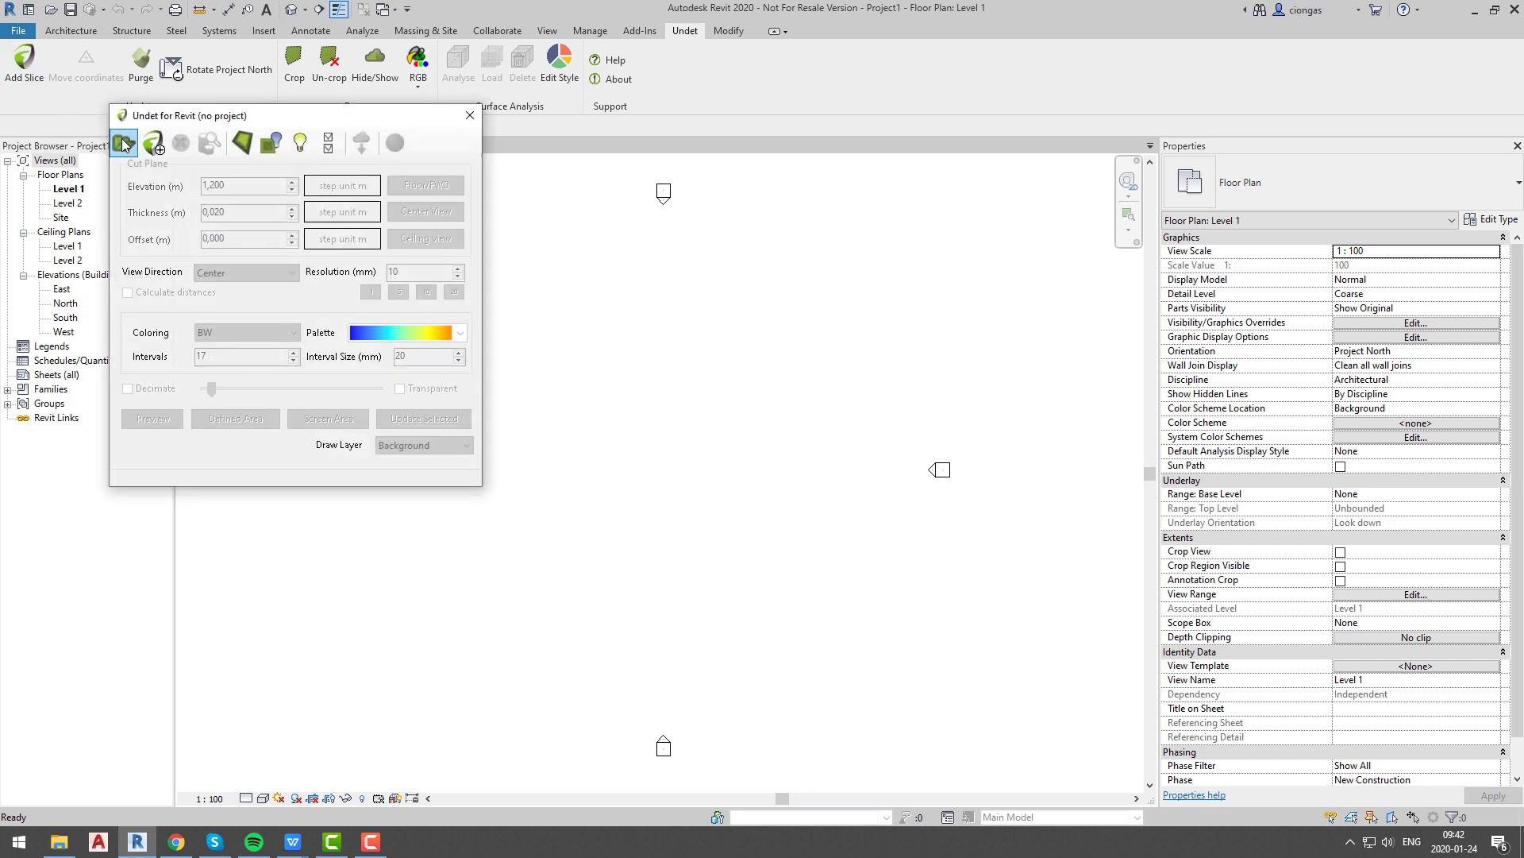
click(125, 143)
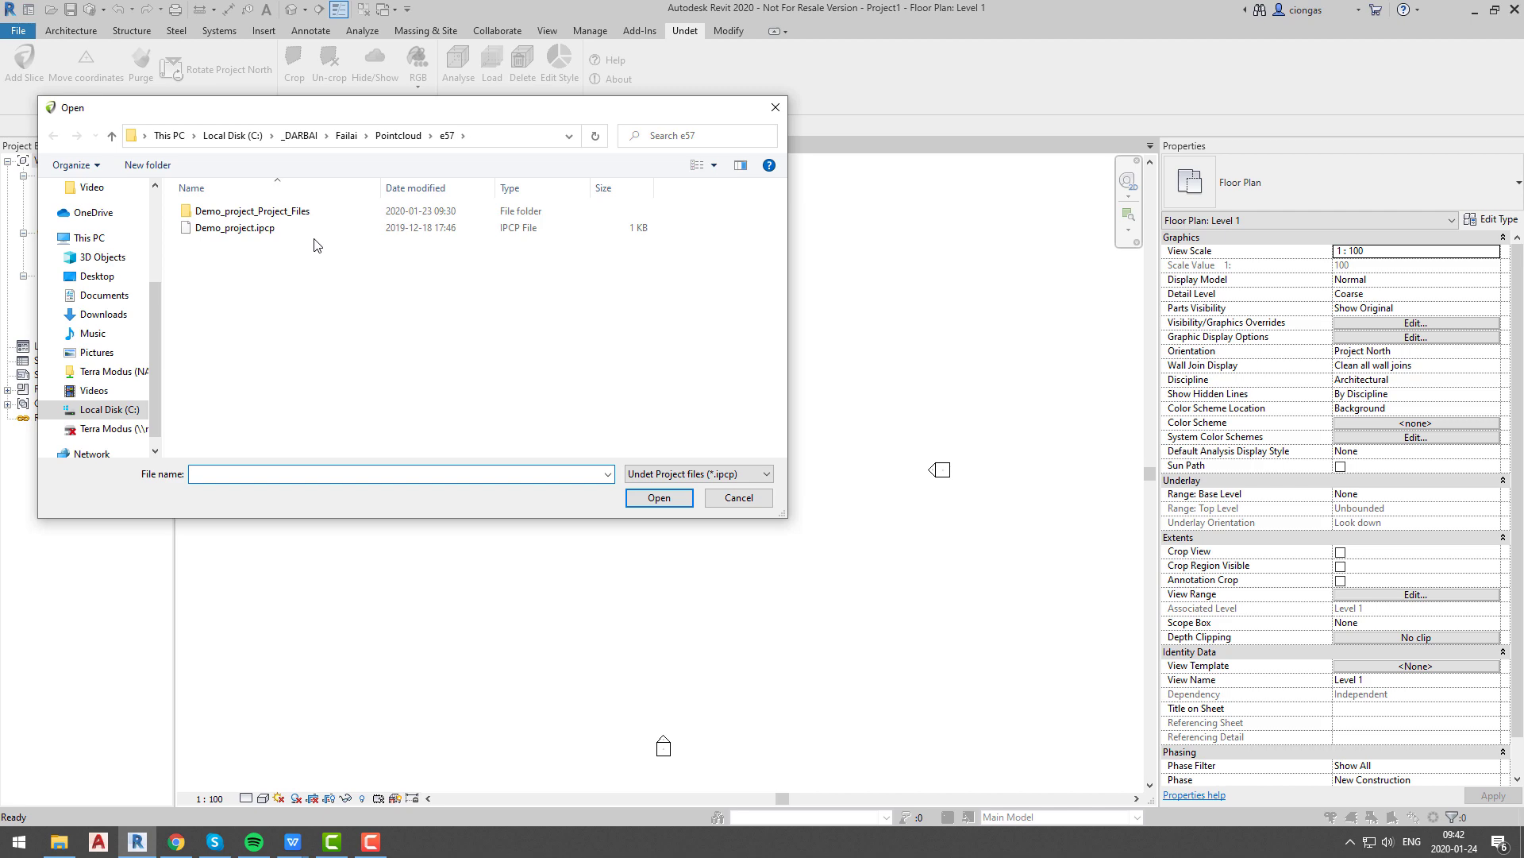
click(316, 228)
click(659, 497)
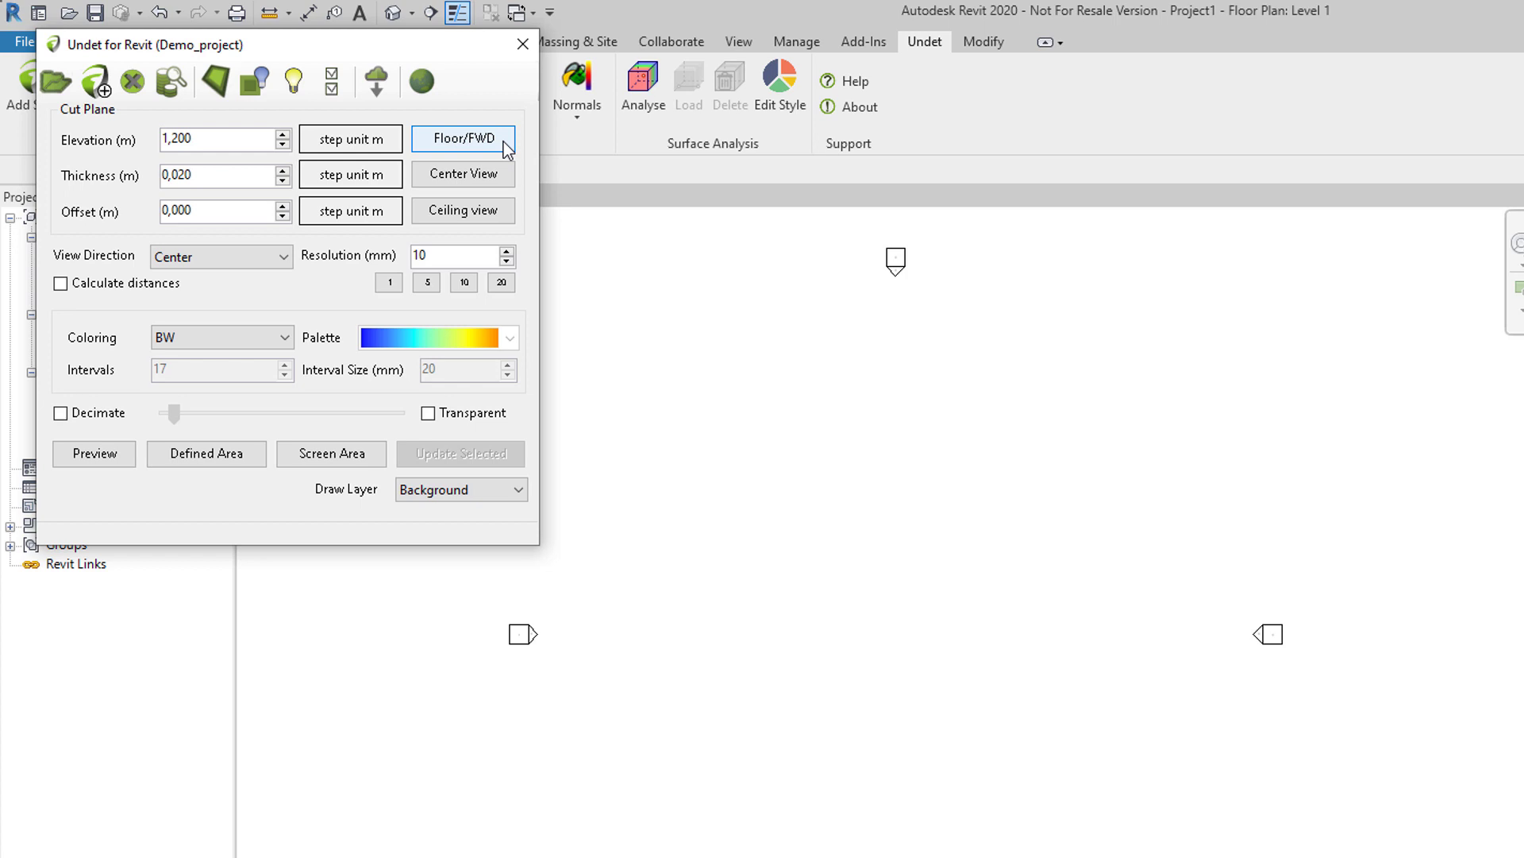
- Set Level 1's cut plane offset to 1500 and apply Undet's Ceiling slice preset
click(505, 149)
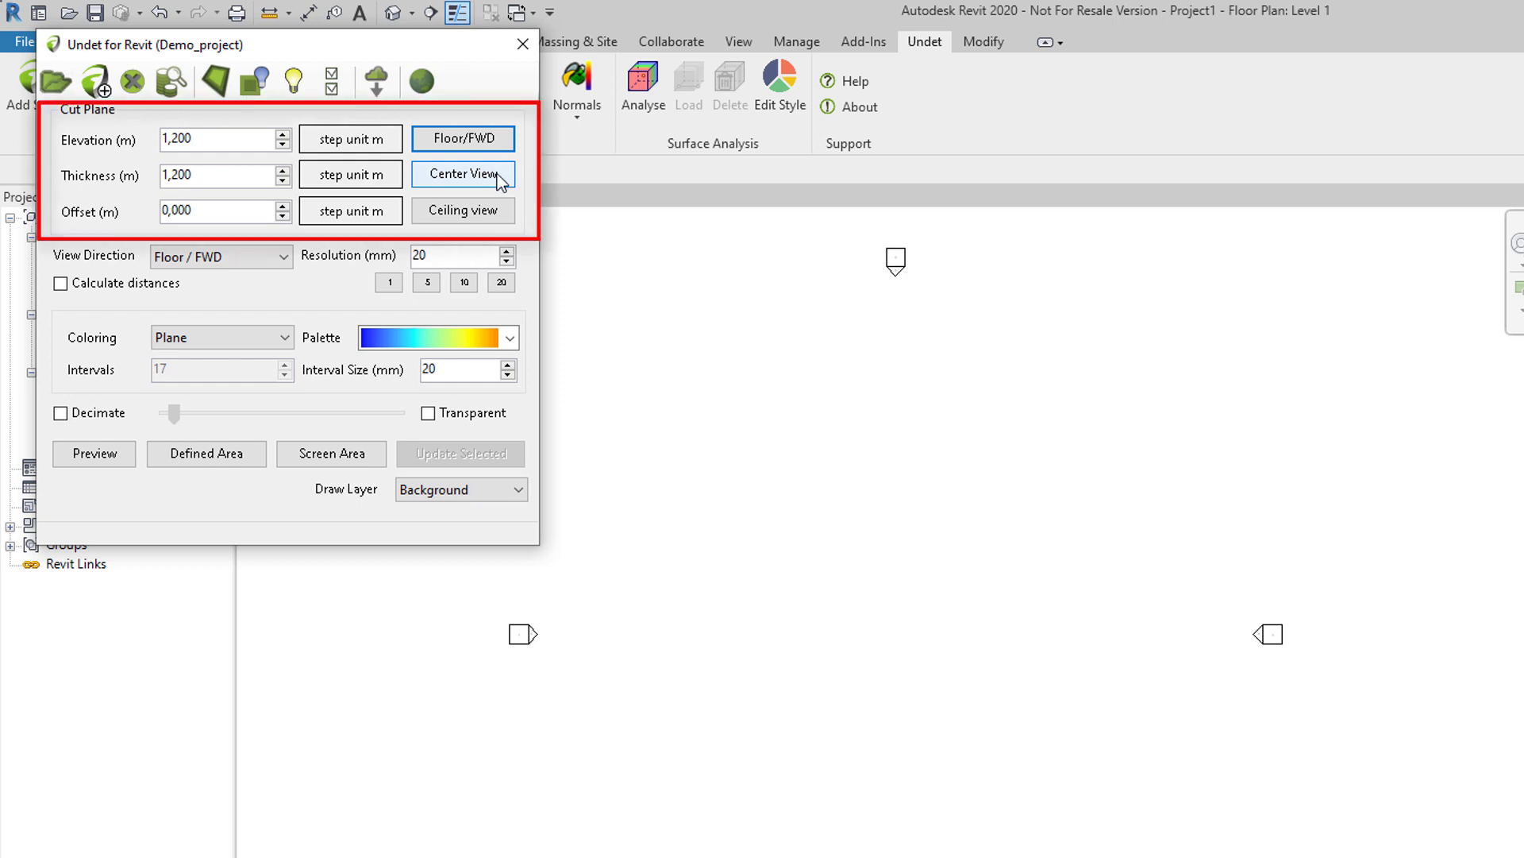
click(500, 177)
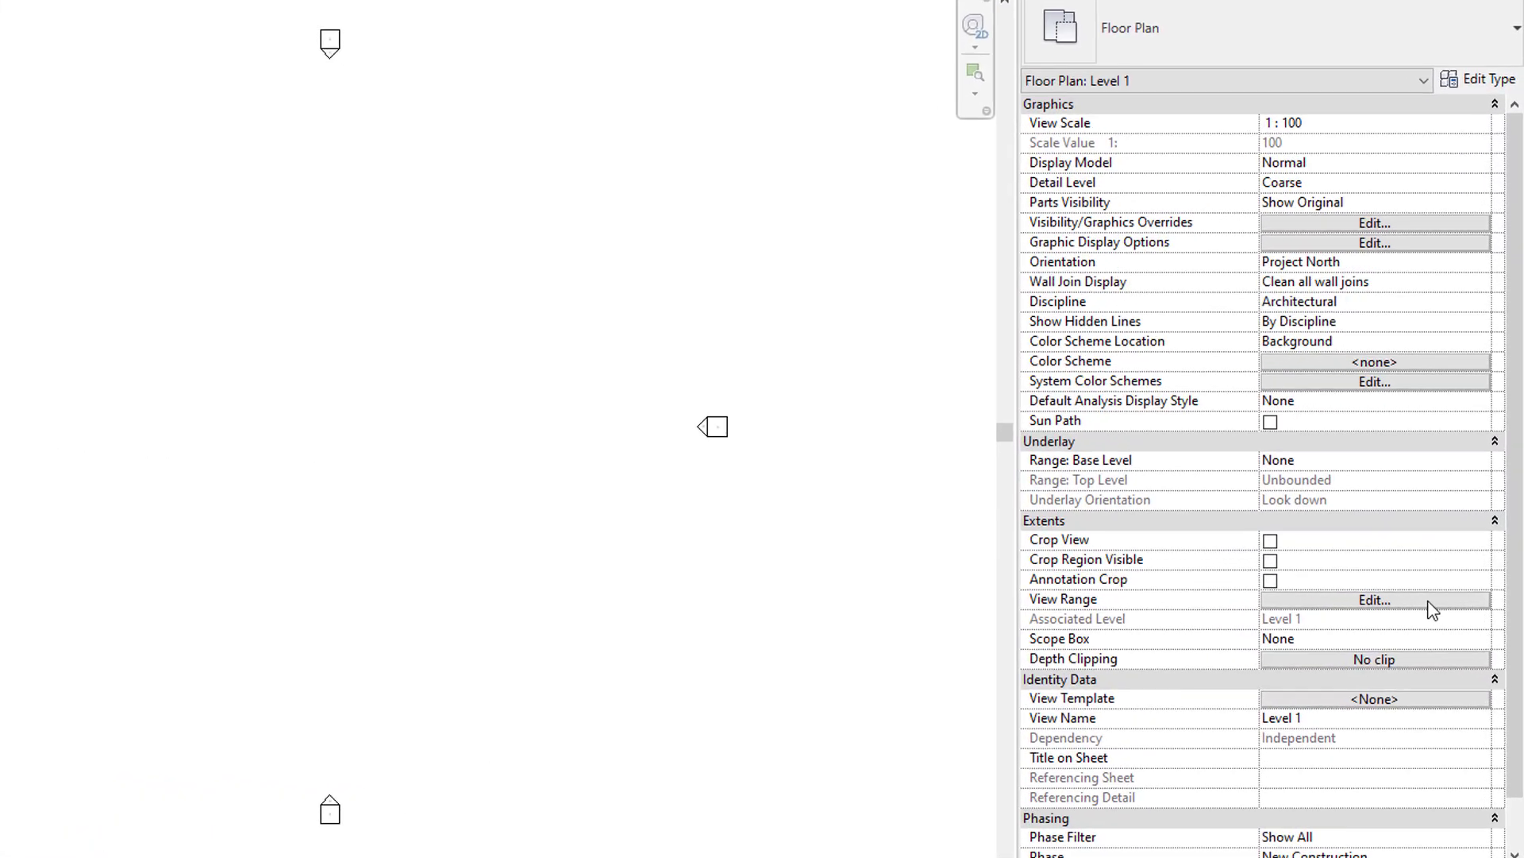
click(1449, 594)
drag(945, 296, 874, 295)
text(1500)
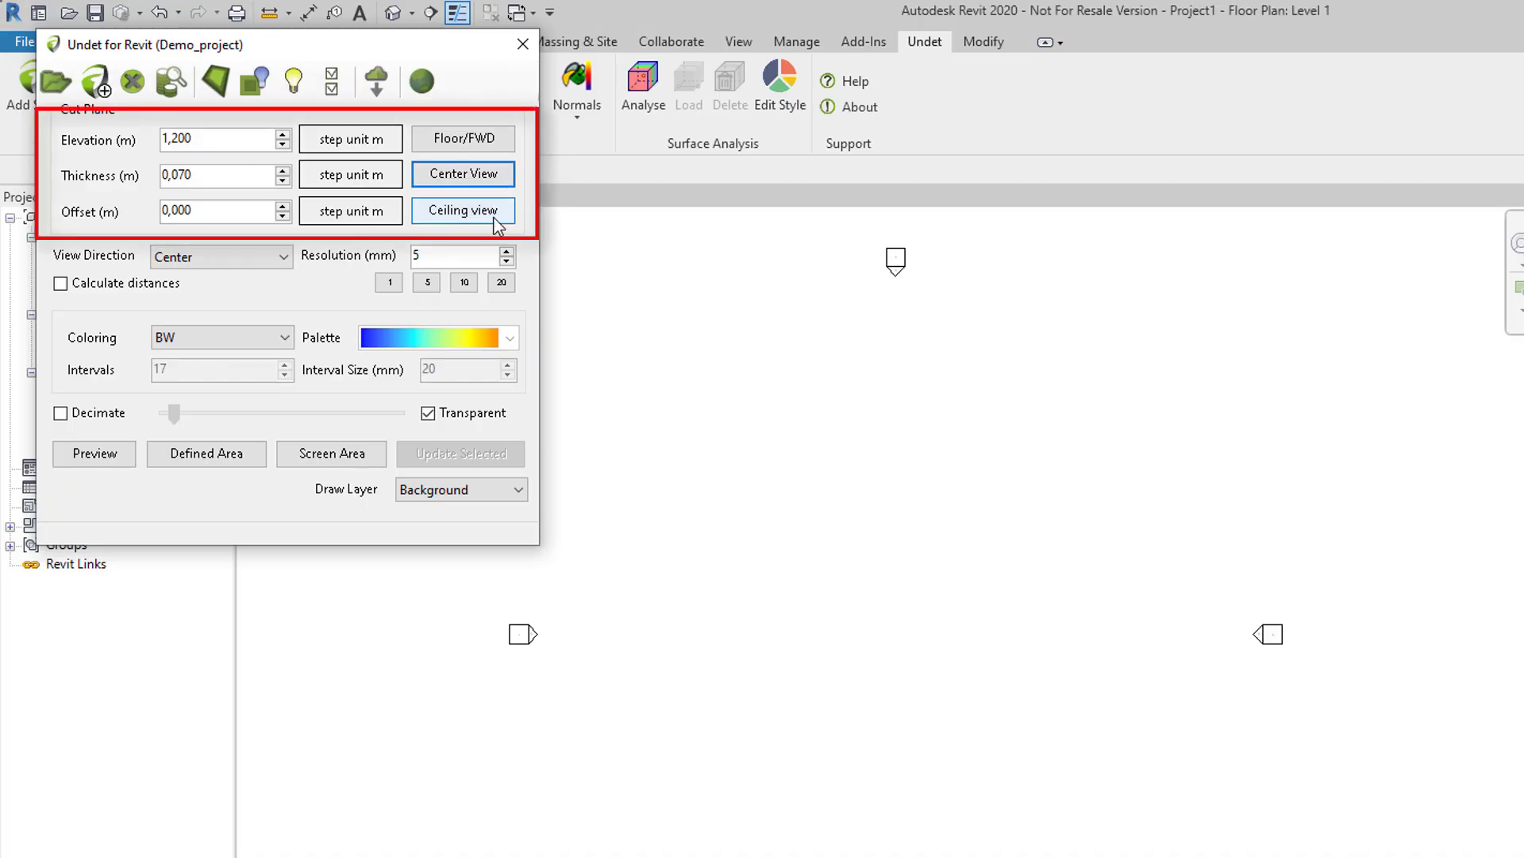
click(468, 211)
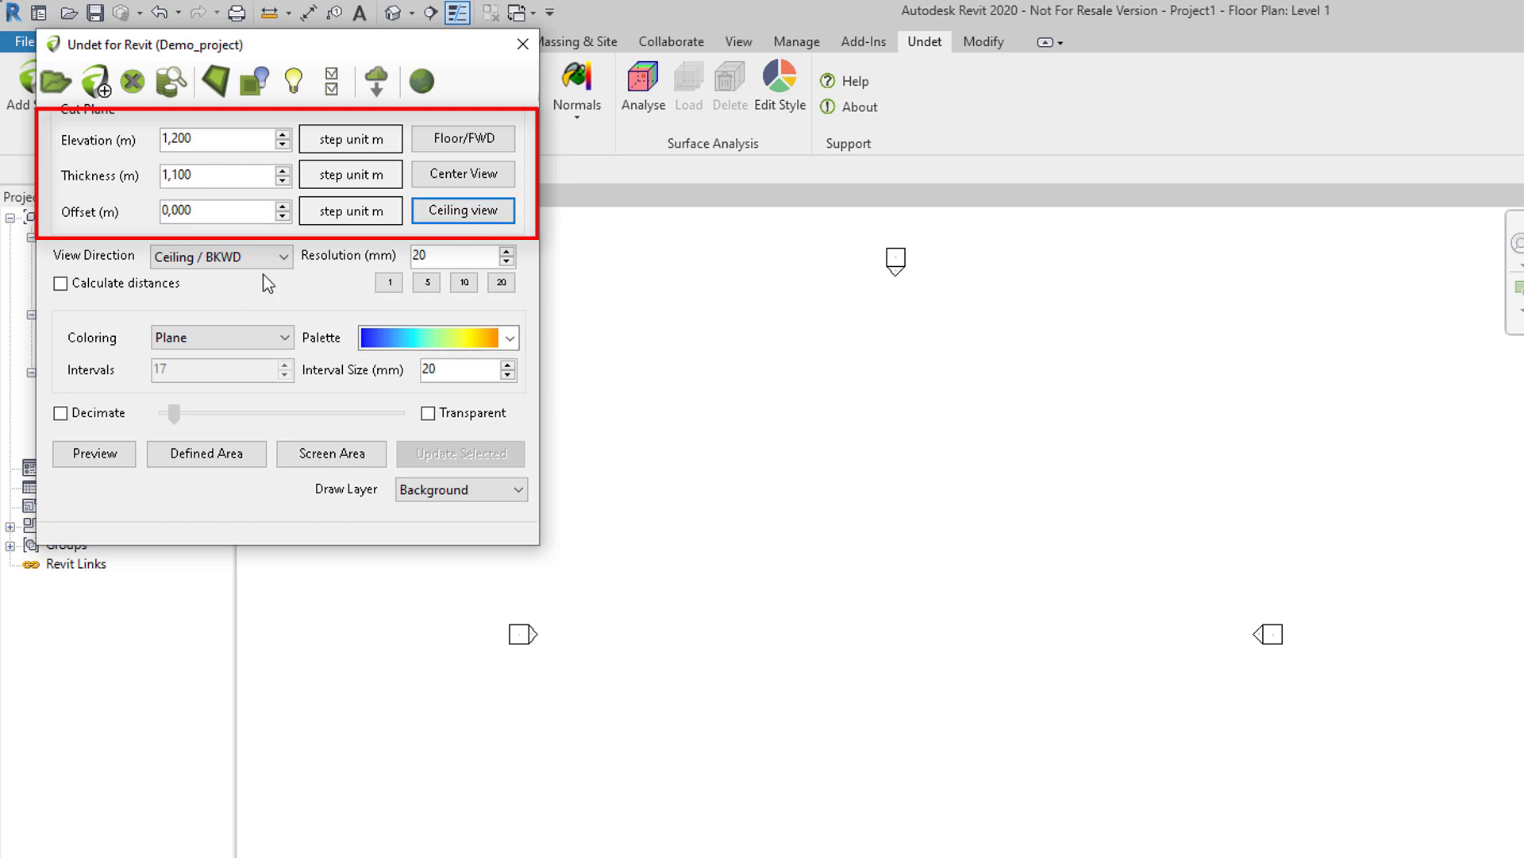
click(278, 256)
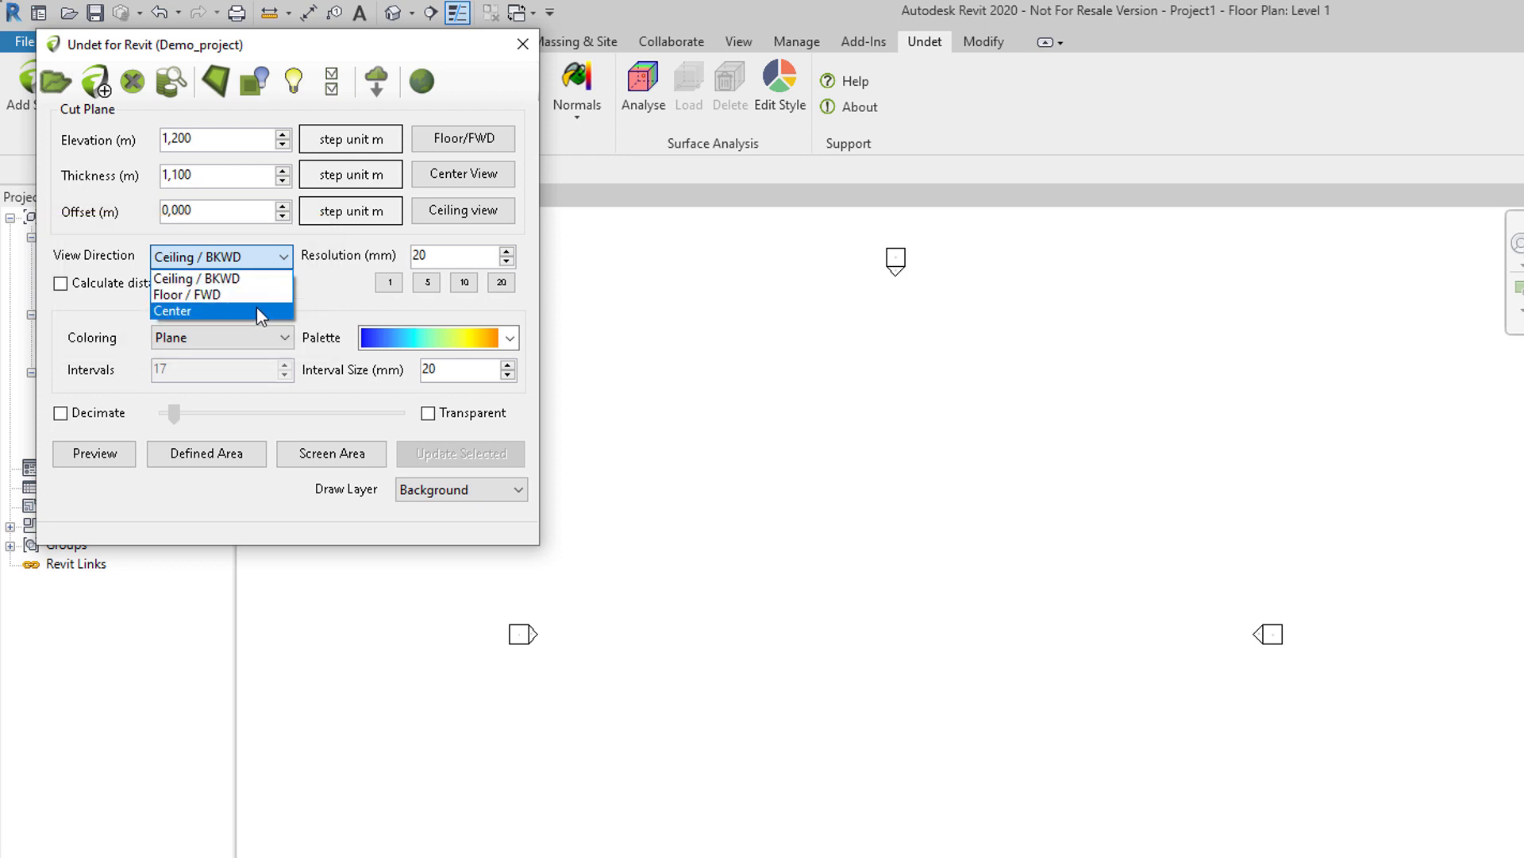
- Keep the Ceiling / BKWD direction and set the slice resolution to 8 mm
click(276, 280)
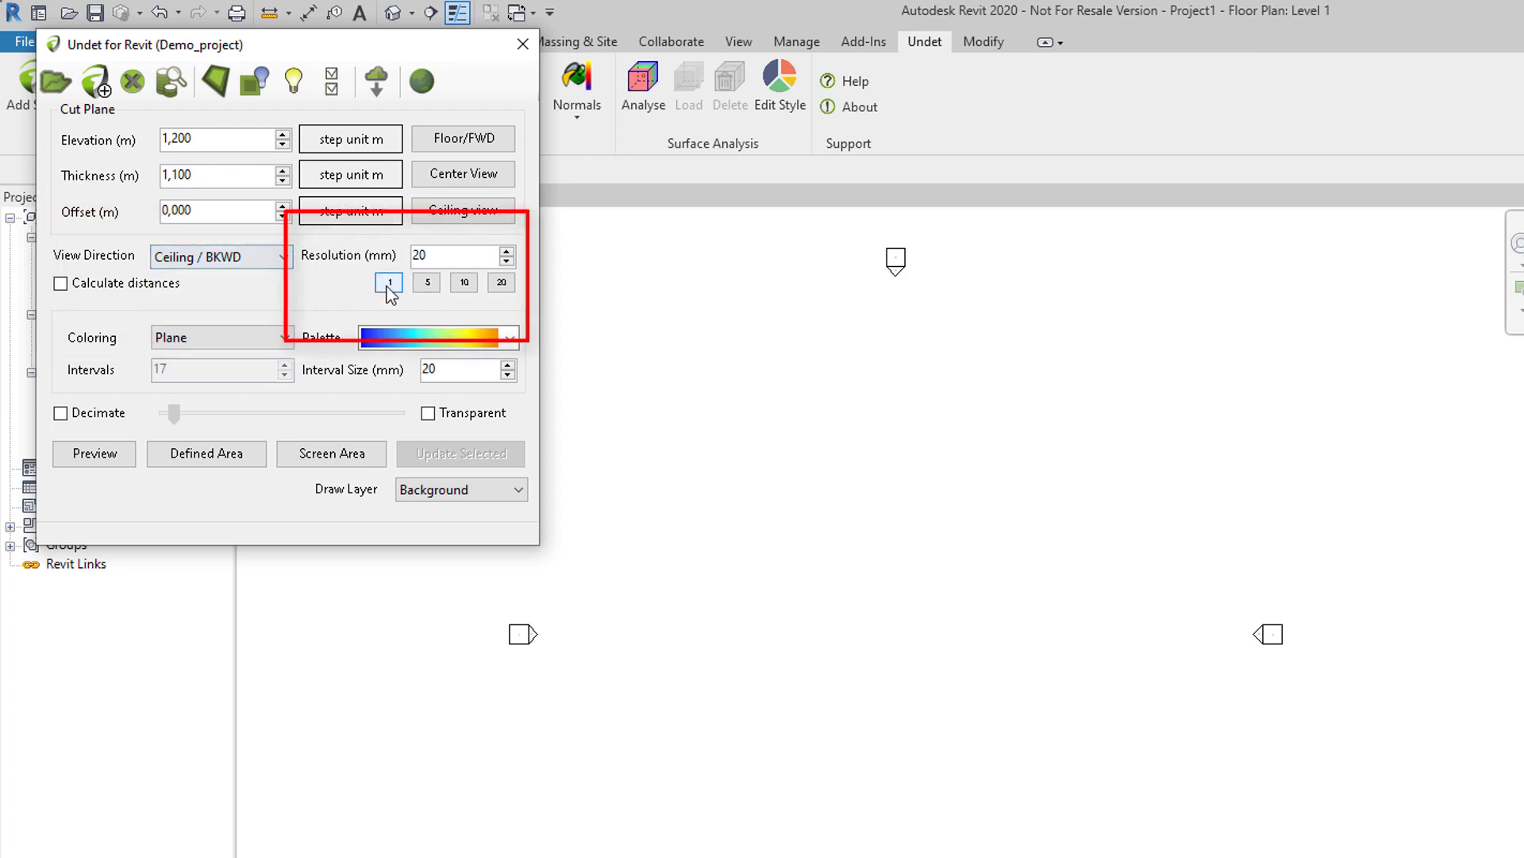
click(389, 284)
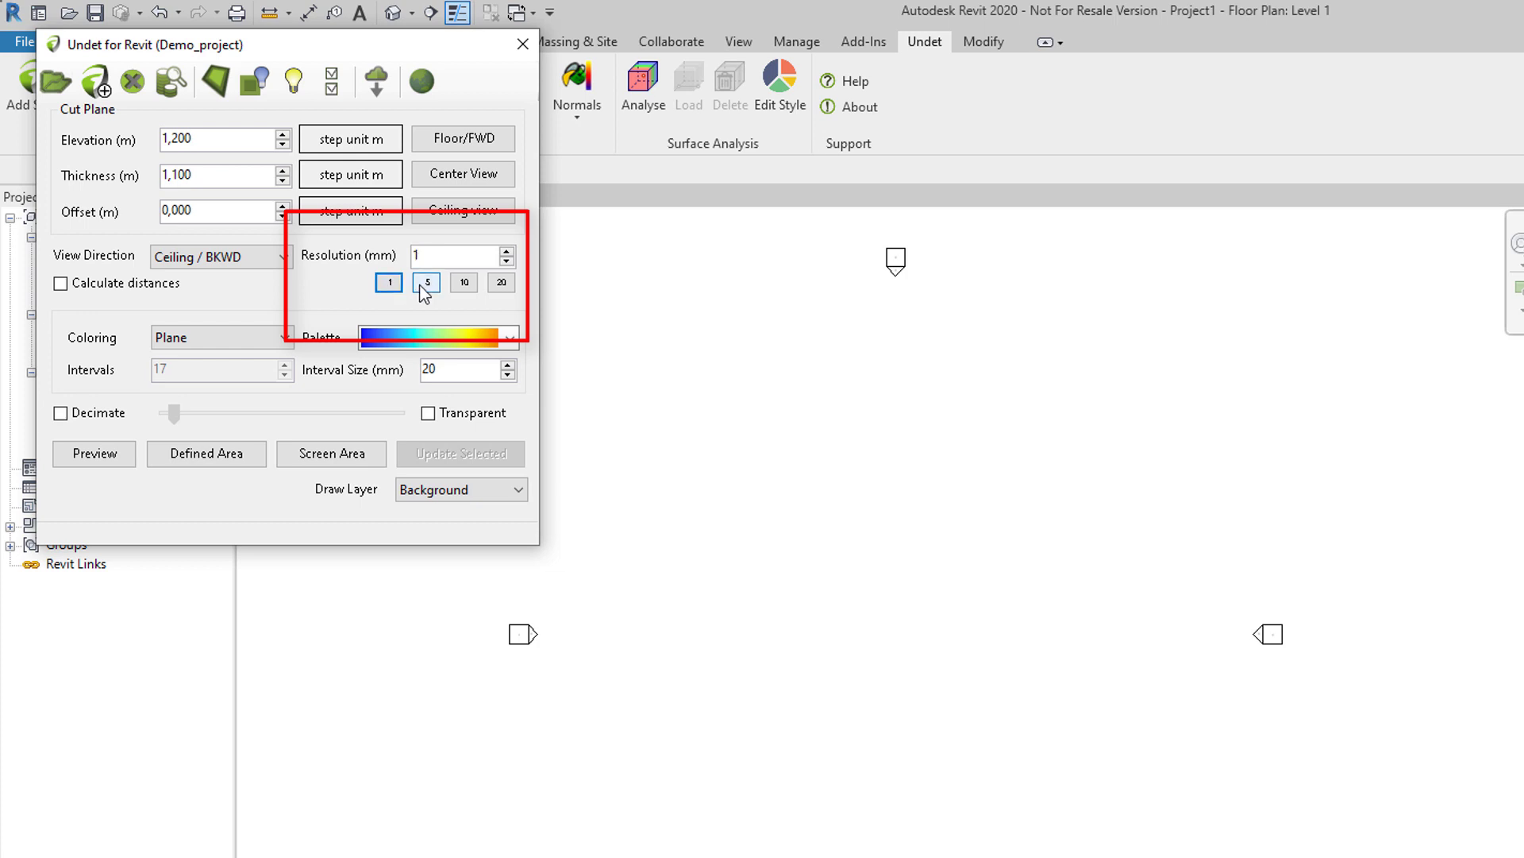
click(425, 287)
click(464, 285)
click(500, 283)
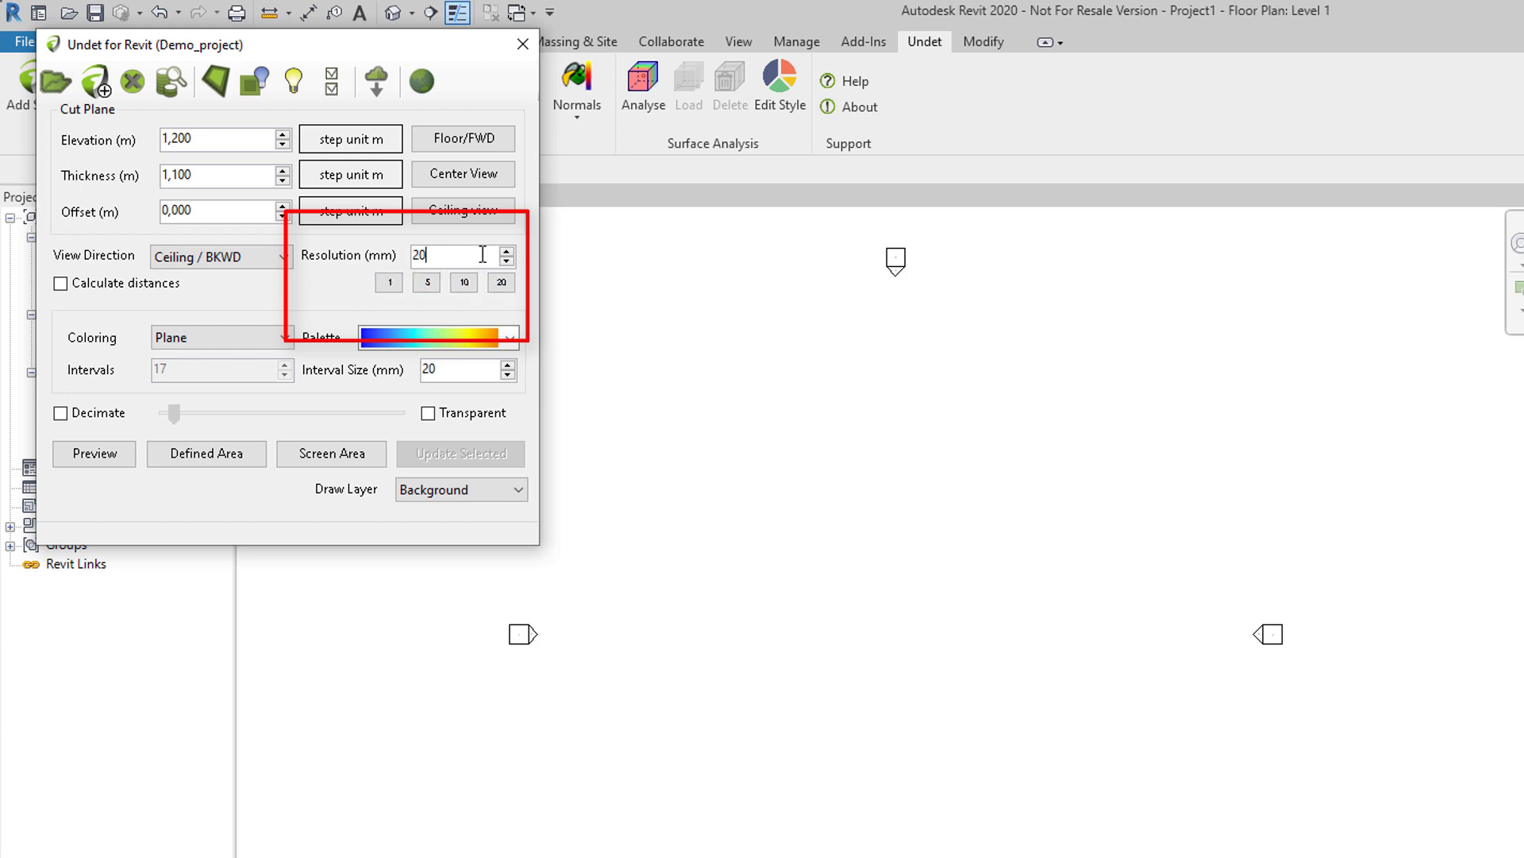
key(BackSpace)
text(11)
click(505, 262)
click(505, 261)
click(506, 261)
- Review the colouring and palette options, keeping Plane colouring and reducing the interval size
click(226, 338)
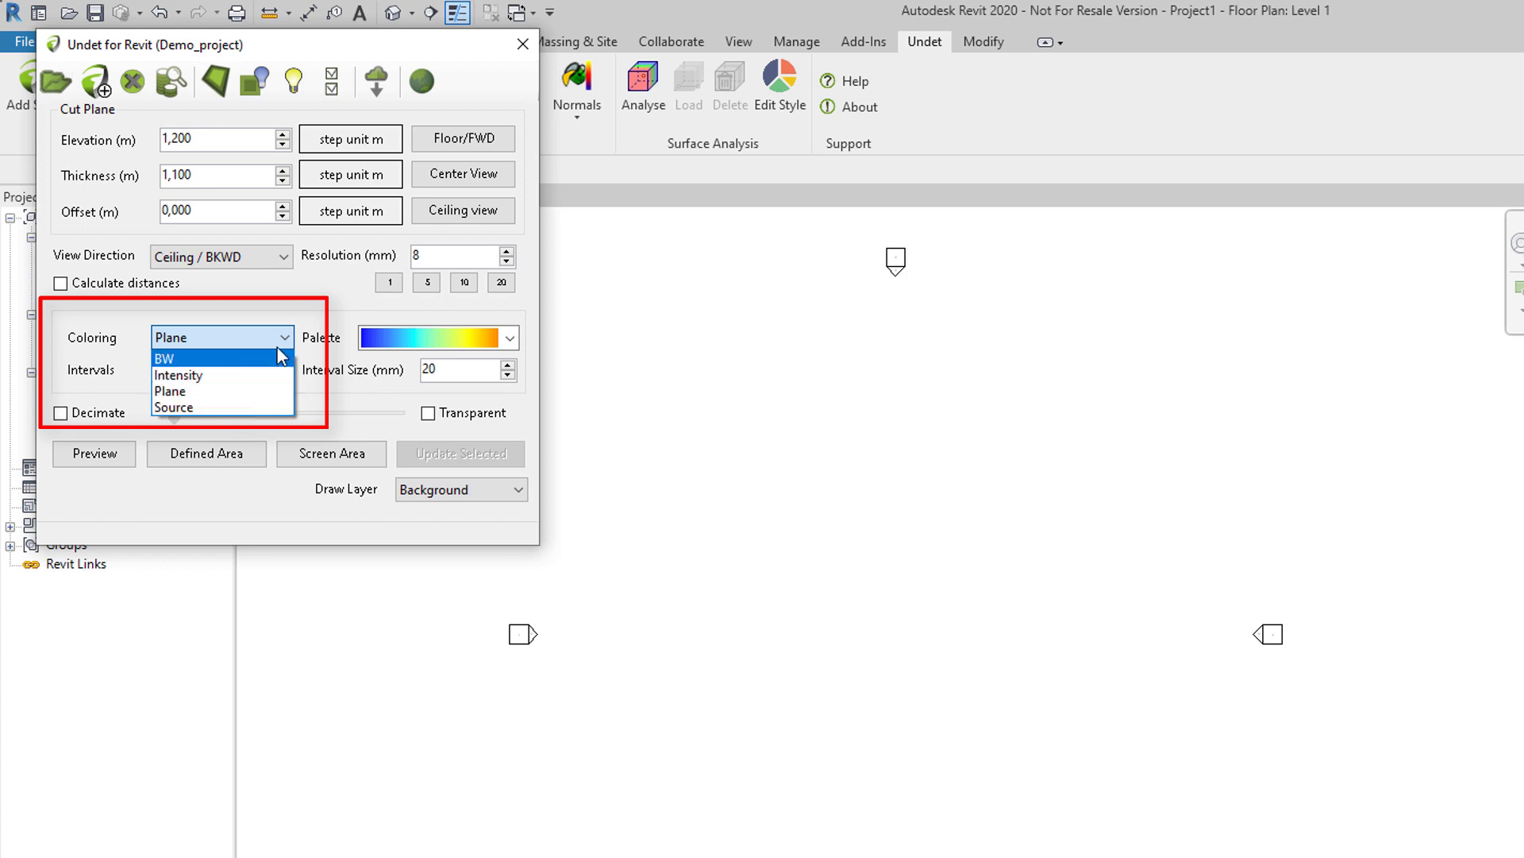
click(222, 391)
click(510, 338)
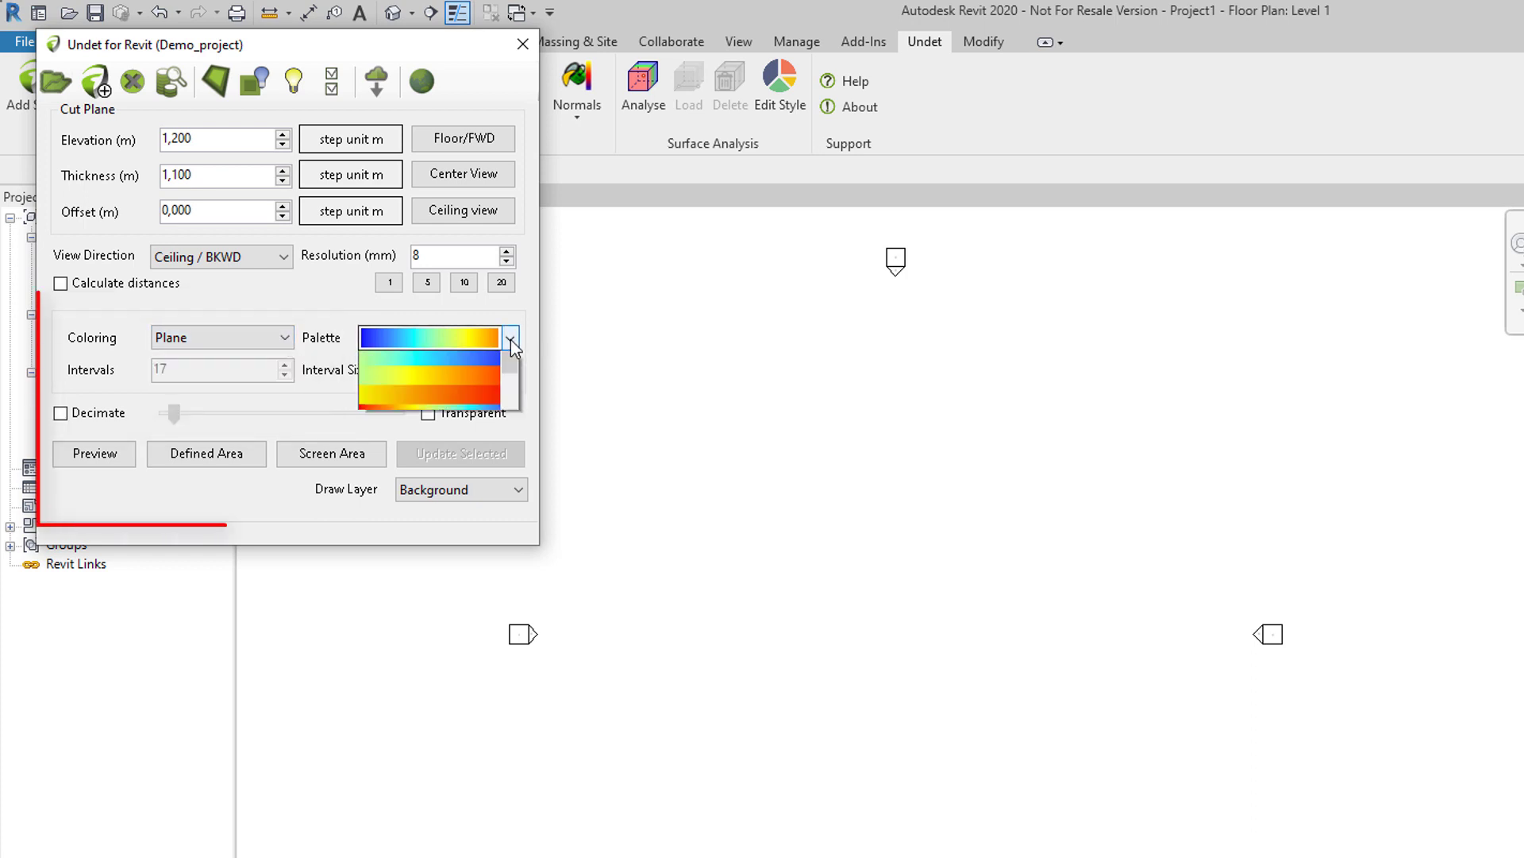
click(513, 341)
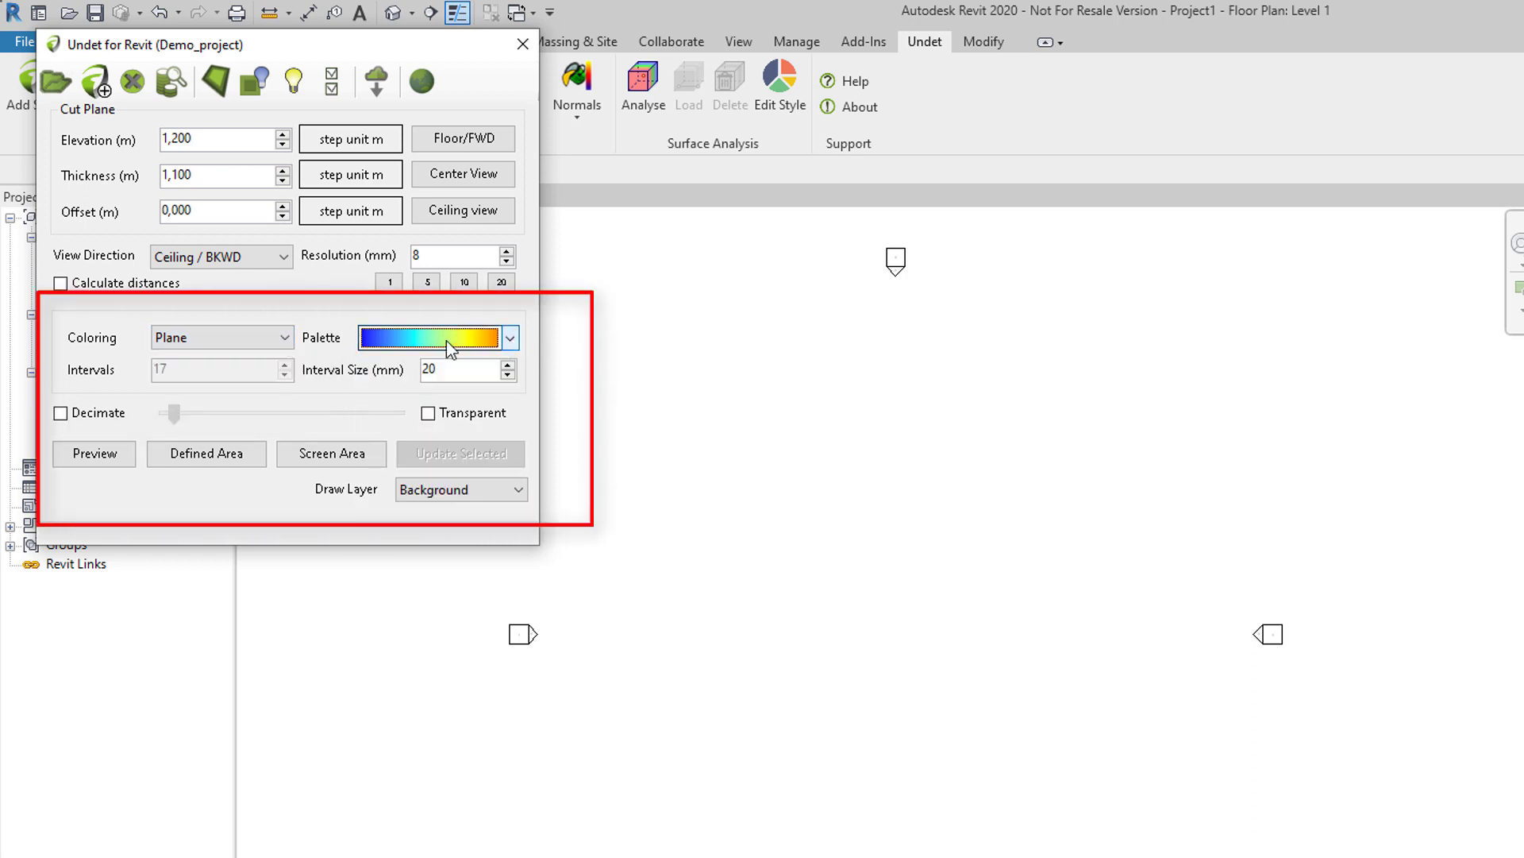
click(238, 338)
click(223, 388)
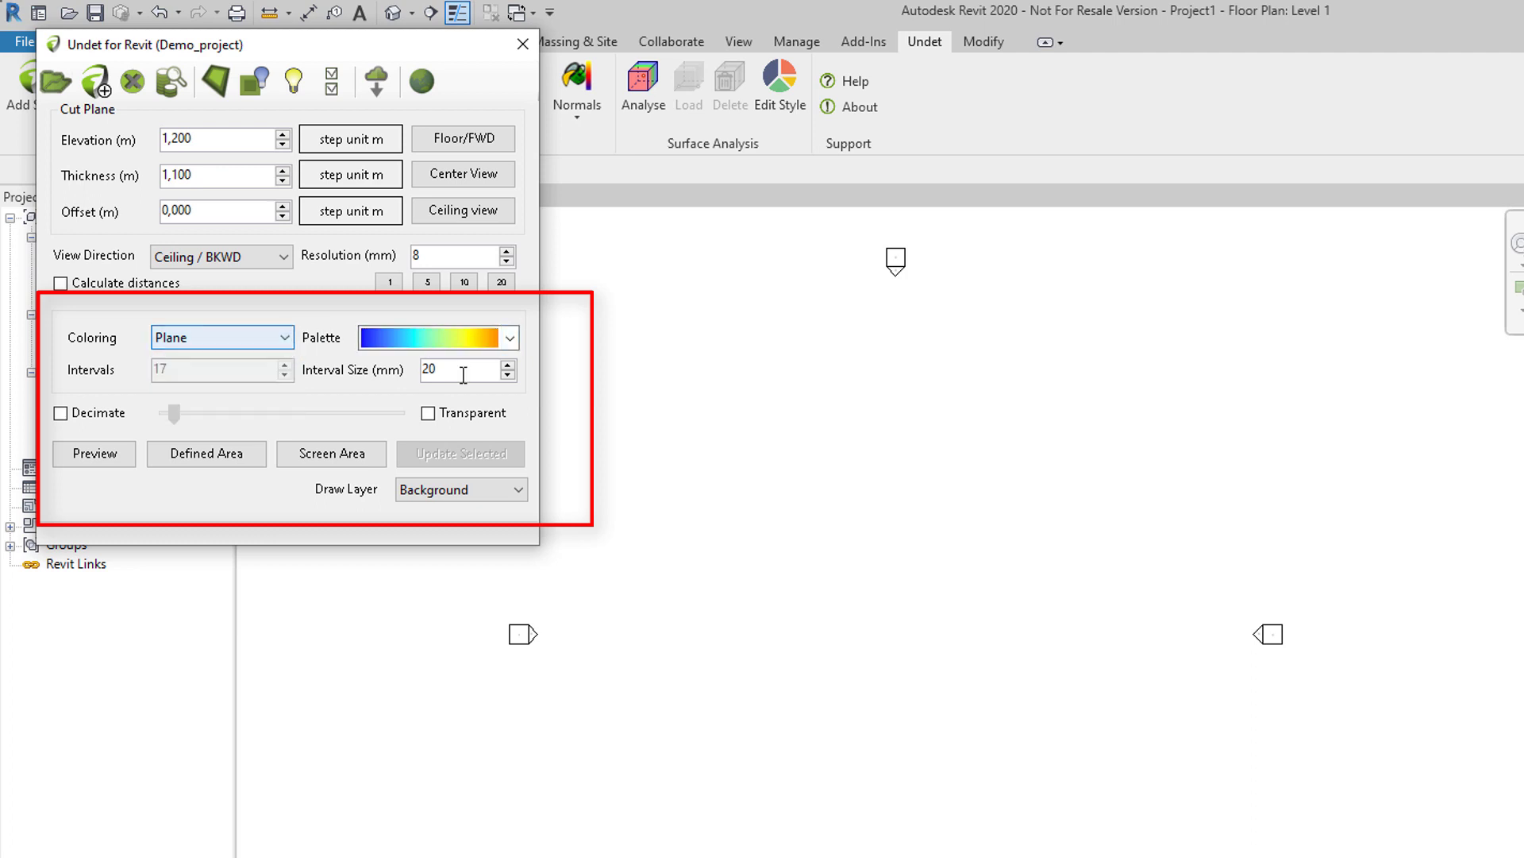
click(506, 375)
click(506, 376)
- Switch colouring to Intensity with 17 intervals and turn on decimation
click(284, 338)
click(278, 373)
click(285, 365)
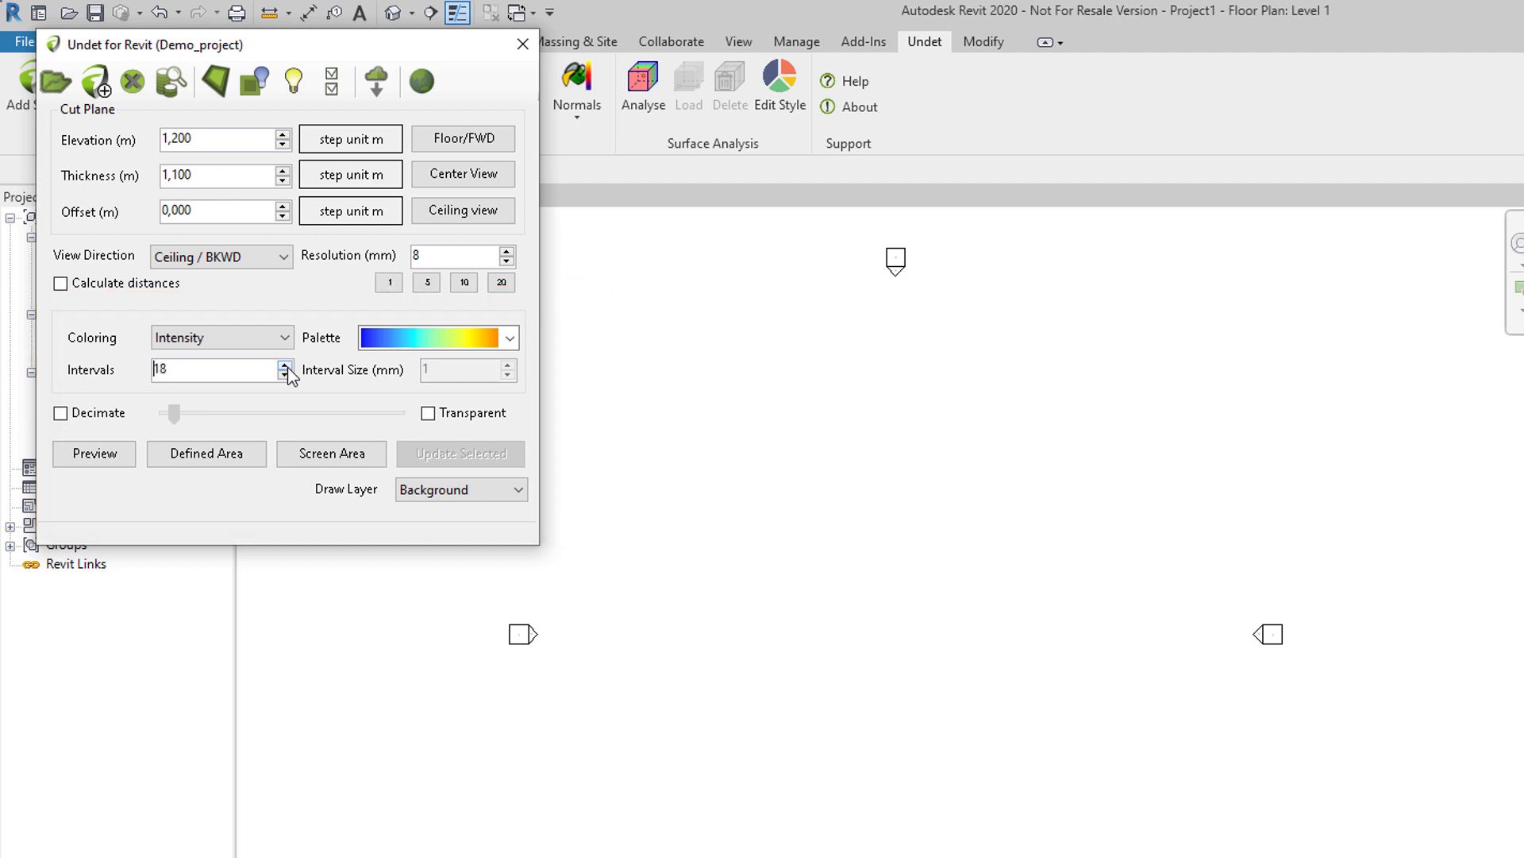
click(285, 375)
click(285, 375)
click(118, 415)
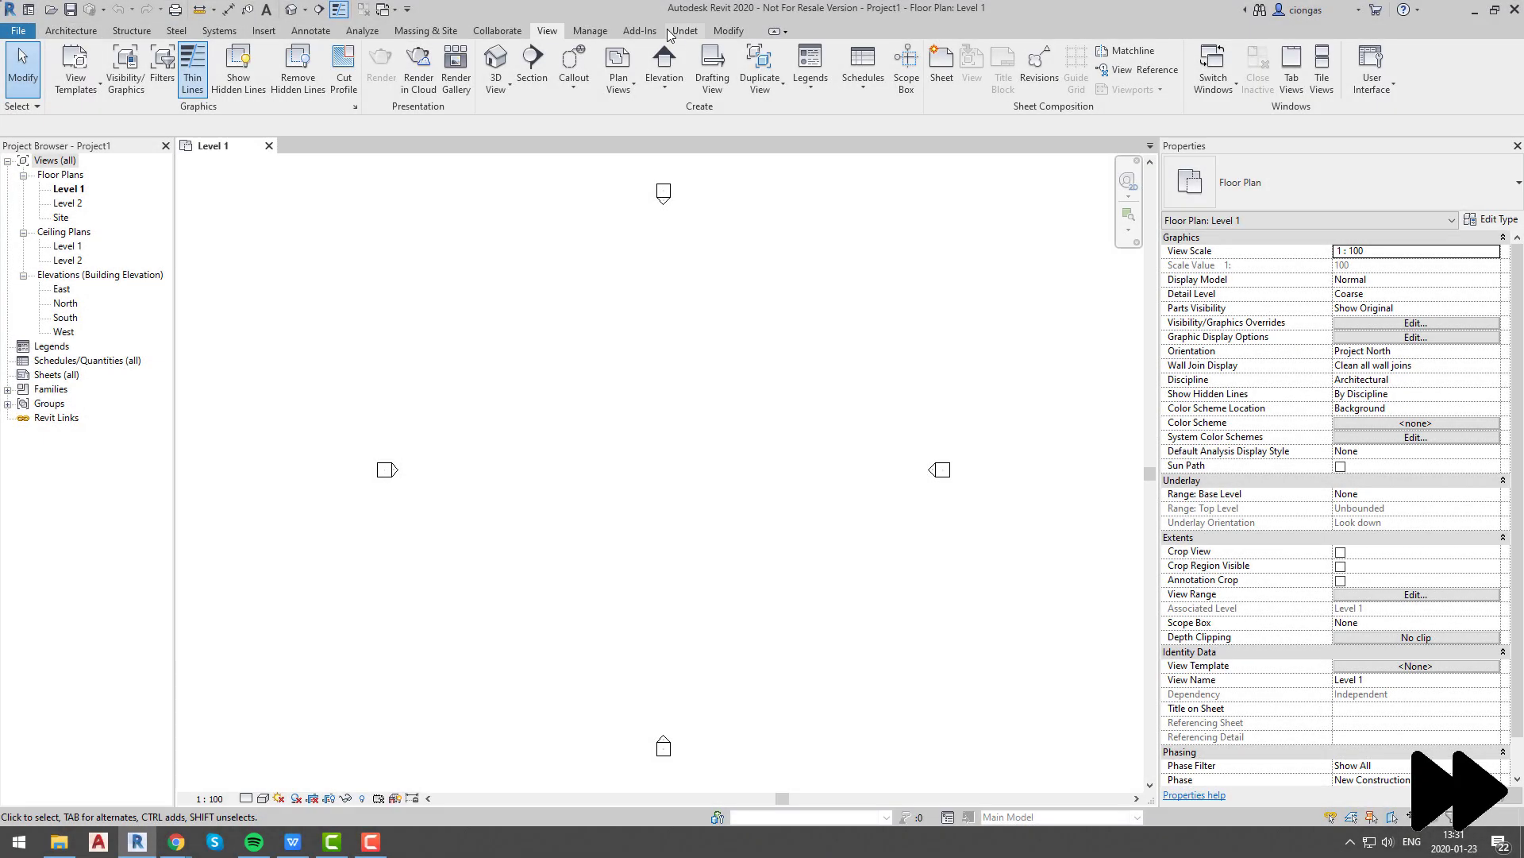
- Load Demo_project.ipcp into Undet and generate a preview slice image of the scan
click(686, 30)
click(10, 52)
click(188, 205)
click(374, 322)
click(798, 591)
click(211, 479)
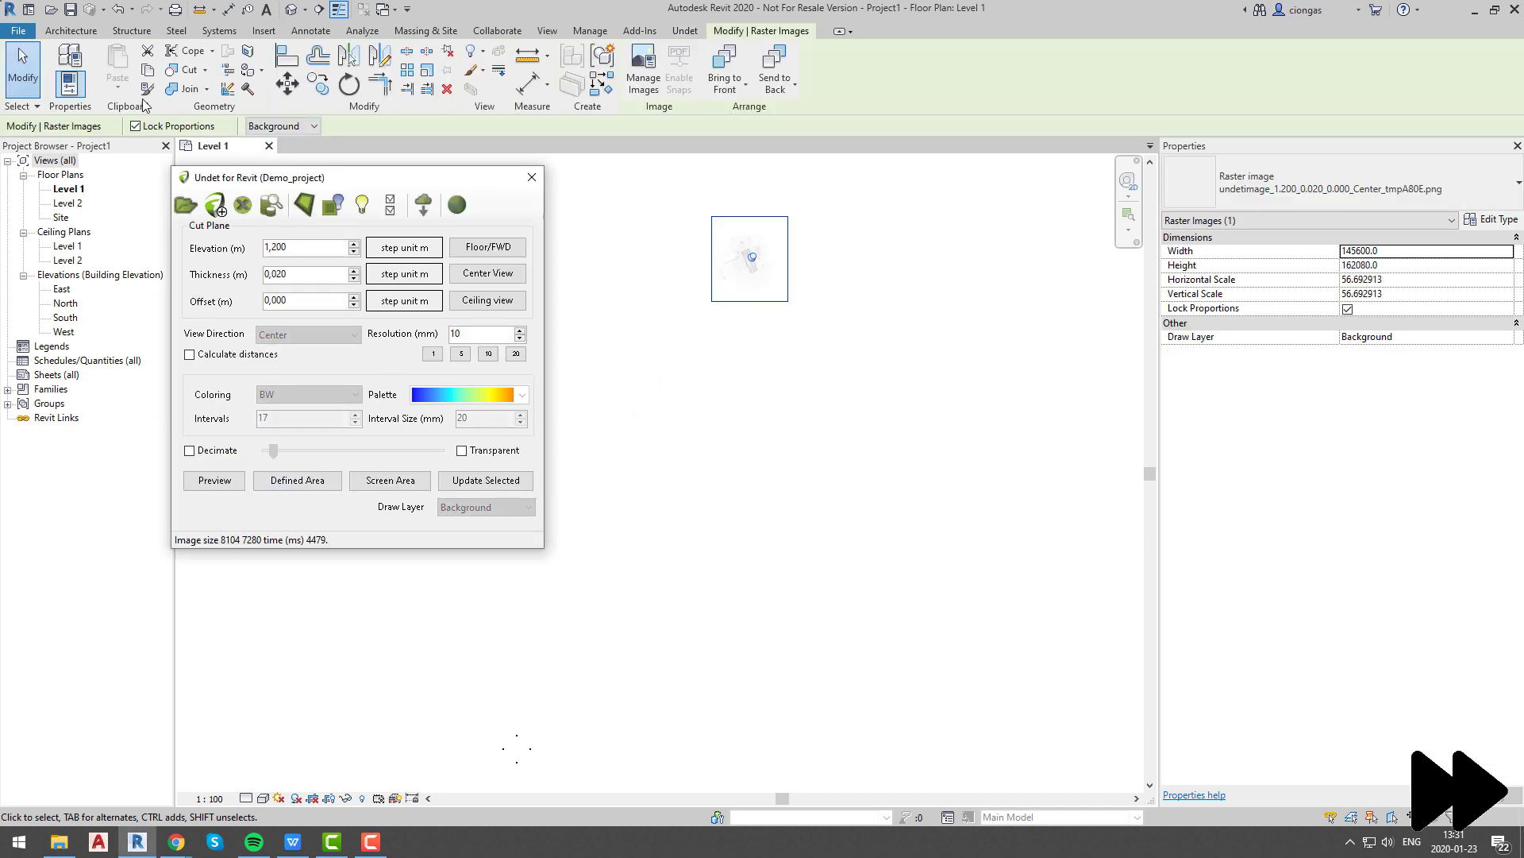
- Move everything to scan coordinates, from a point on the image to the survey point
click(684, 32)
click(89, 68)
click(750, 262)
click(515, 749)
scroll(515, 748, up, 8)
middle_drag(576, 683, 830, 437)
- Draw a model line along the building facade as an alignment guide
click(71, 31)
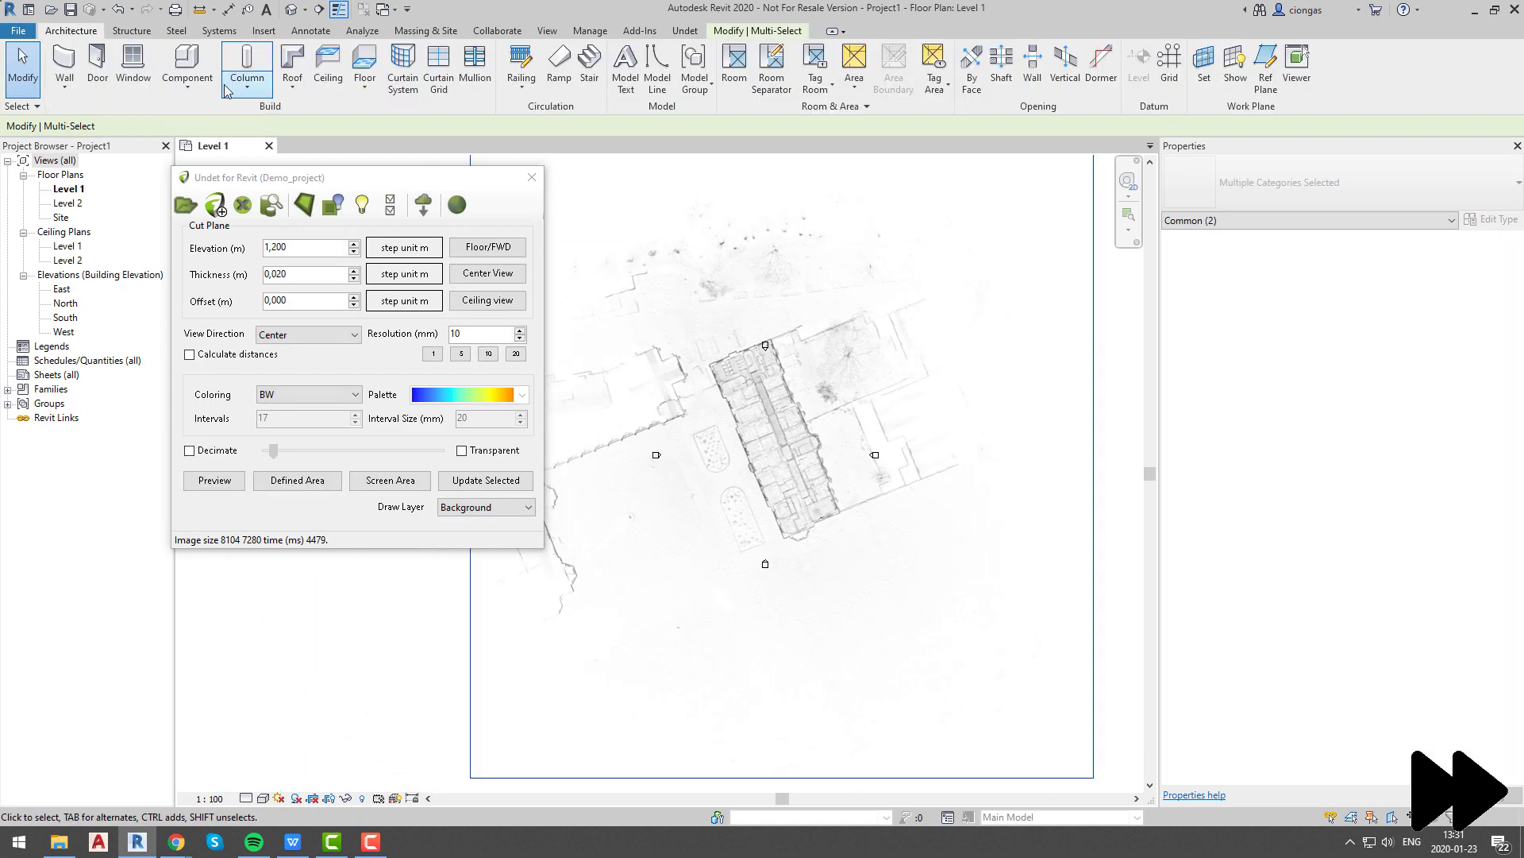
click(657, 70)
scroll(774, 346, up, 10)
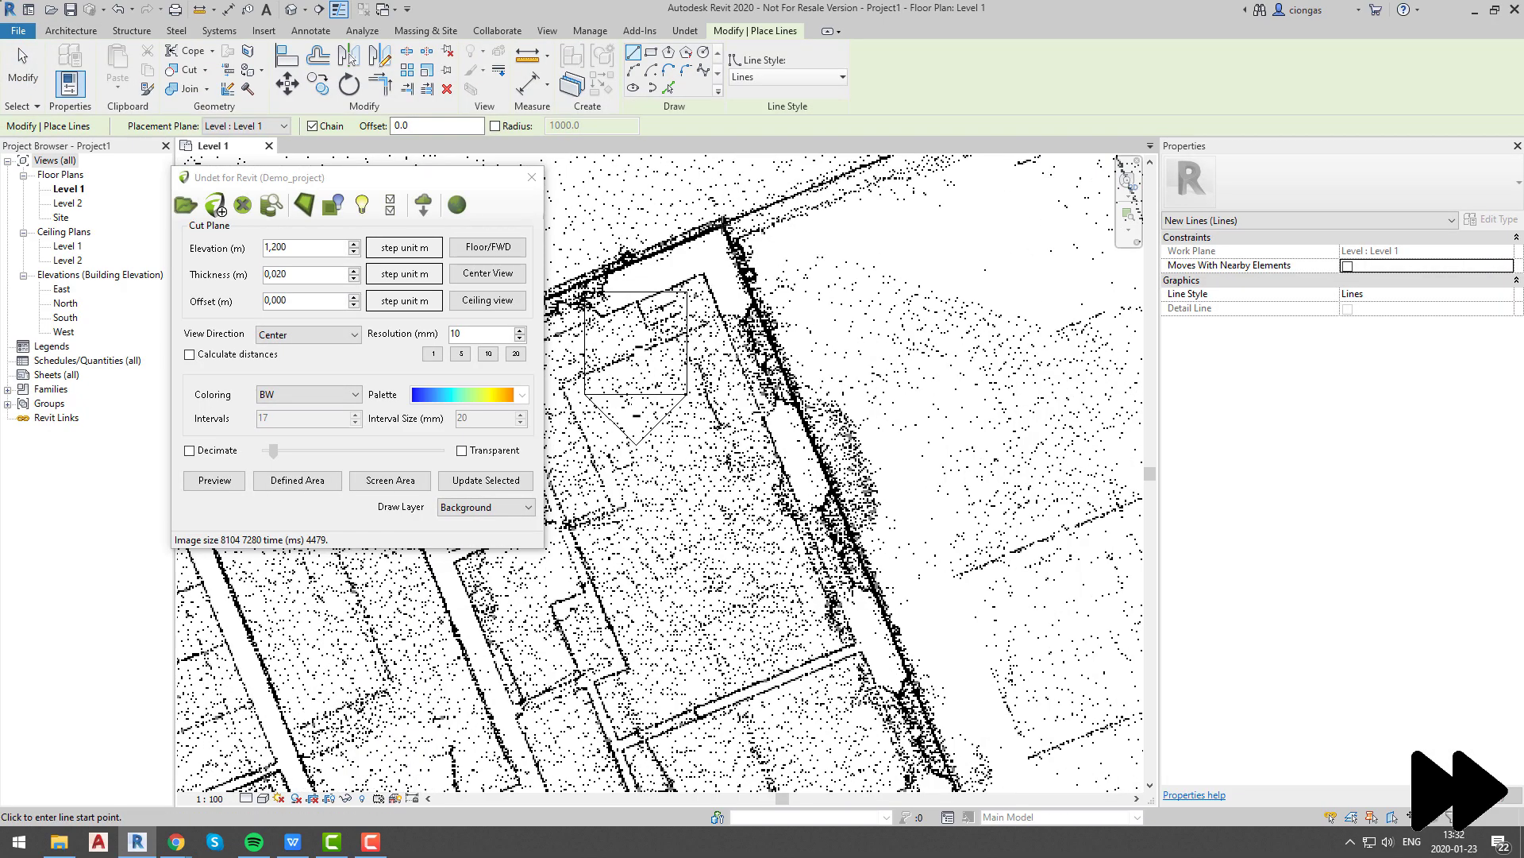
click(724, 222)
scroll(802, 314, down, 6)
scroll(897, 524, up, 2)
scroll(869, 508, down, 2)
scroll(935, 634, up, 5)
click(918, 634)
scroll(917, 633, down, 3)
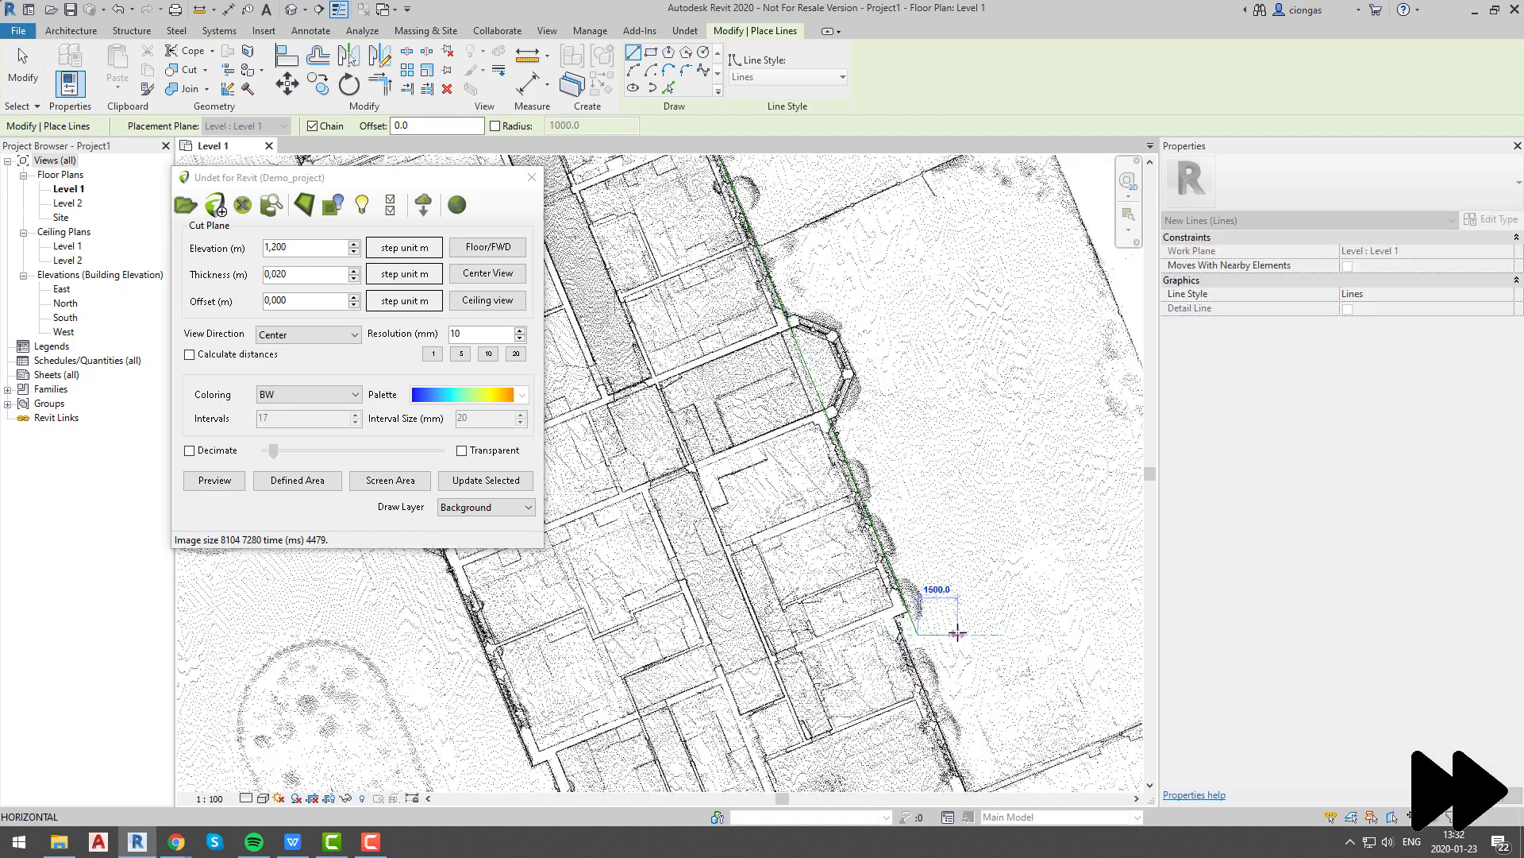
key(Escape)
scroll(958, 633, down, 5)
- Rotate project north to align with the drawn facade line
click(684, 31)
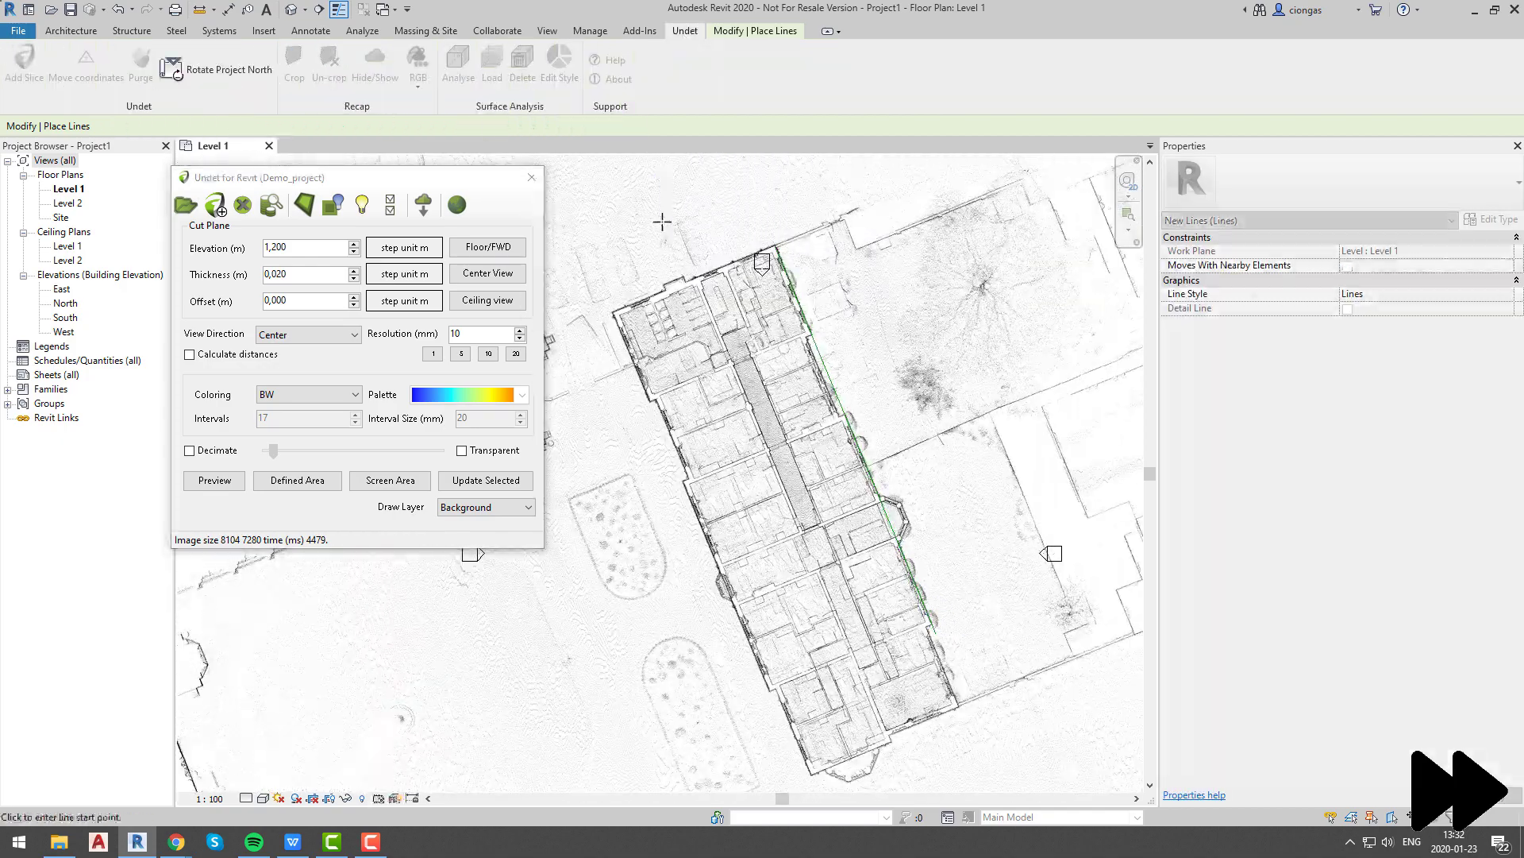
key(Escape)
click(216, 69)
click(667, 459)
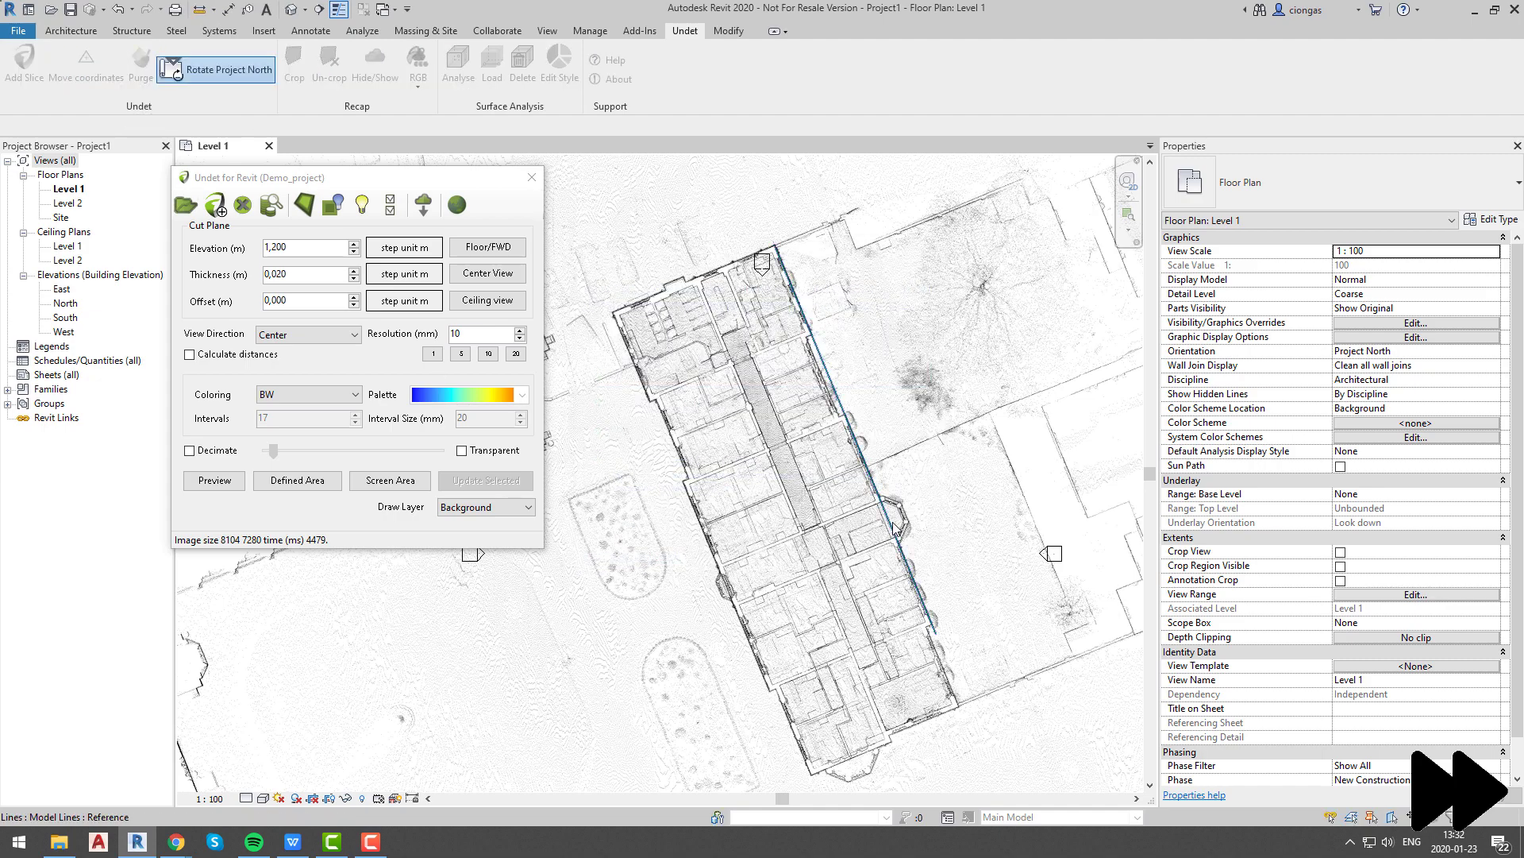
click(895, 528)
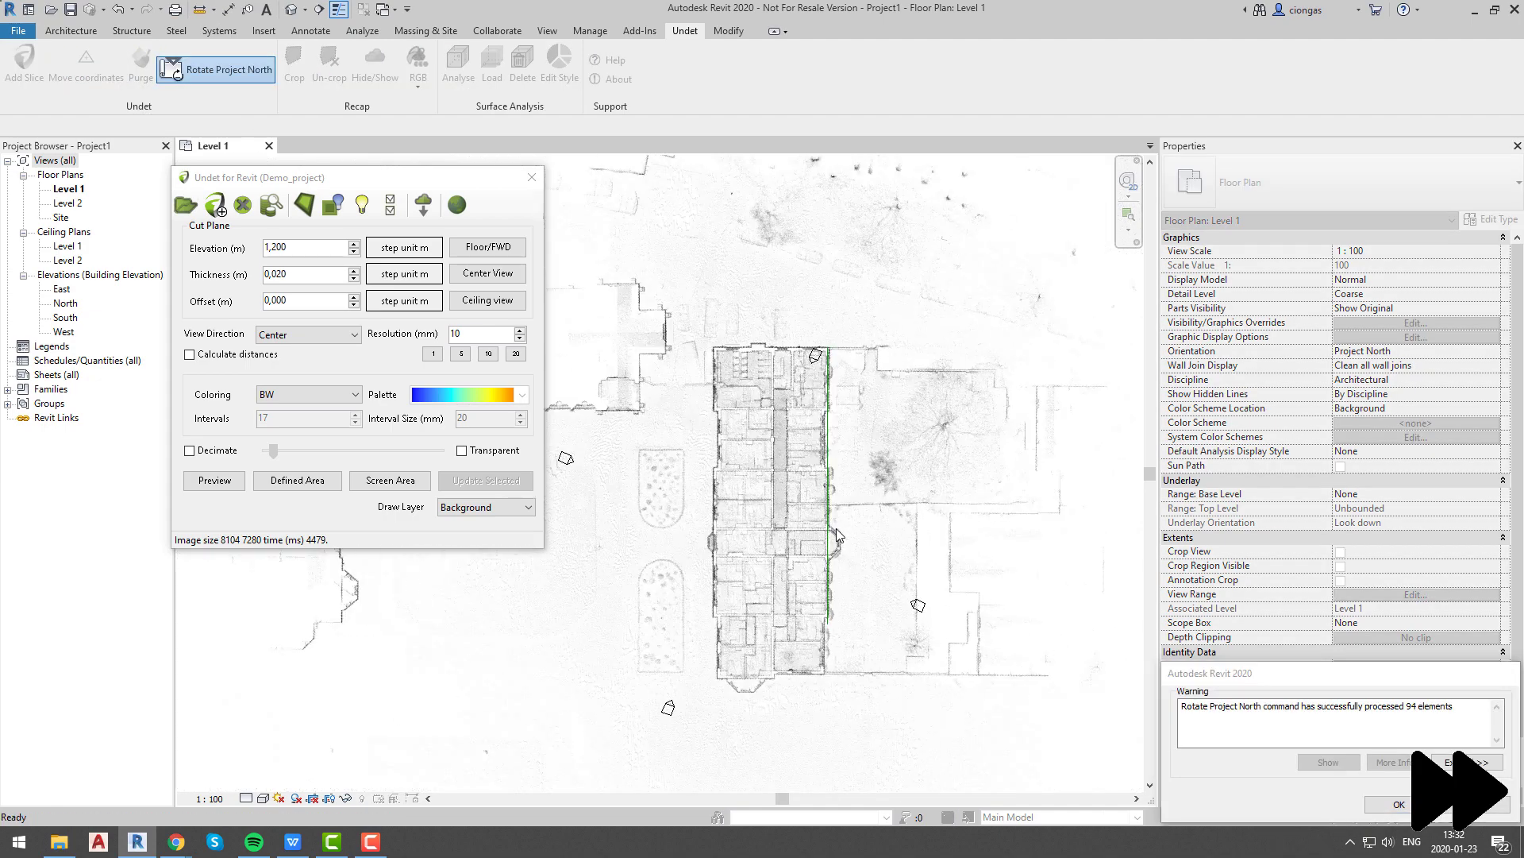
scroll(770, 522, up, 3)
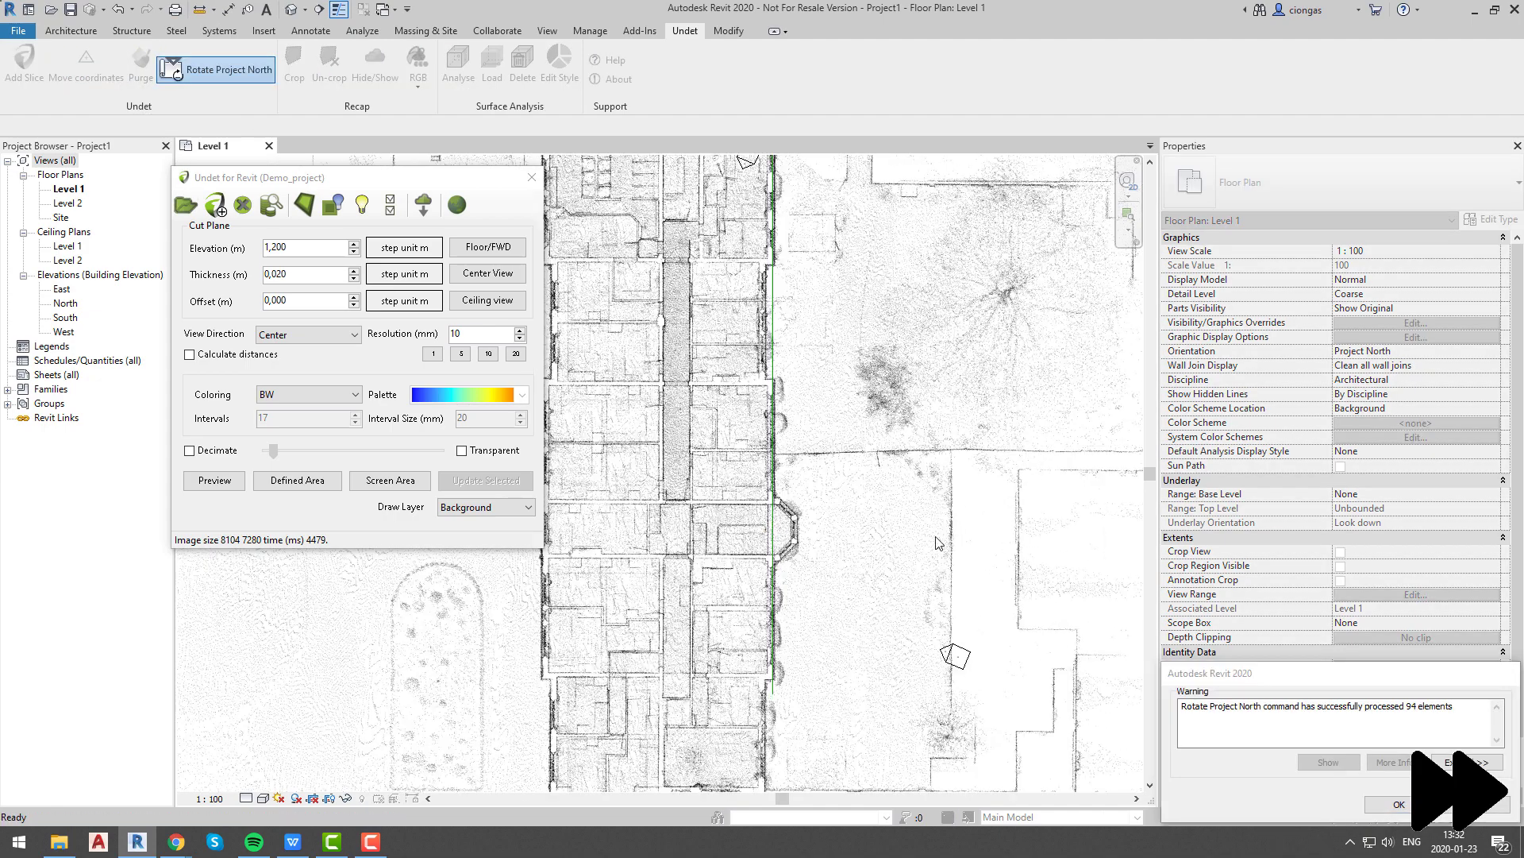
click(1399, 805)
- Delete the green guide line and recentre the building in the plan
click(773, 547)
key(Delete)
scroll(792, 535, down, 2)
middle_drag(790, 537, 799, 520)
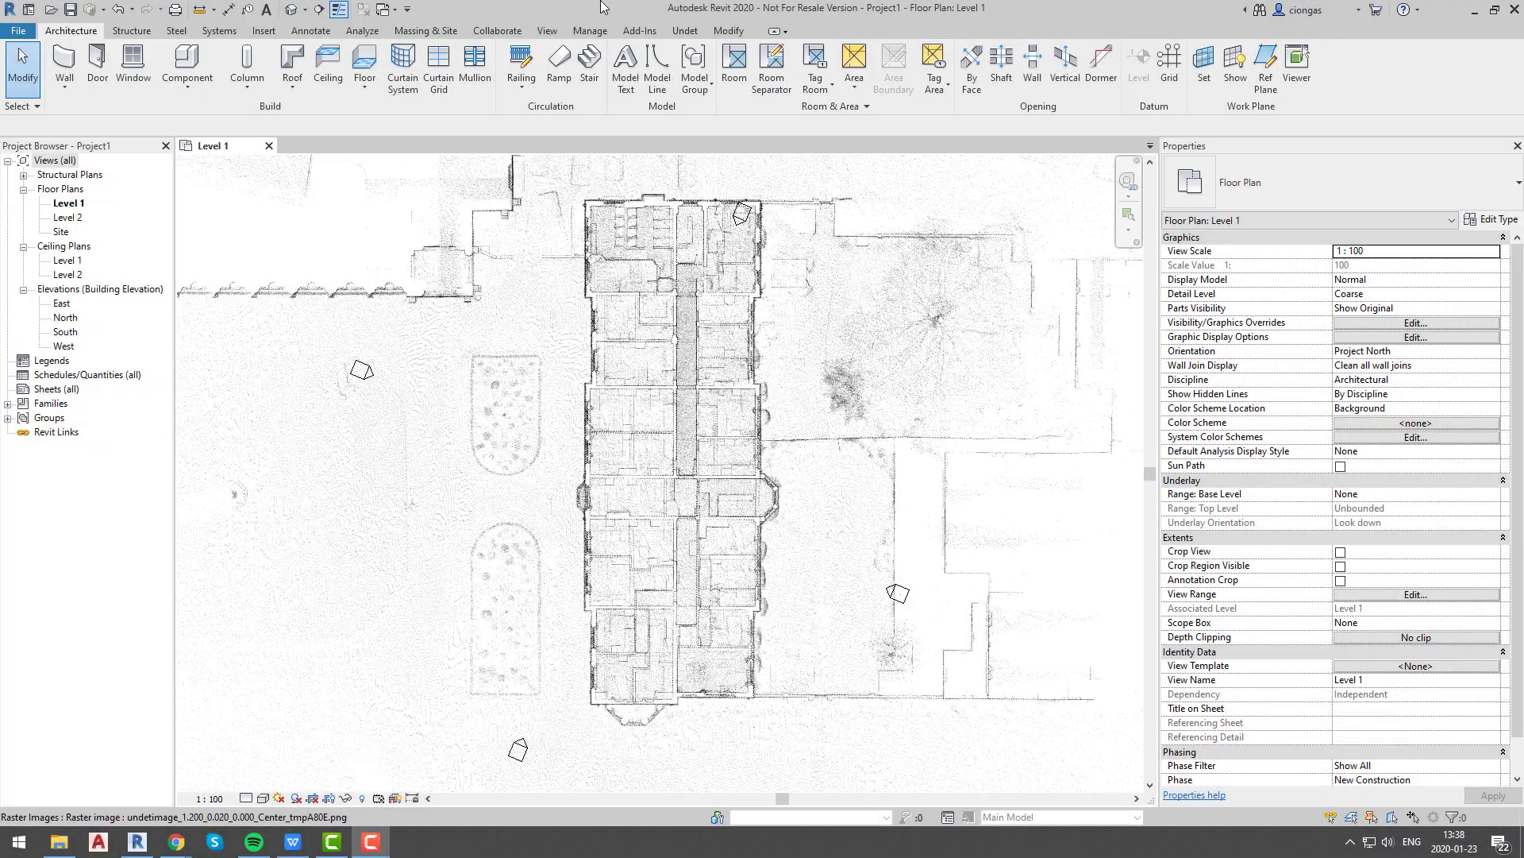
- Draw Section 1 vertically through the building's length and open its section view
click(685, 30)
click(24, 63)
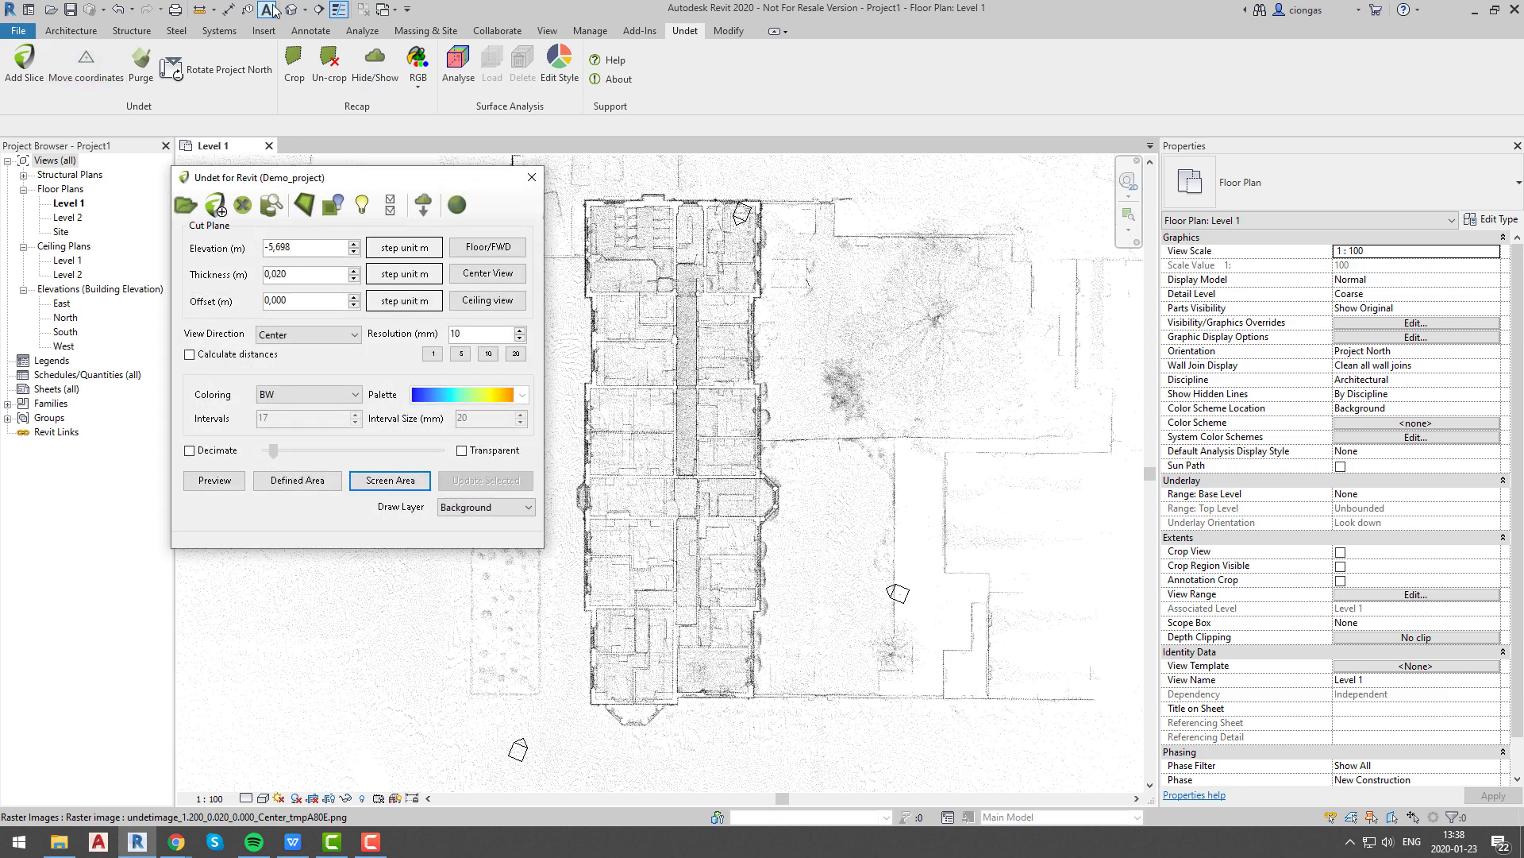
click(292, 9)
click(651, 160)
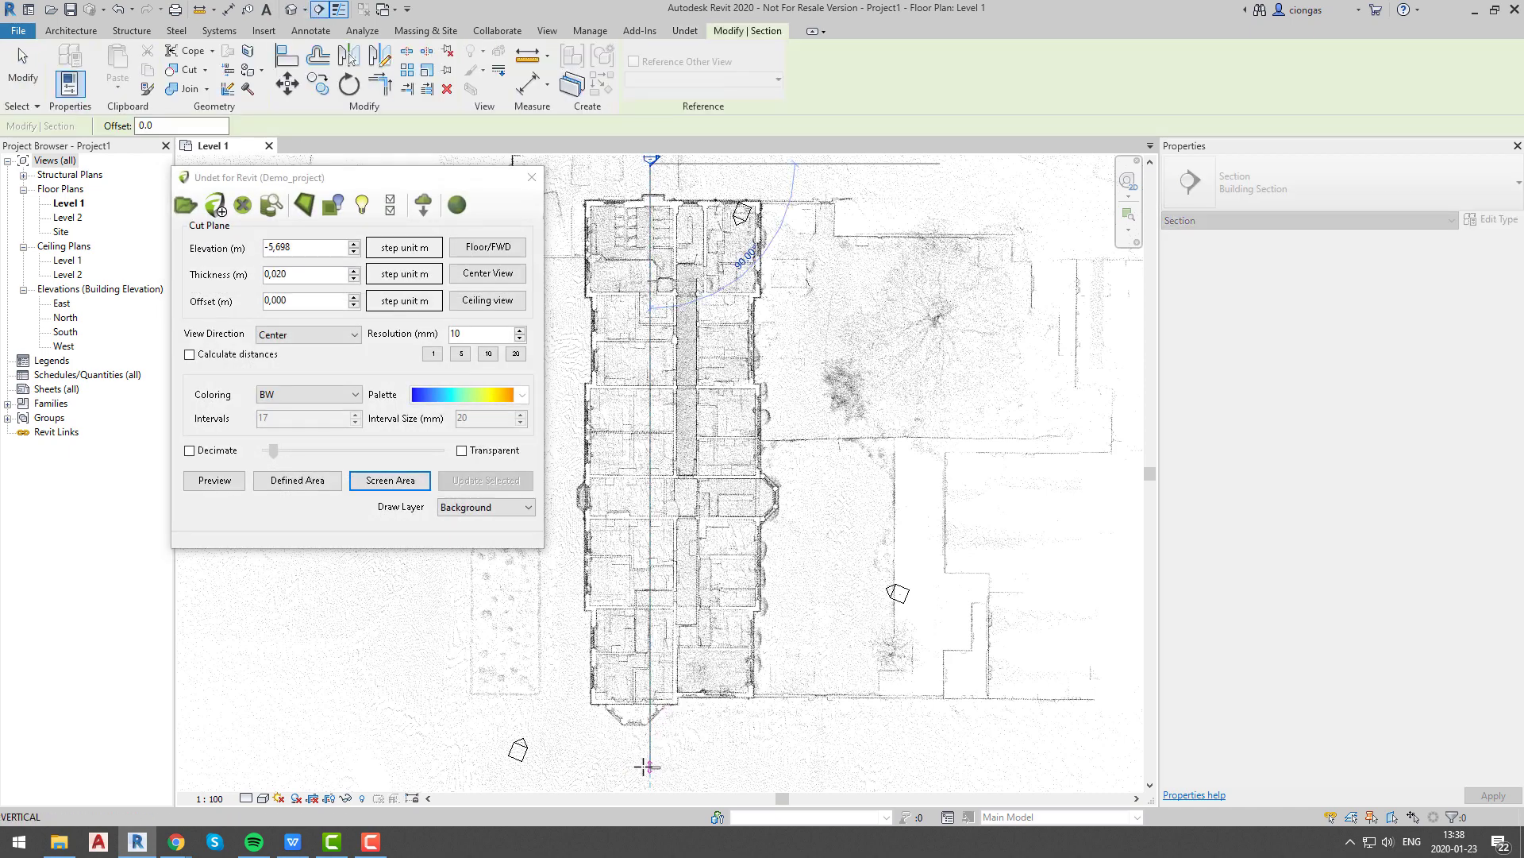
click(648, 766)
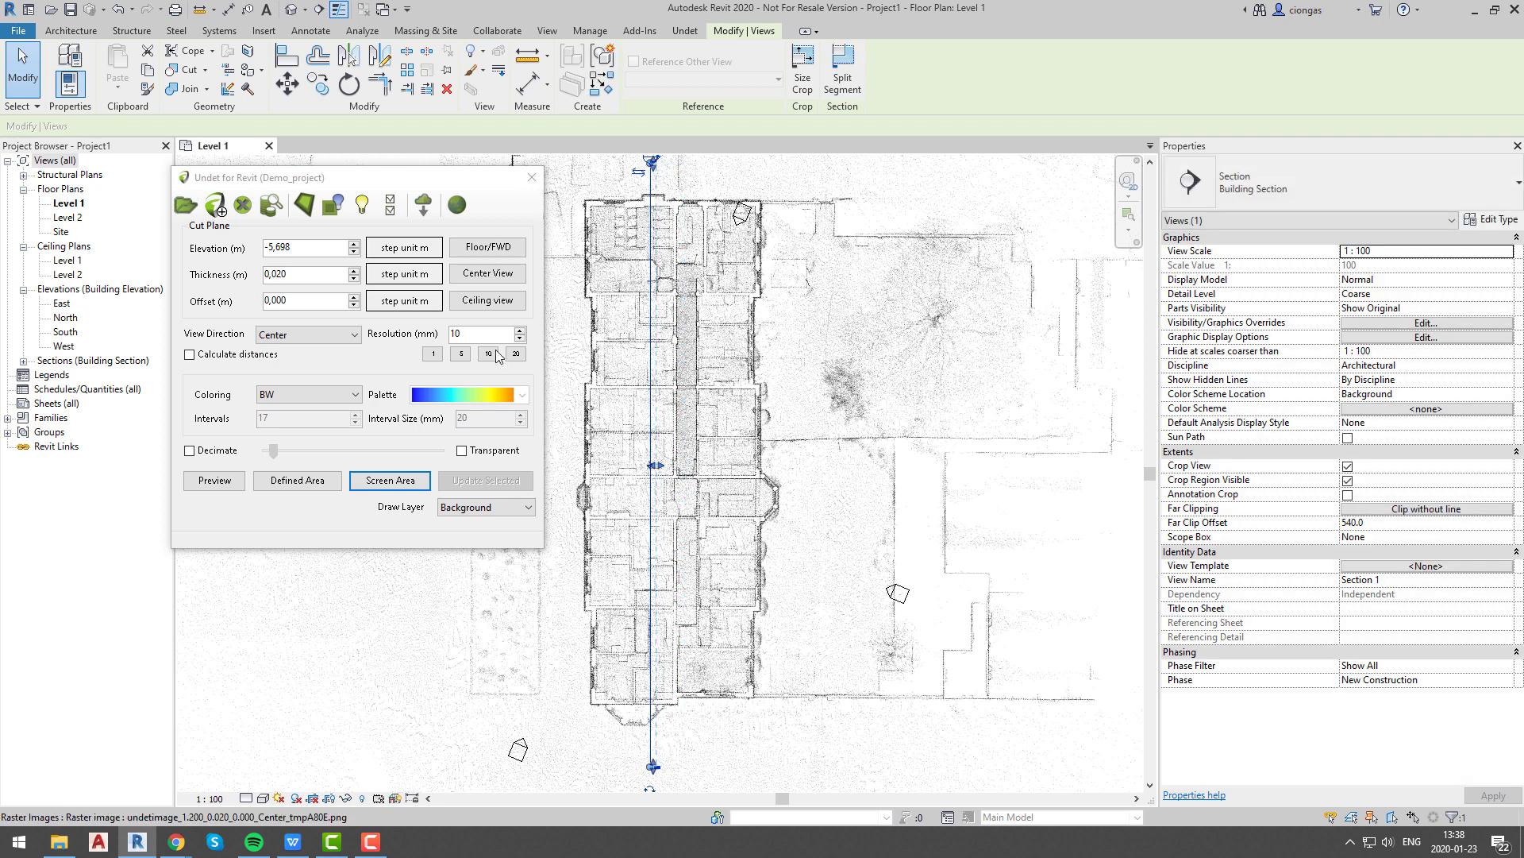
right_click(652, 286)
click(698, 381)
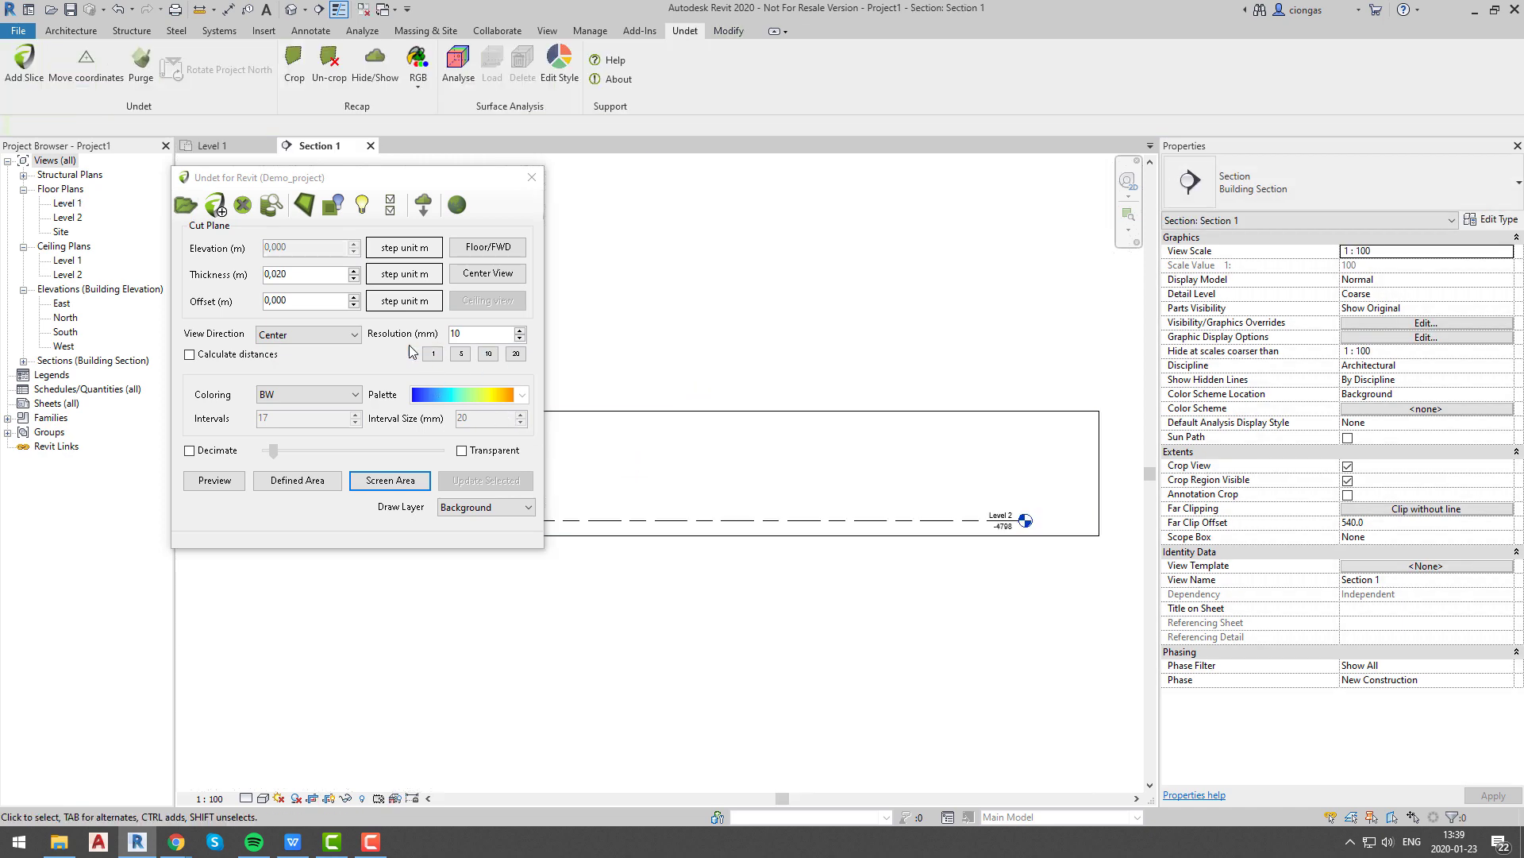
- Generate a Floor/FWD black-and-white section image over the outlined building area
click(487, 247)
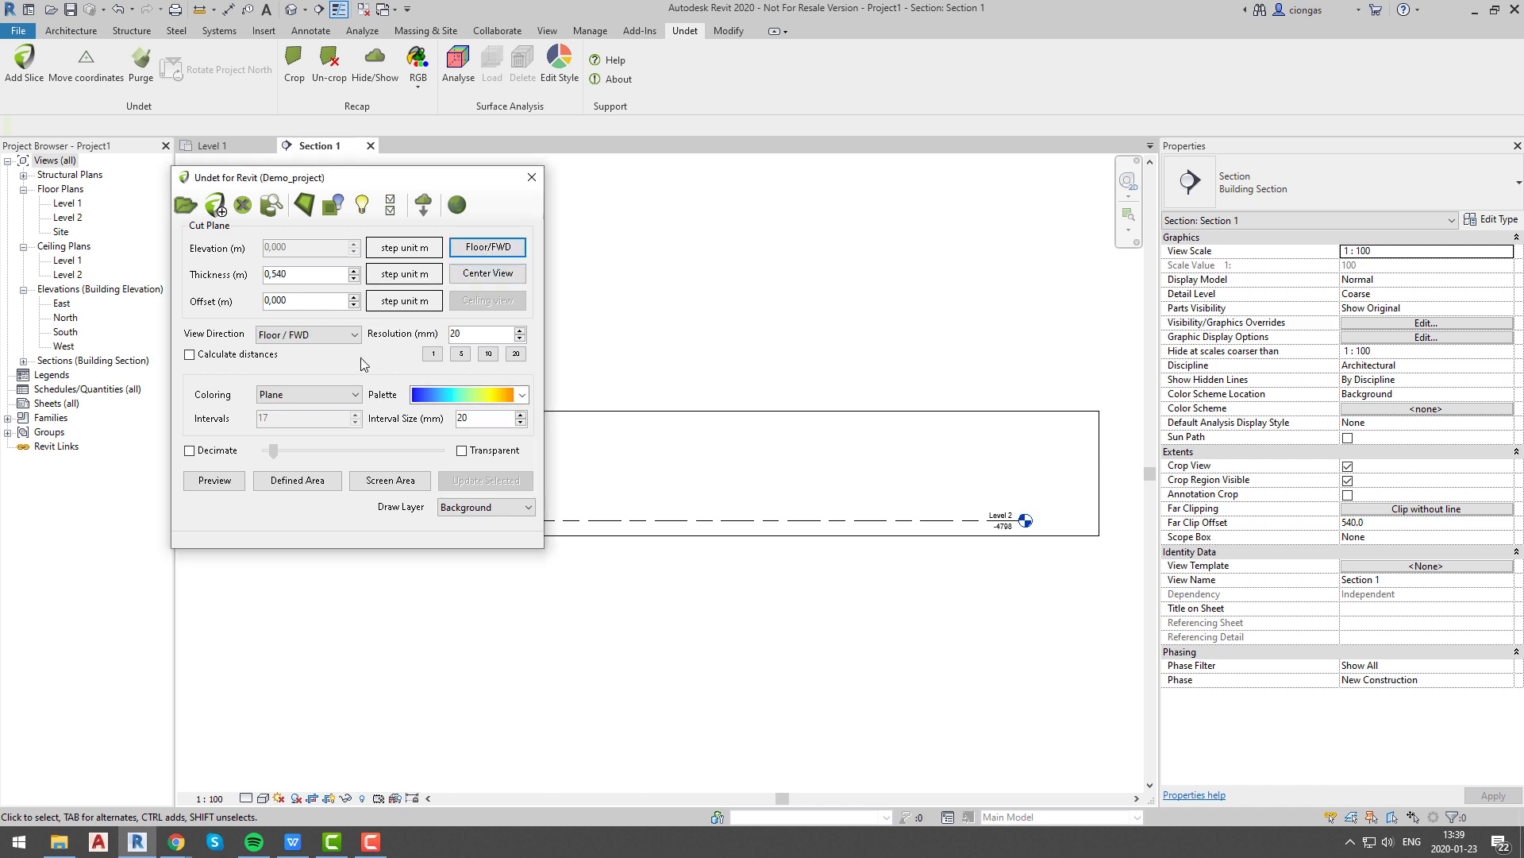
click(354, 396)
click(305, 406)
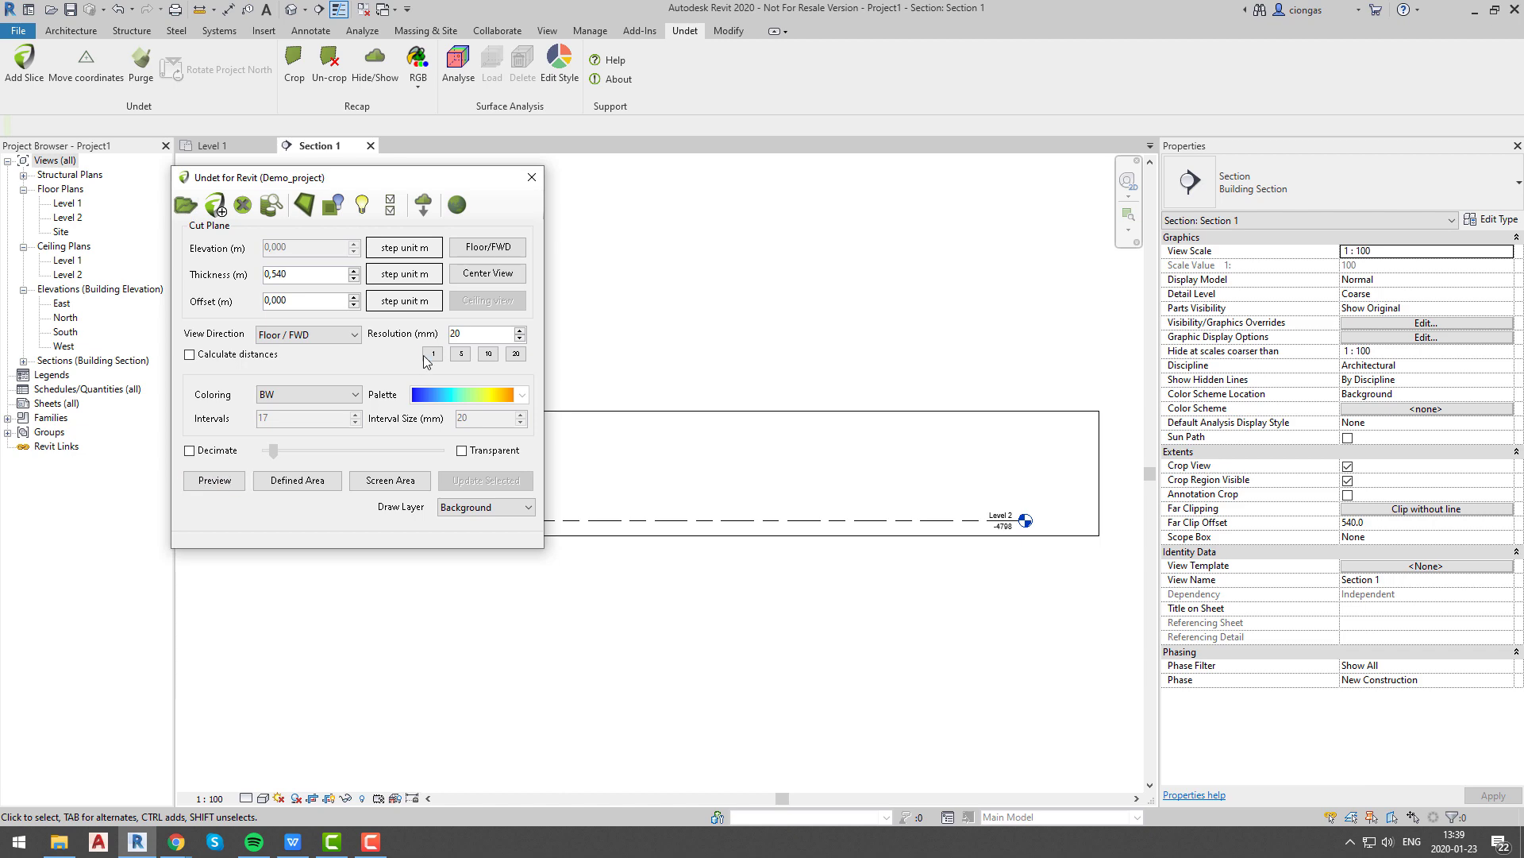
click(226, 481)
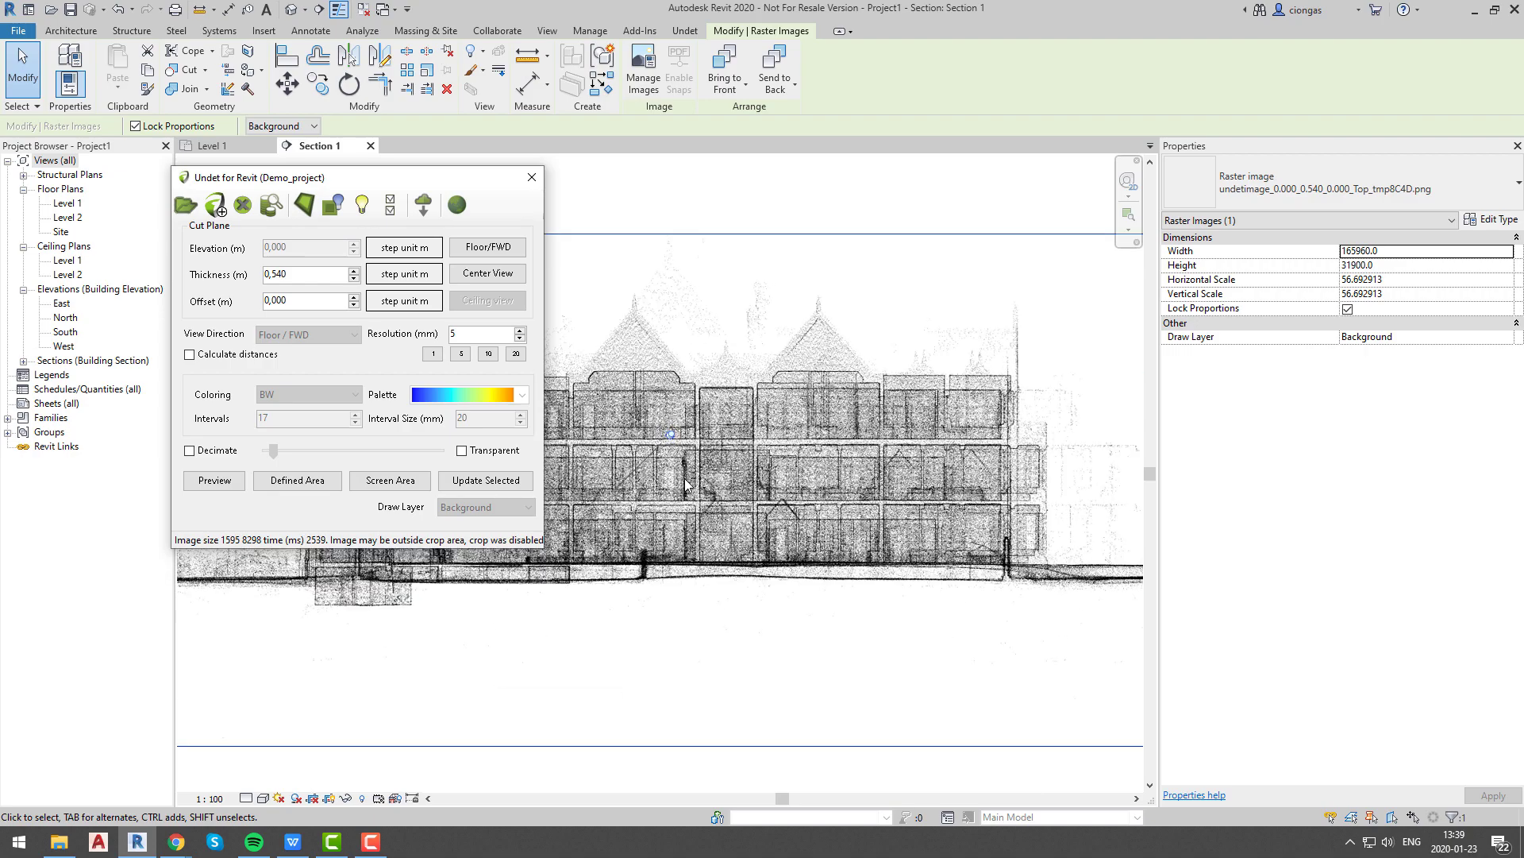
scroll(684, 478, up, 3)
scroll(684, 479, down, 3)
middle_drag(722, 478, 789, 486)
scroll(658, 483, down, 2)
click(297, 480)
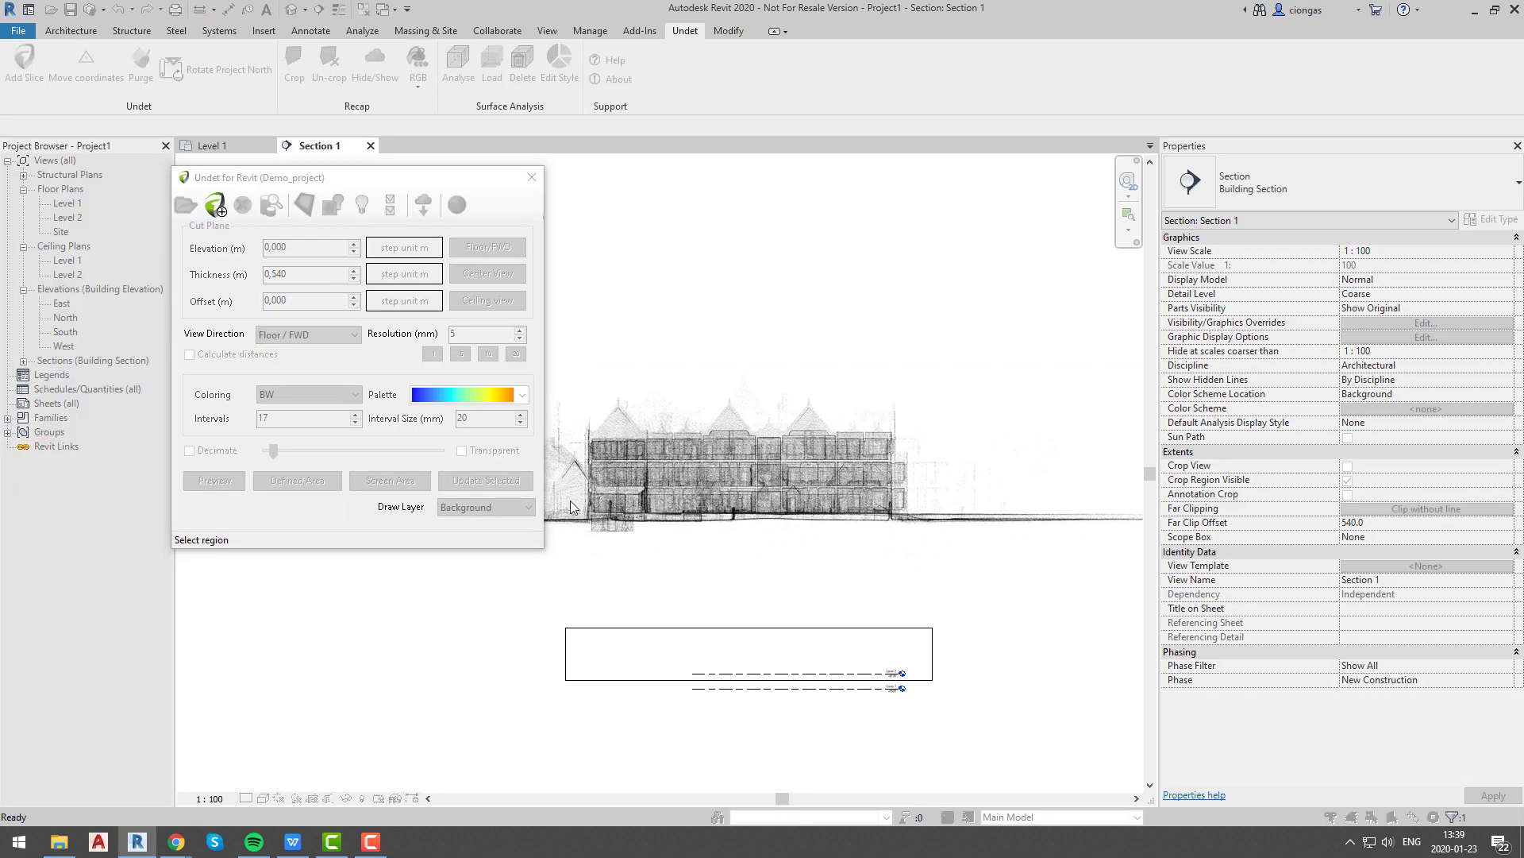
drag(565, 366, 935, 562)
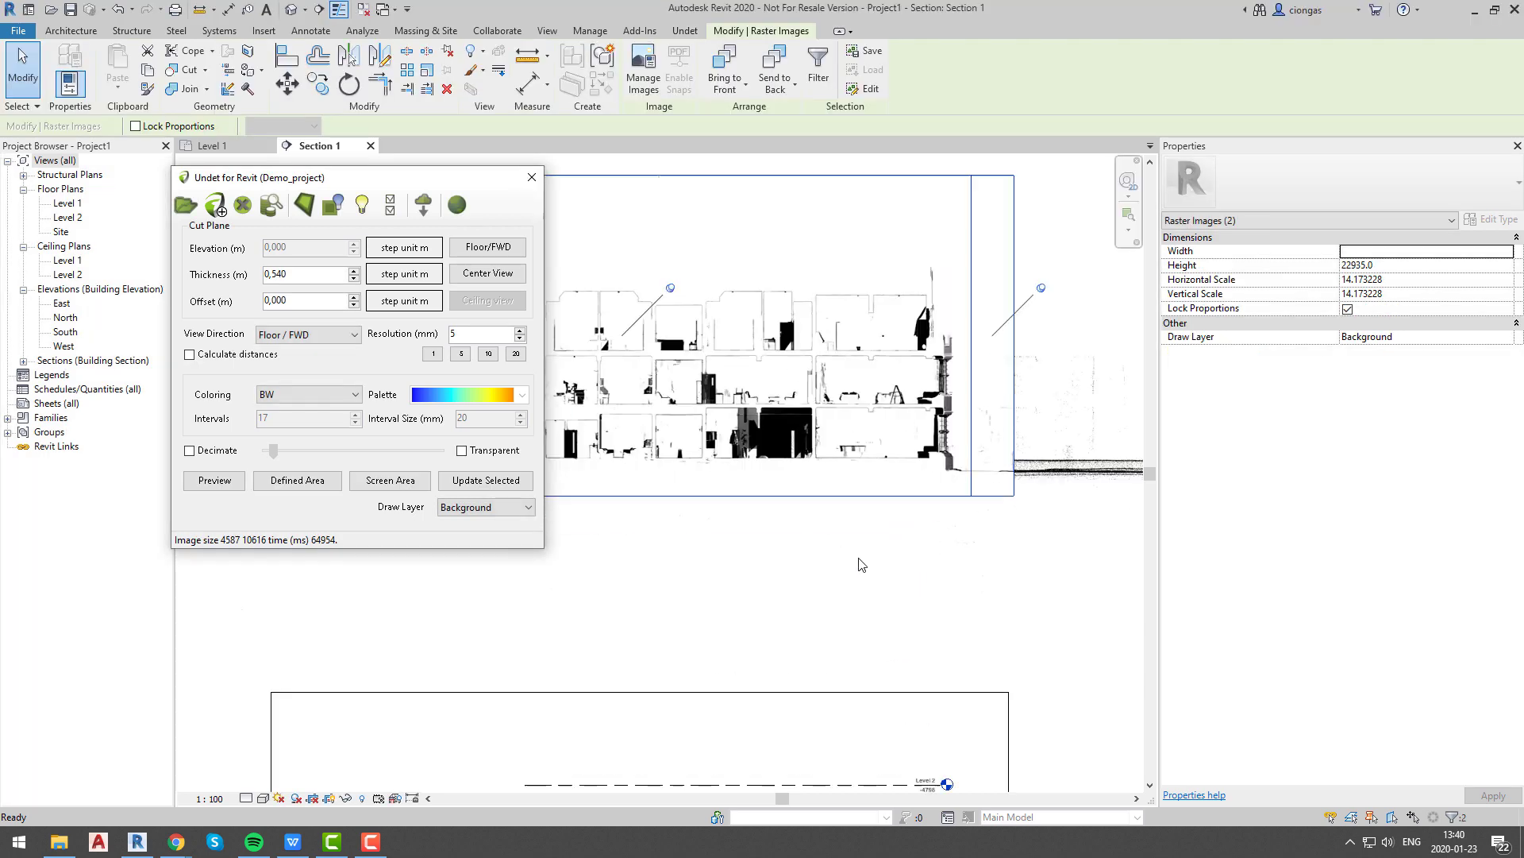
- Move Levels 1 and 2 up to the building's ground floor in the section
scroll(869, 567, up, 2)
click(828, 747)
ctrl+click(828, 724)
drag(828, 746, 824, 474)
scroll(825, 477, up, 8)
scroll(830, 481, down, 6)
scroll(944, 496, up, 5)
drag(940, 499, 943, 501)
- Raise Level 2 alone up to the building's second floor
click(882, 429)
scroll(871, 424, down, 6)
click(949, 383)
drag(790, 382, 781, 305)
scroll(779, 323, up, 6)
scroll(780, 309, up, 2)
scroll(821, 407, down, 8)
- Draw a new Level 3 at 26350 over the top floor
click(78, 30)
click(1137, 68)
scroll(934, 355, up, 2)
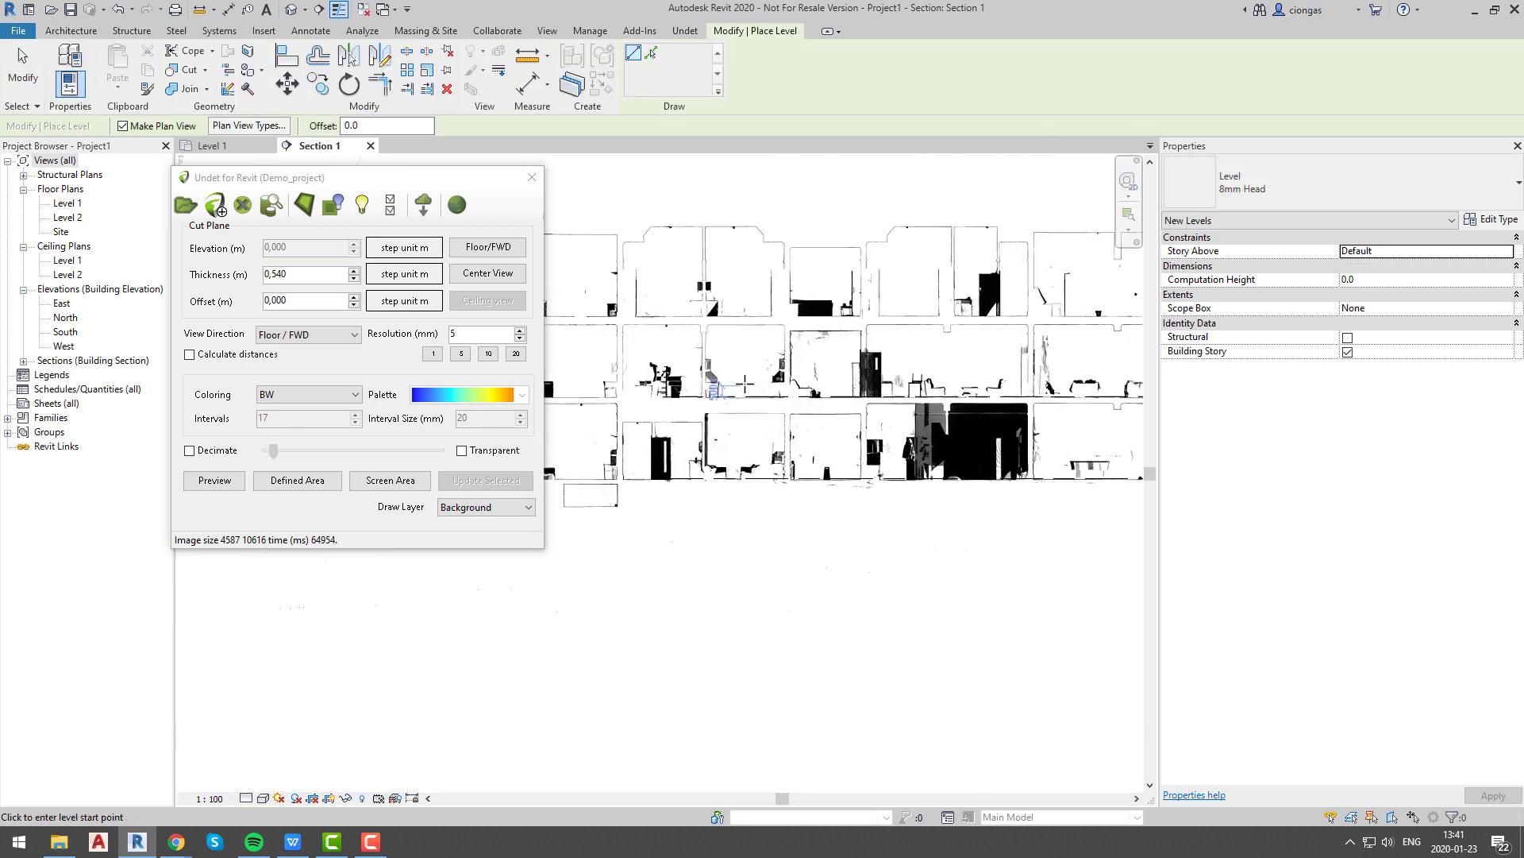
scroll(934, 355, down, 1)
scroll(940, 350, up, 5)
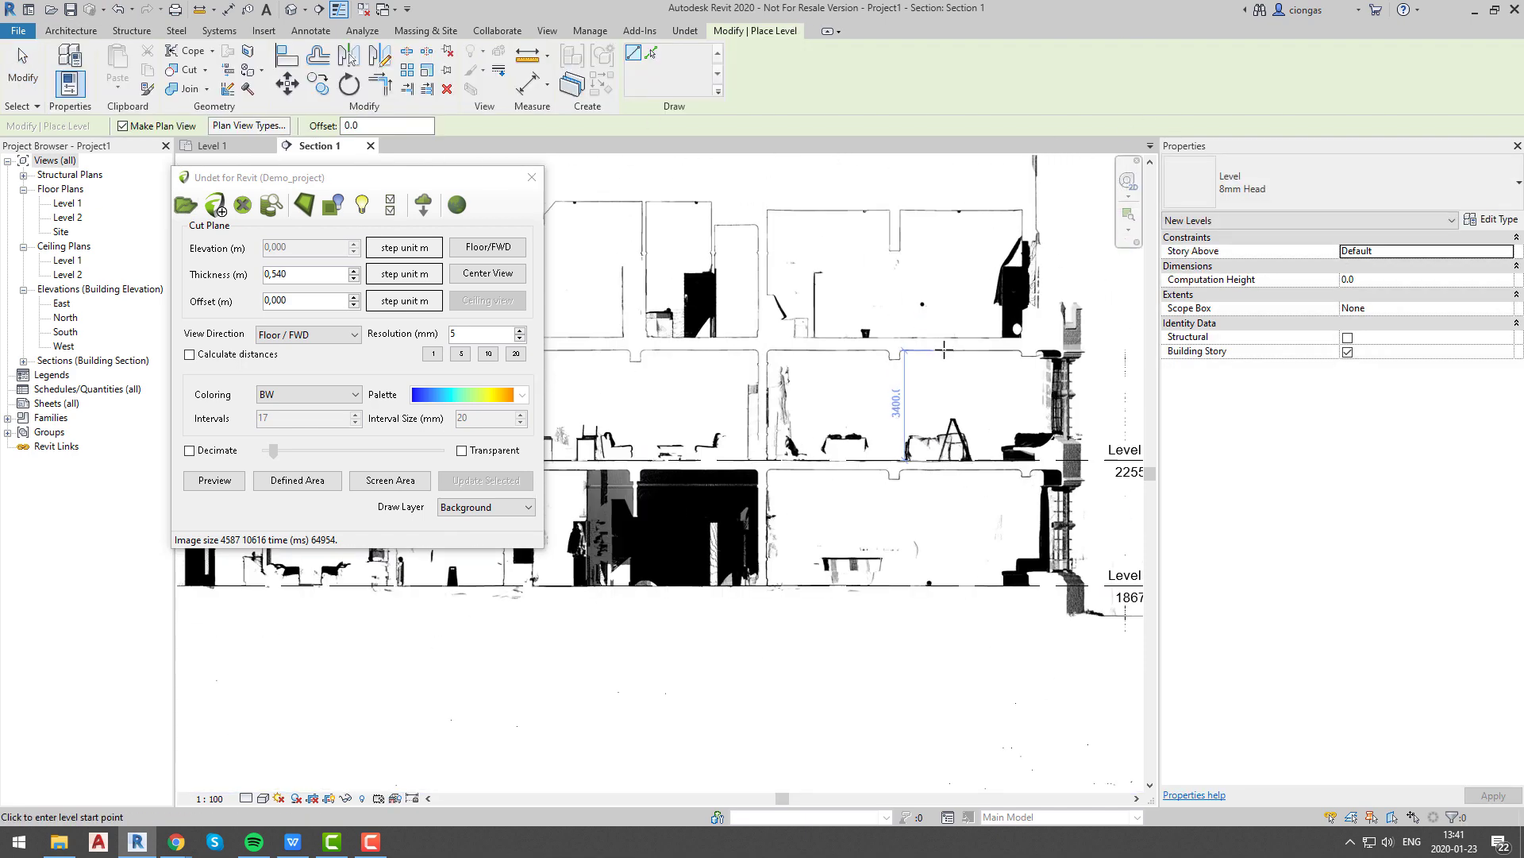
click(947, 332)
scroll(965, 331, down, 4)
click(1089, 331)
key(Escape)
key(Escape)
scroll(749, 413, up, 5)
scroll(749, 412, down, 4)
- Extend Level 3's left end further across the section
click(673, 376)
scroll(673, 328, down, 2)
click(700, 325)
middle_drag(597, 332, 727, 347)
scroll(689, 345, down, 2)
drag(714, 339, 573, 342)
scroll(688, 342, down, 1)
key(Escape)
scroll(810, 355, up, 9)
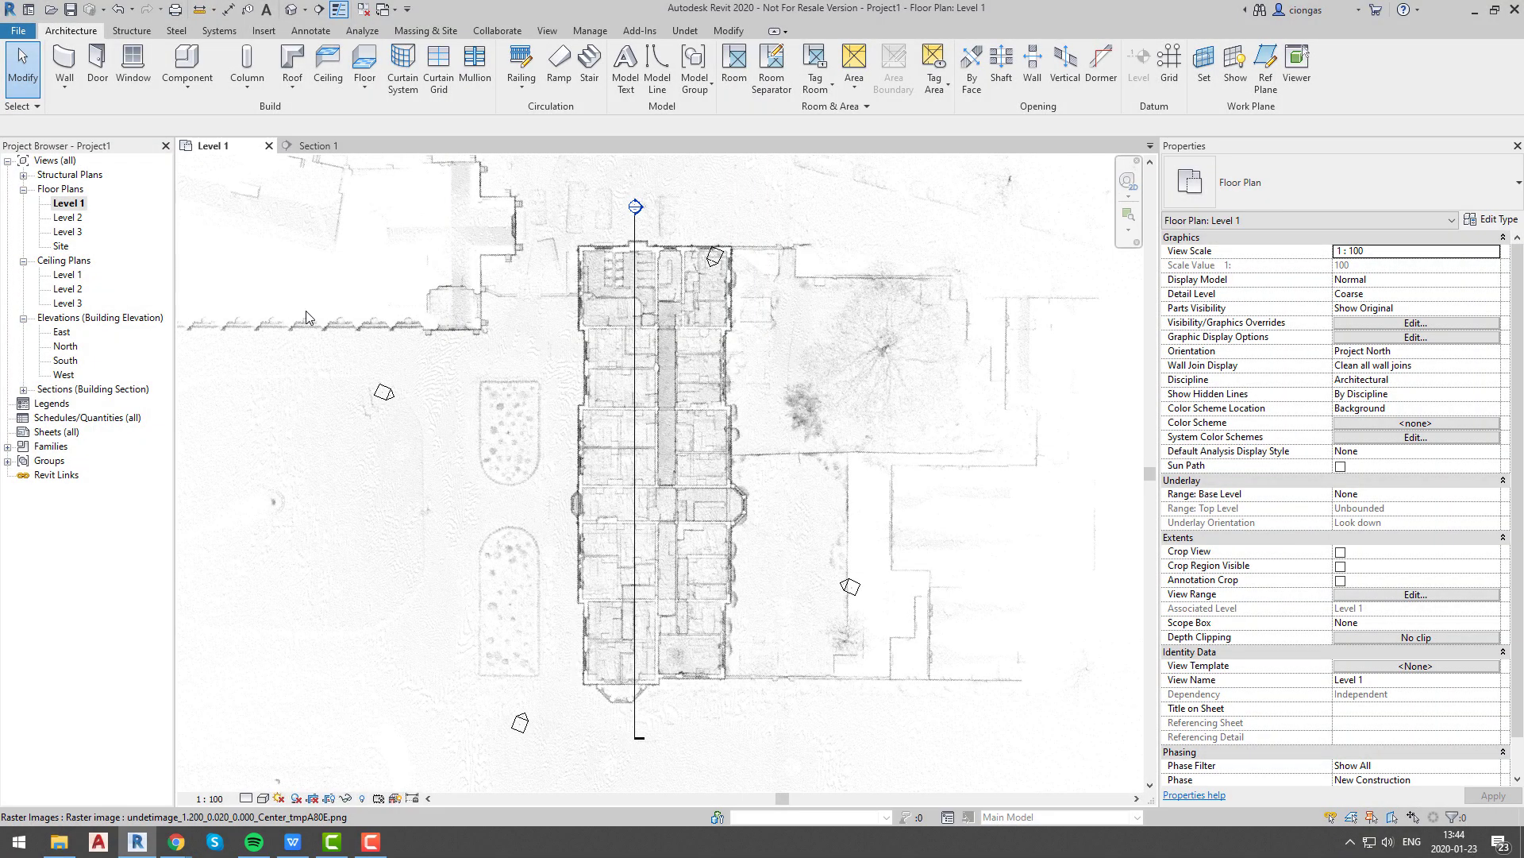
- Apply Undet's Floor/FWD slice preset with Intensity colouring
click(684, 32)
click(33, 72)
click(343, 102)
click(209, 251)
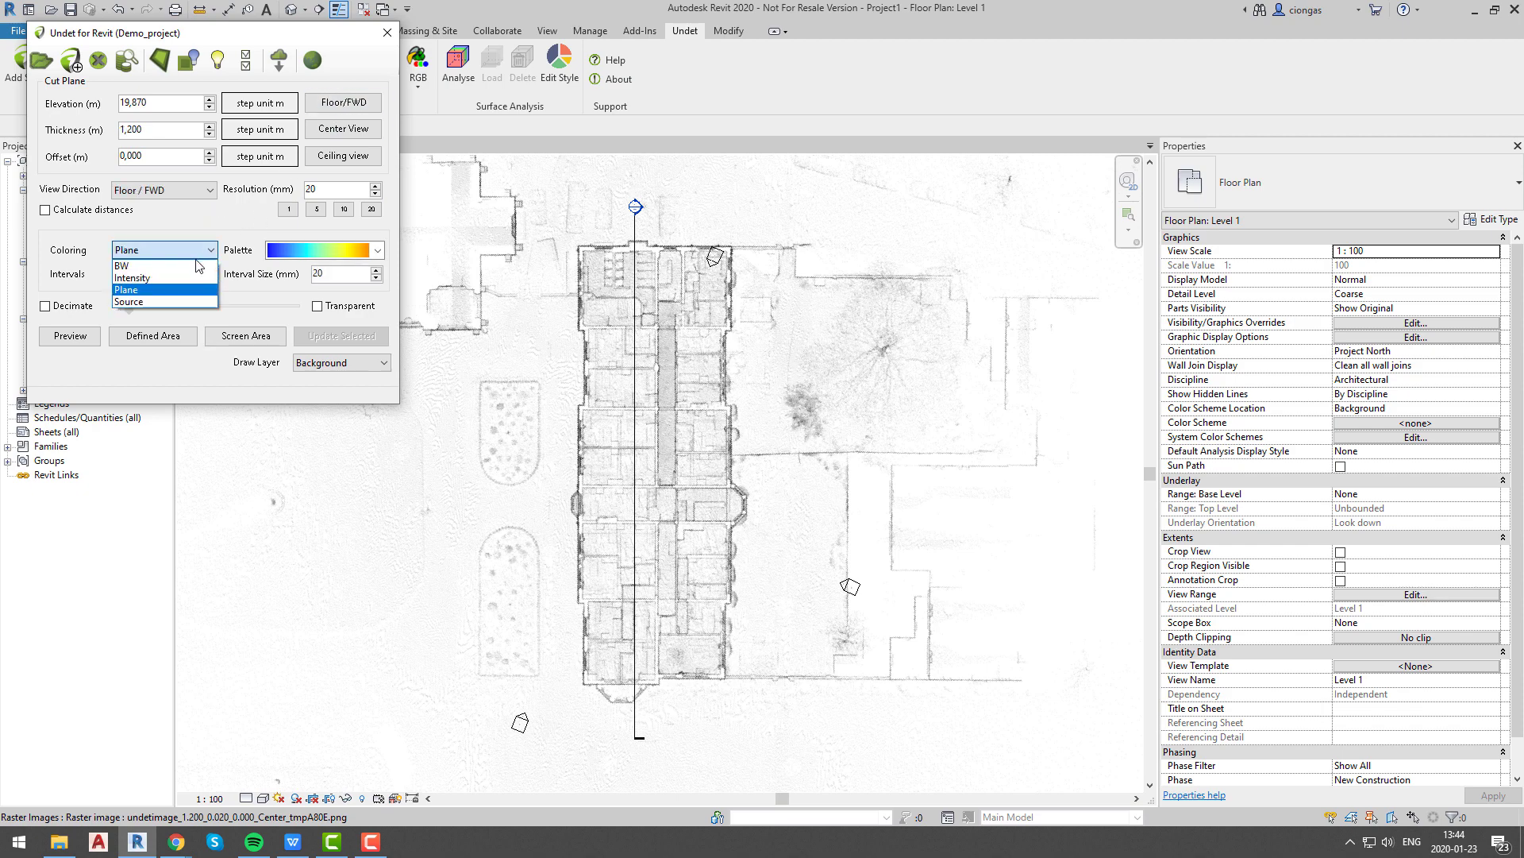
click(190, 274)
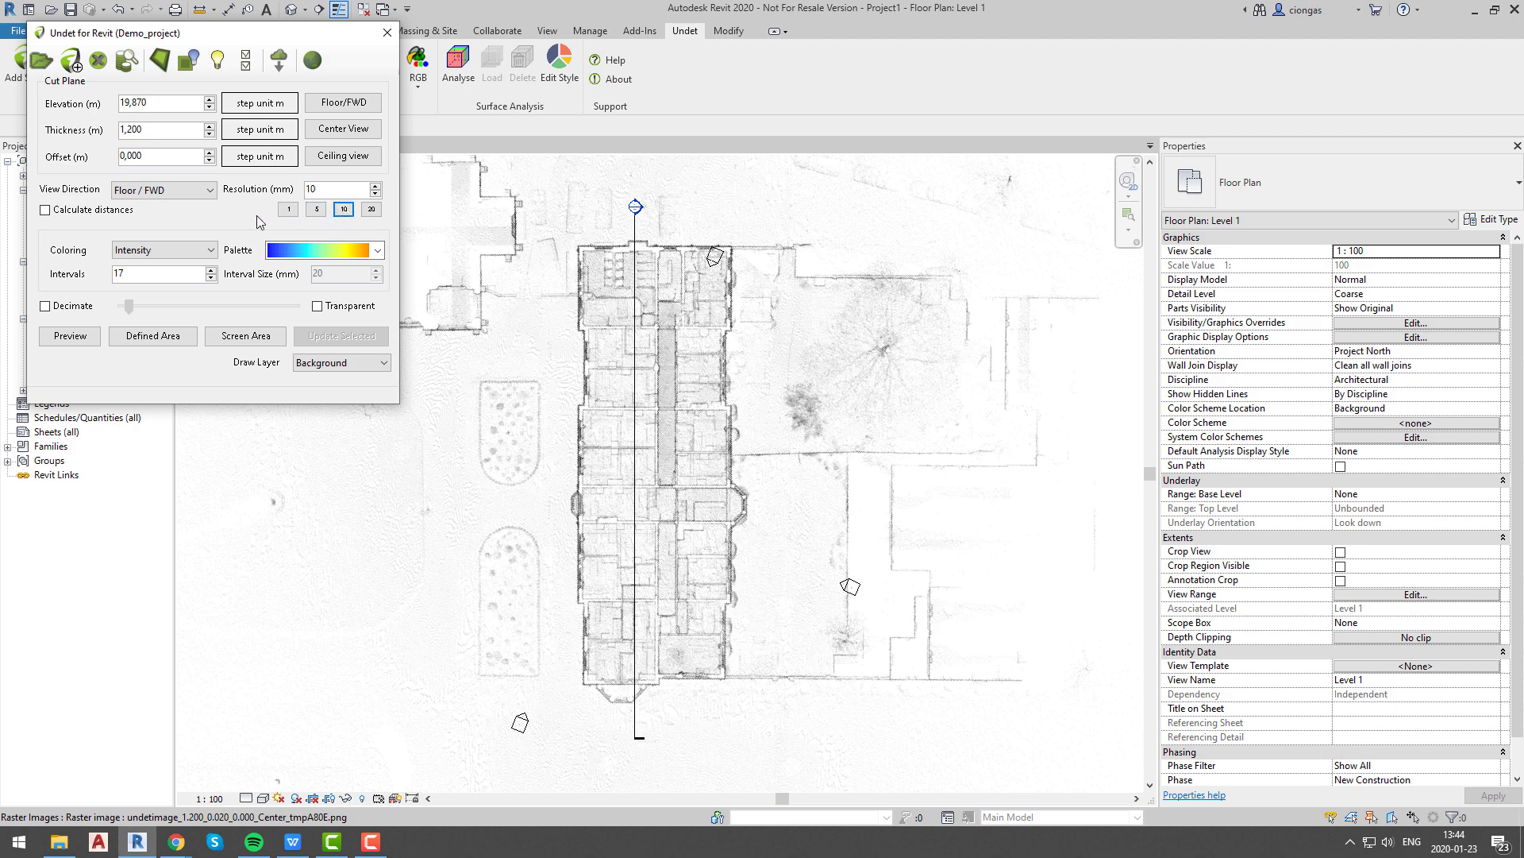
- Outline the whole building to place the 19.87 m plan image on Level 1
click(143, 343)
drag(566, 224, 762, 713)
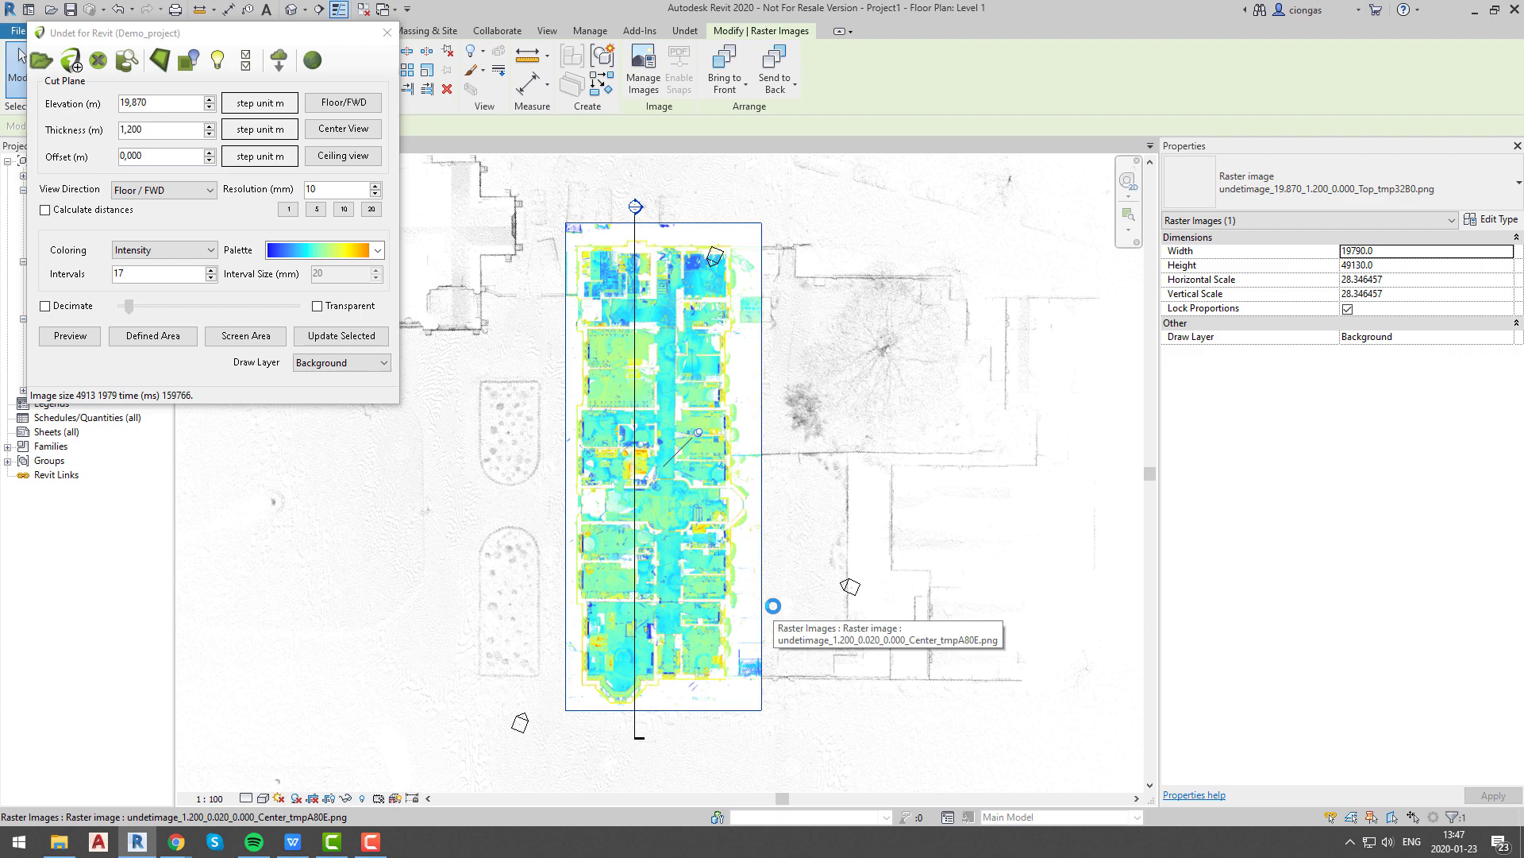
scroll(666, 626, up, 4)
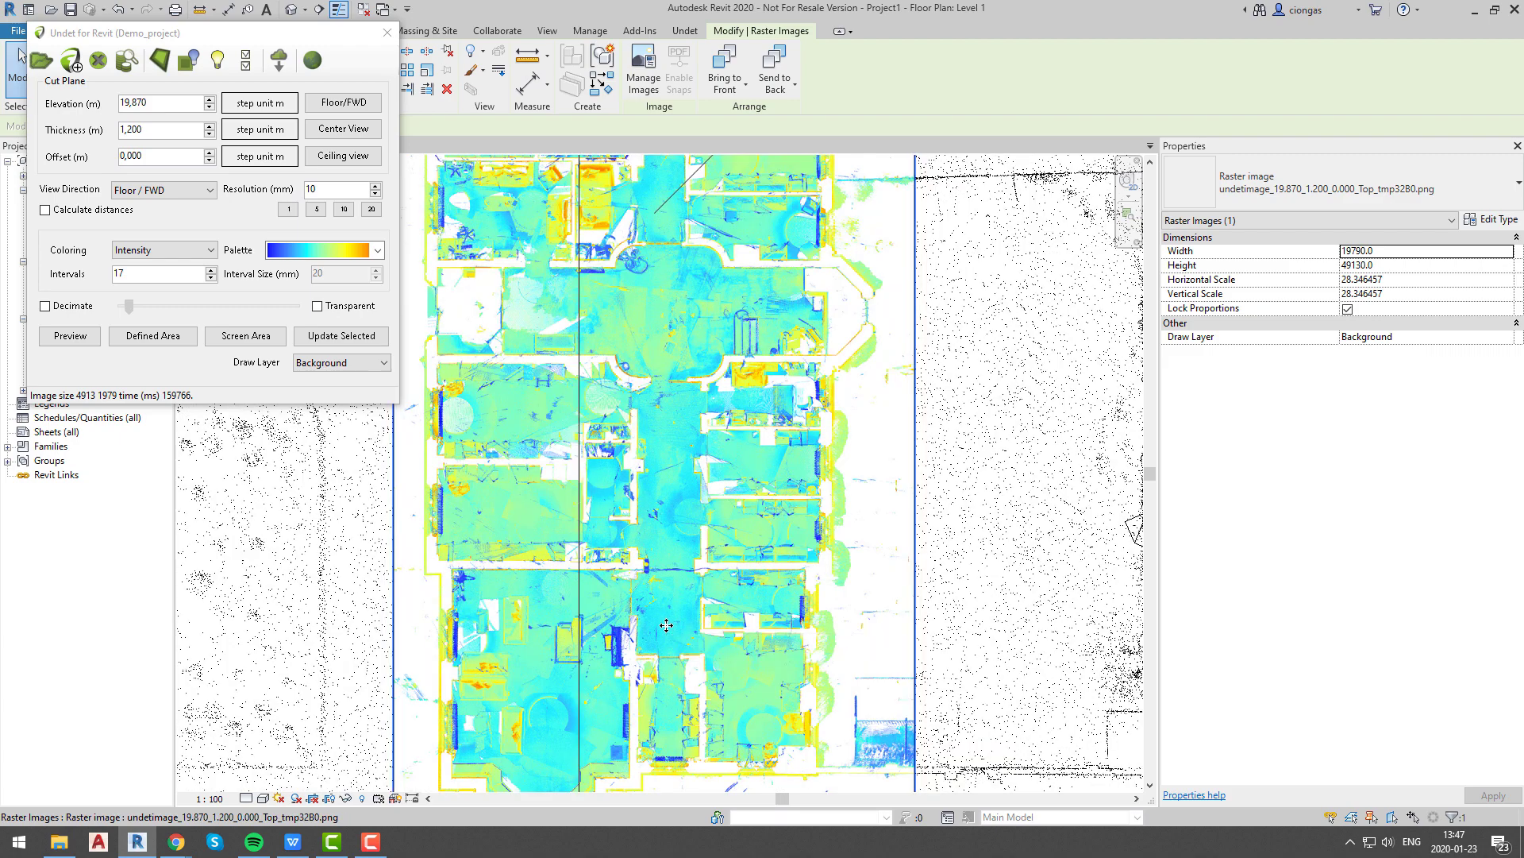
scroll(669, 626, down, 3)
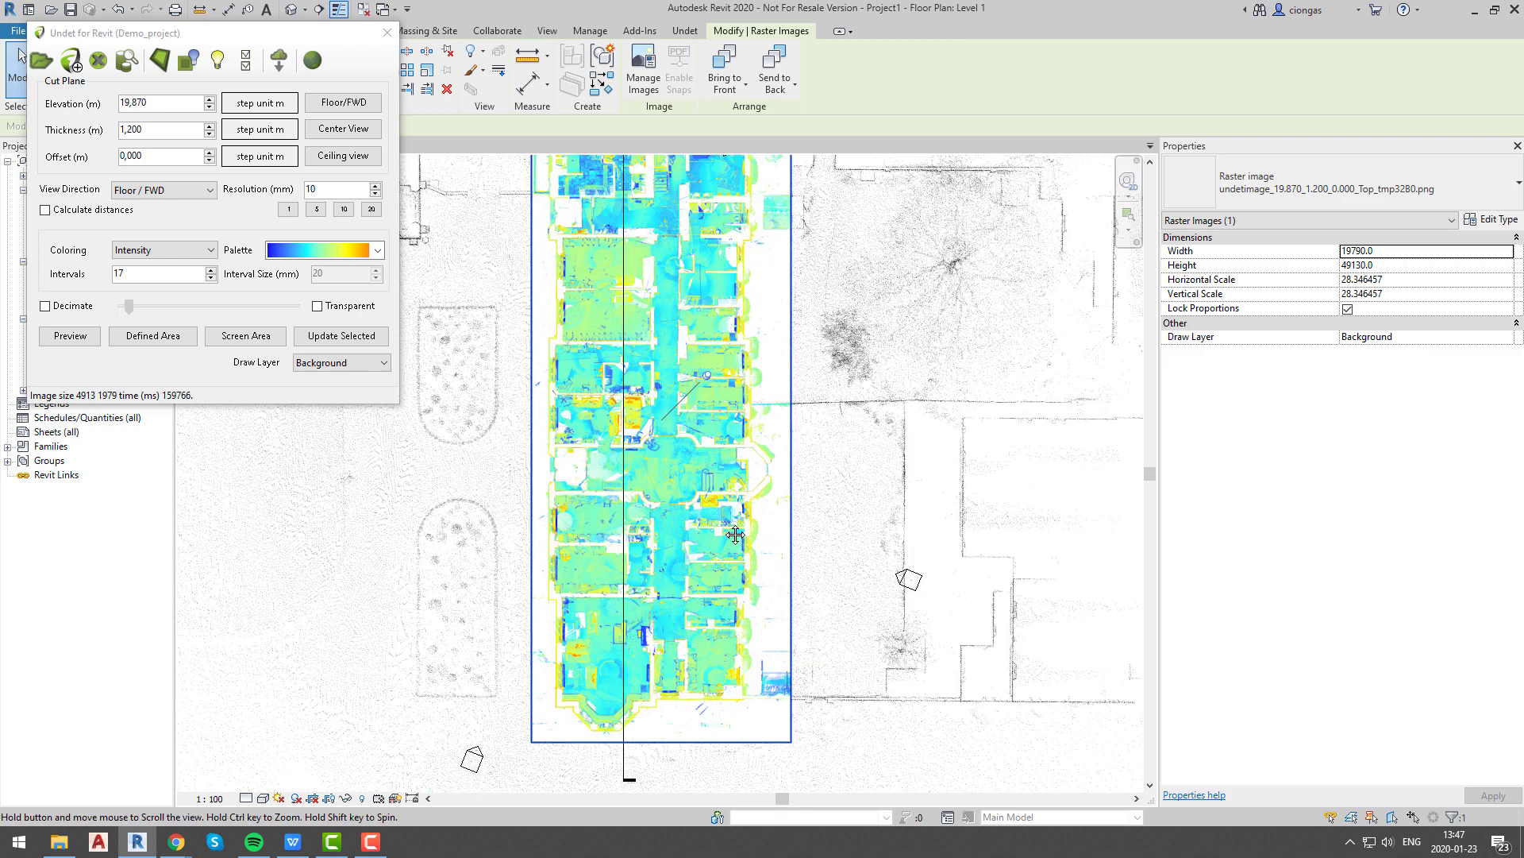
middle_drag(724, 508, 714, 584)
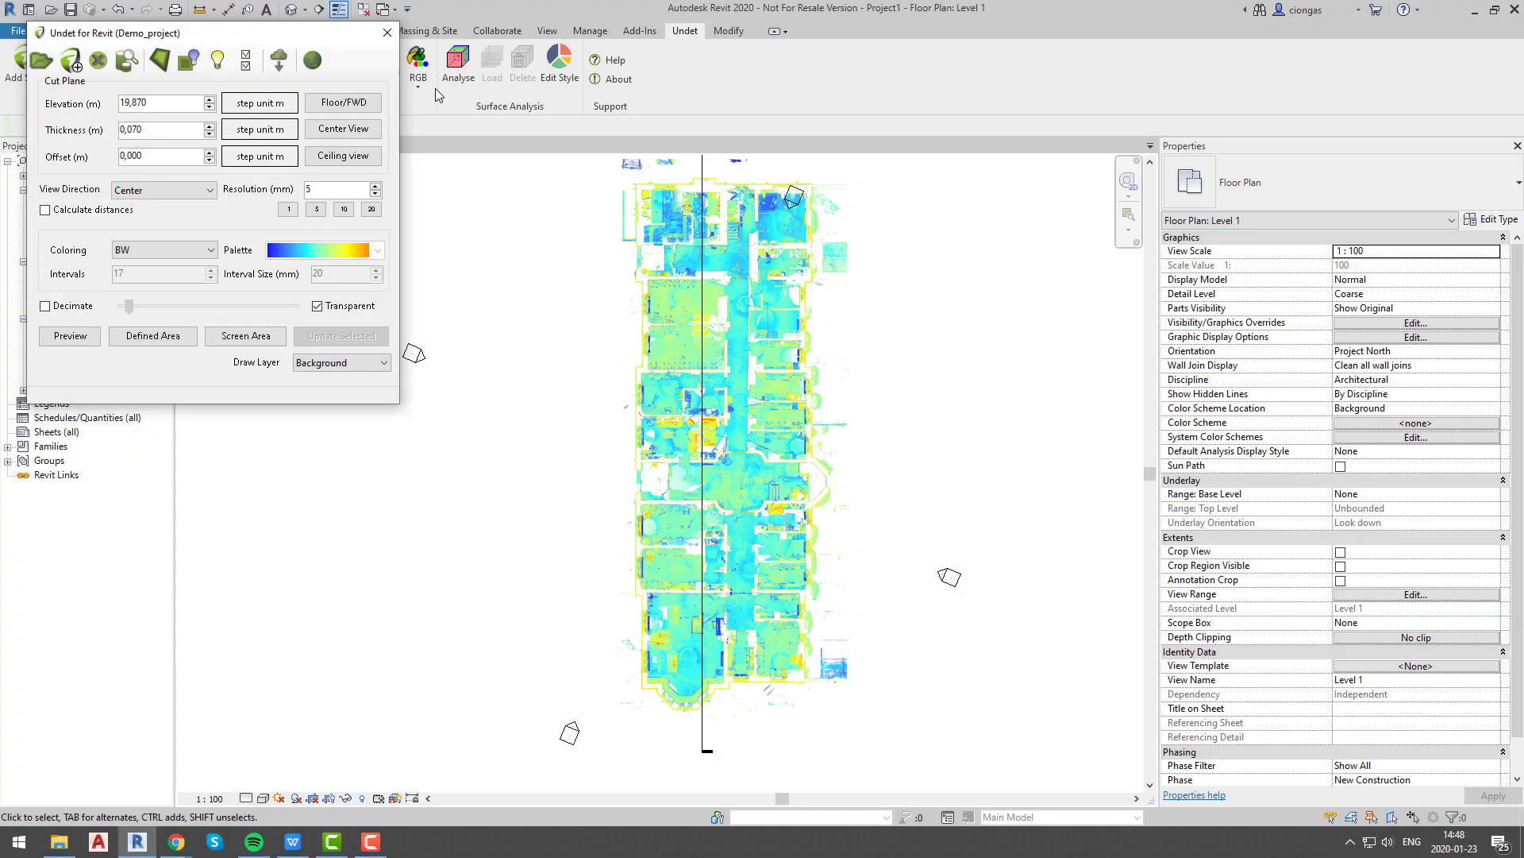
- Create a 0,070 m thick Centre-view BW transparent wall-cut image over the building, then select it
click(355, 131)
click(153, 335)
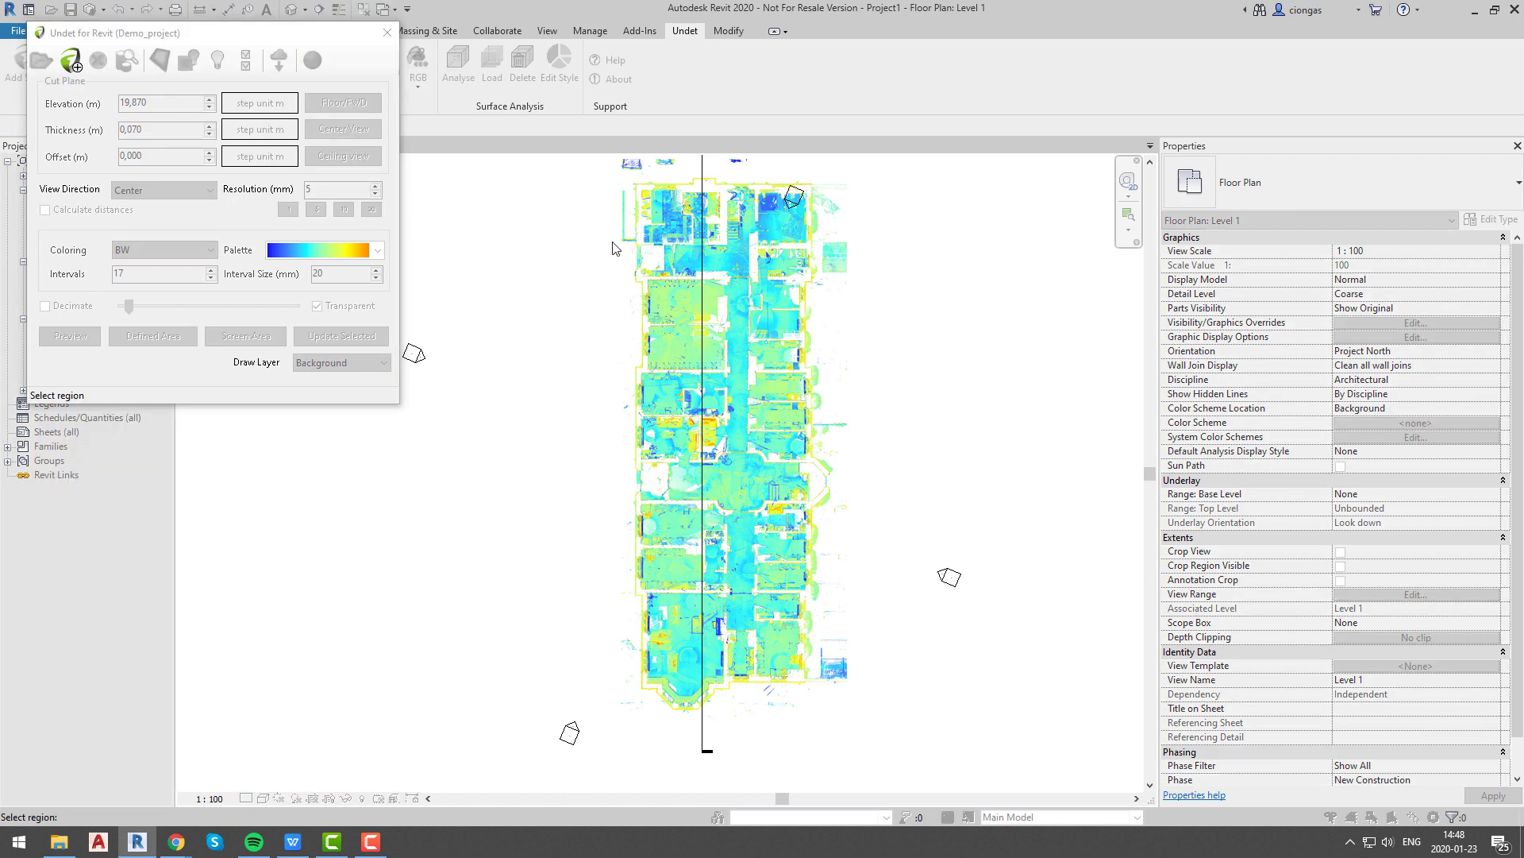
drag(608, 177, 861, 727)
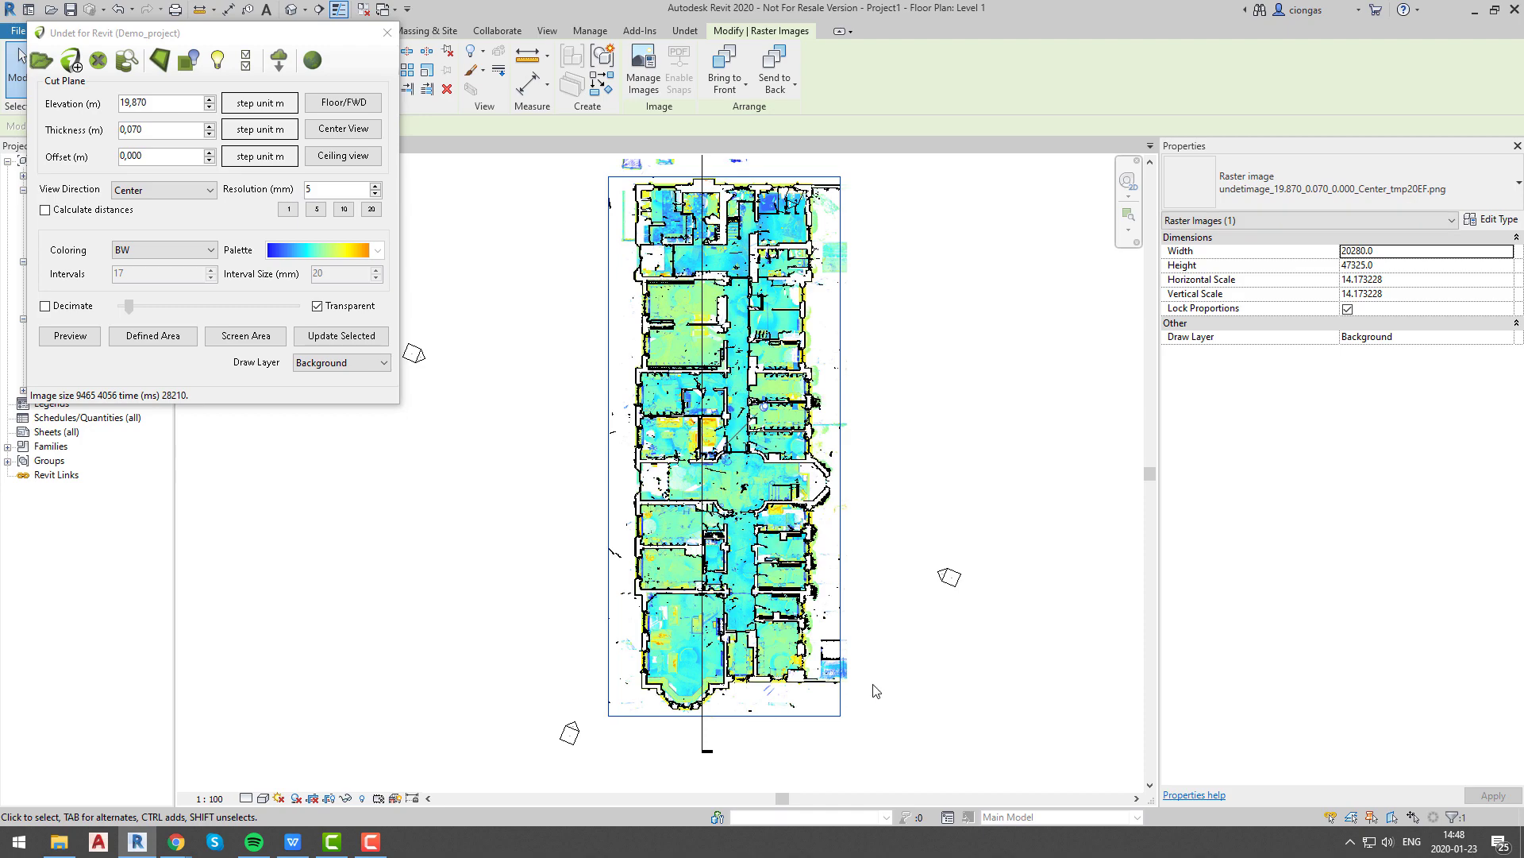
scroll(781, 546, up, 8)
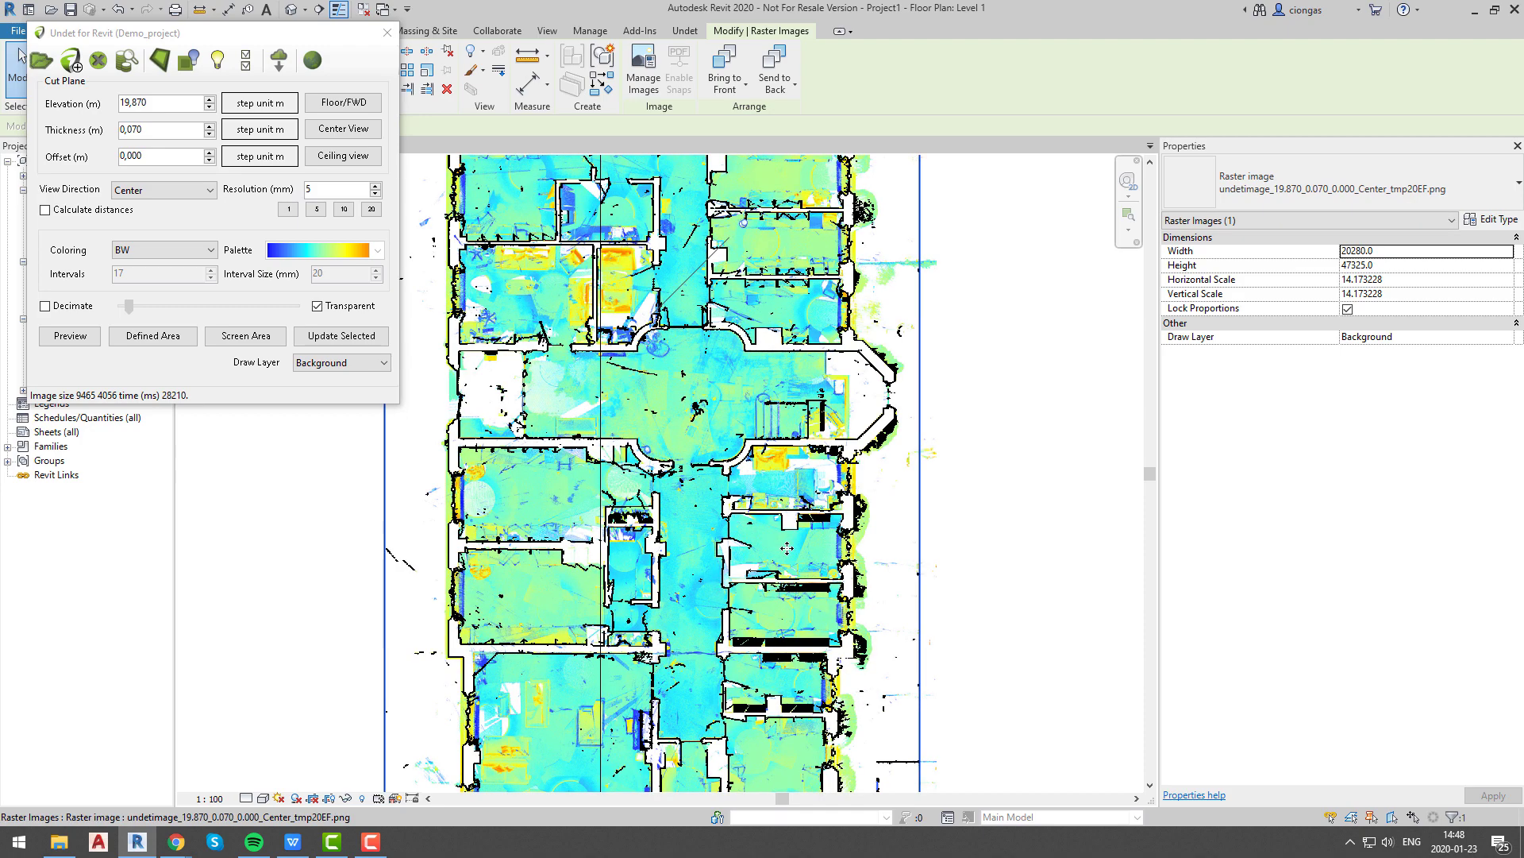
key(Escape)
scroll(746, 479, up, 3)
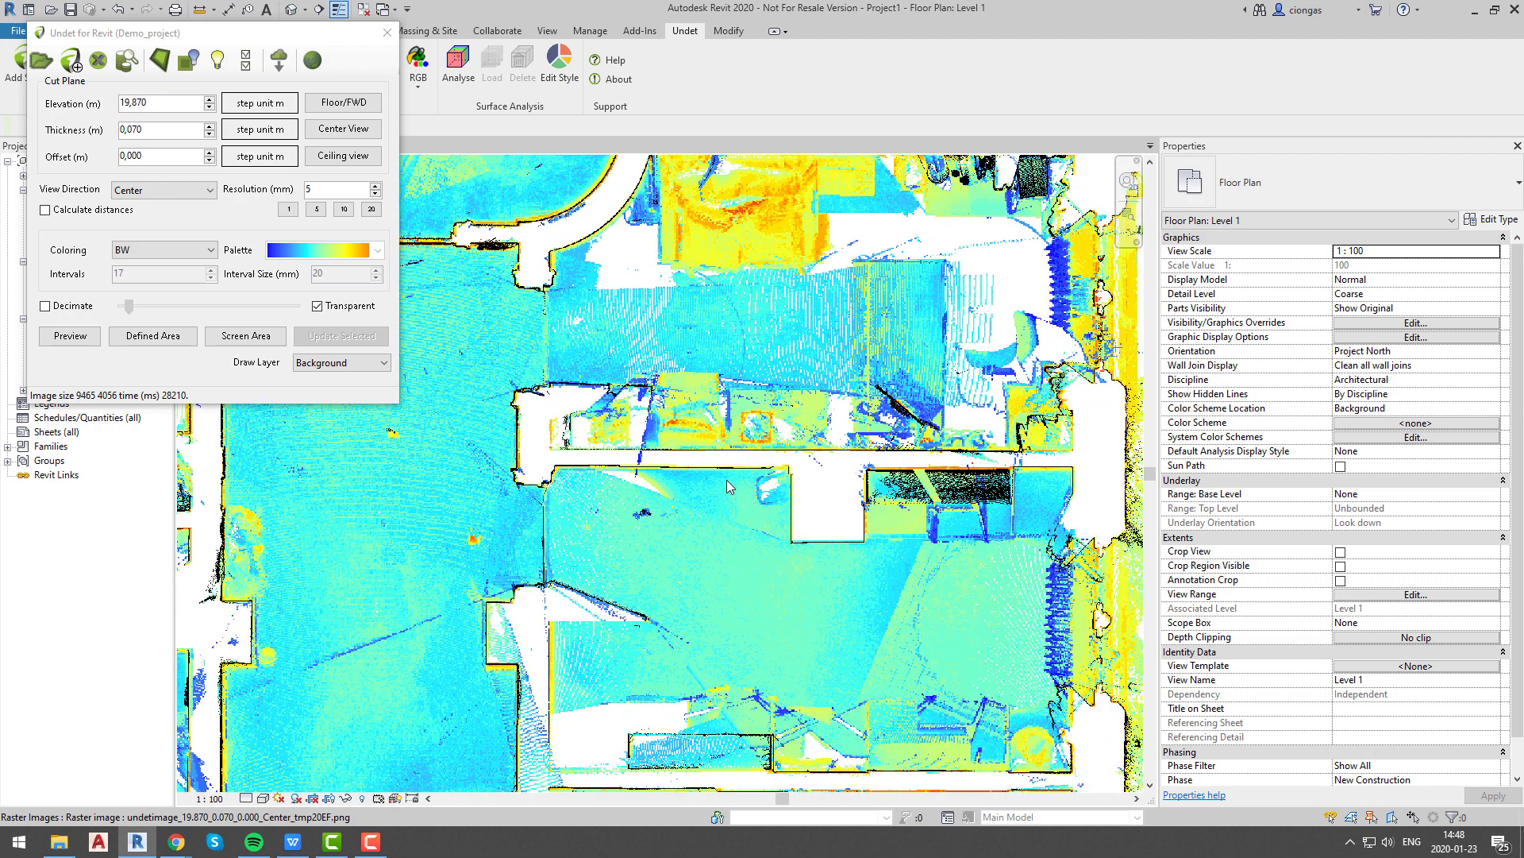
scroll(772, 515, down, 5)
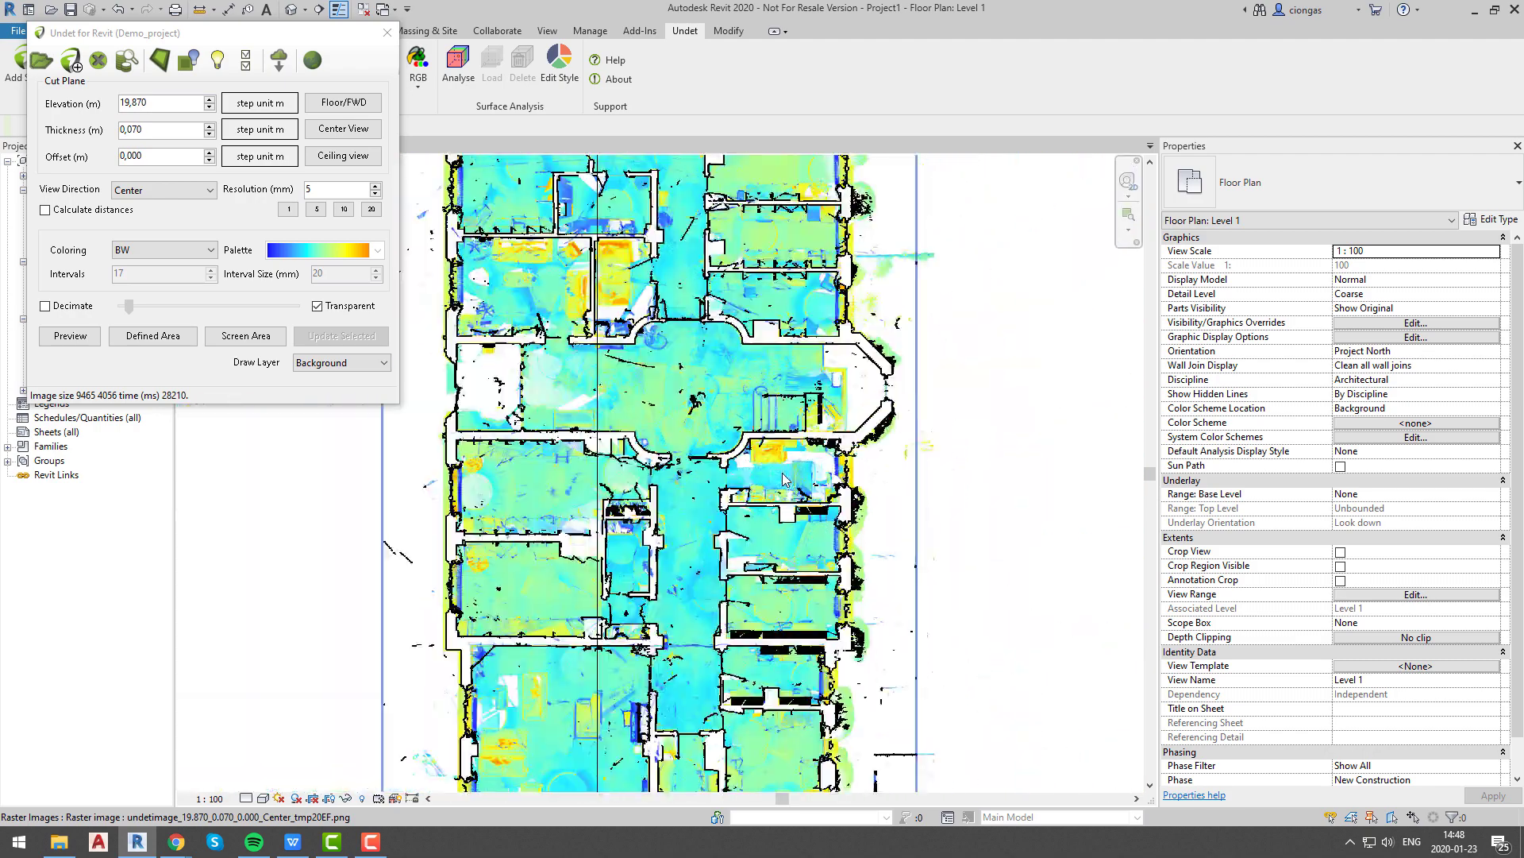
click(783, 478)
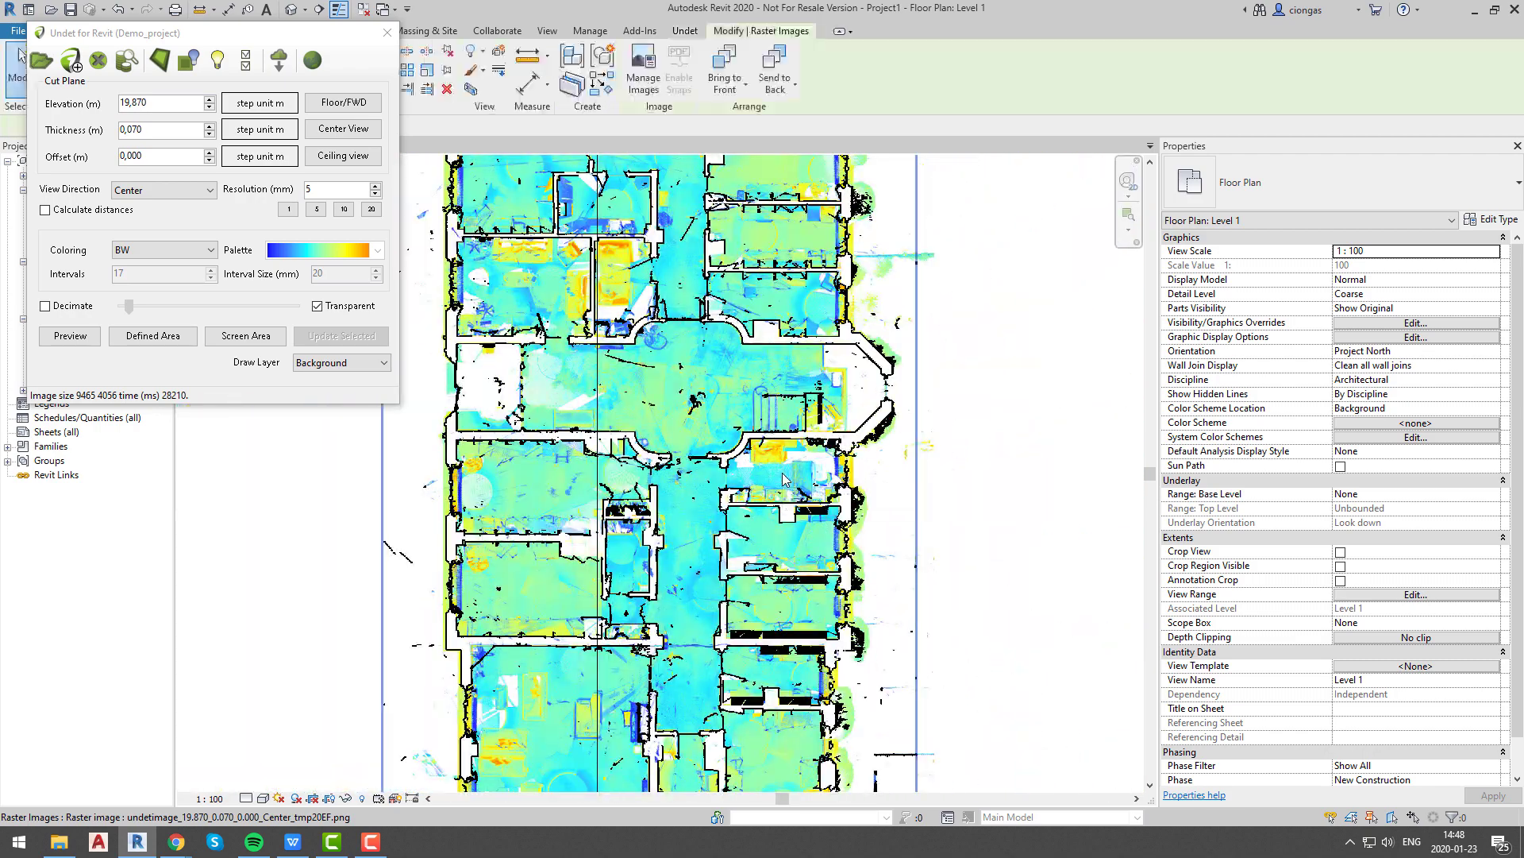
- In Raster Manager, hide and then re-show the Top slice image
click(243, 60)
drag(834, 265, 1101, 271)
click(1127, 327)
scroll(703, 454, up, 6)
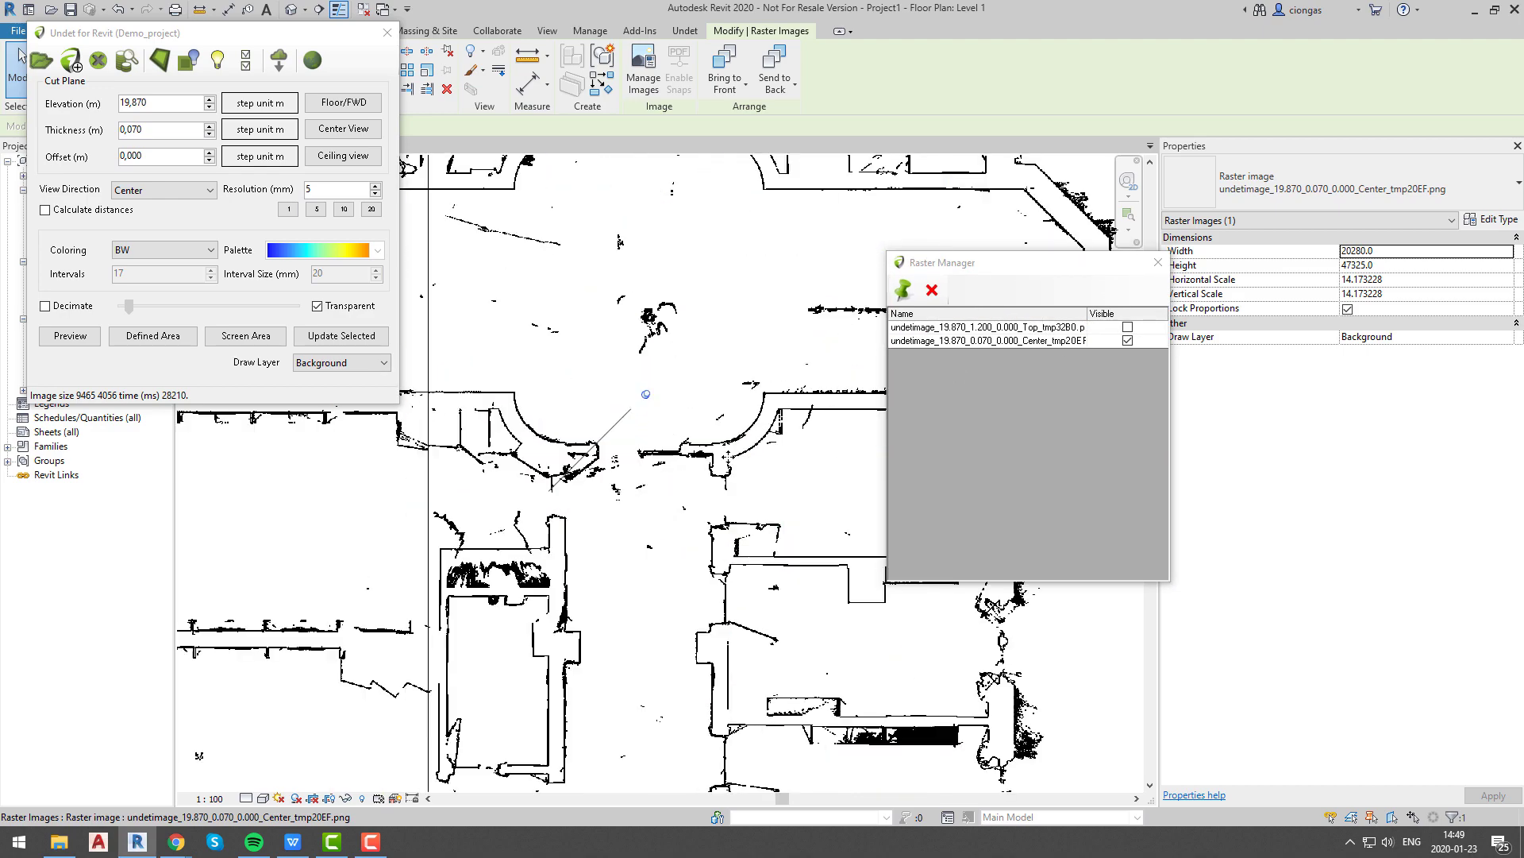
scroll(707, 437, down, 6)
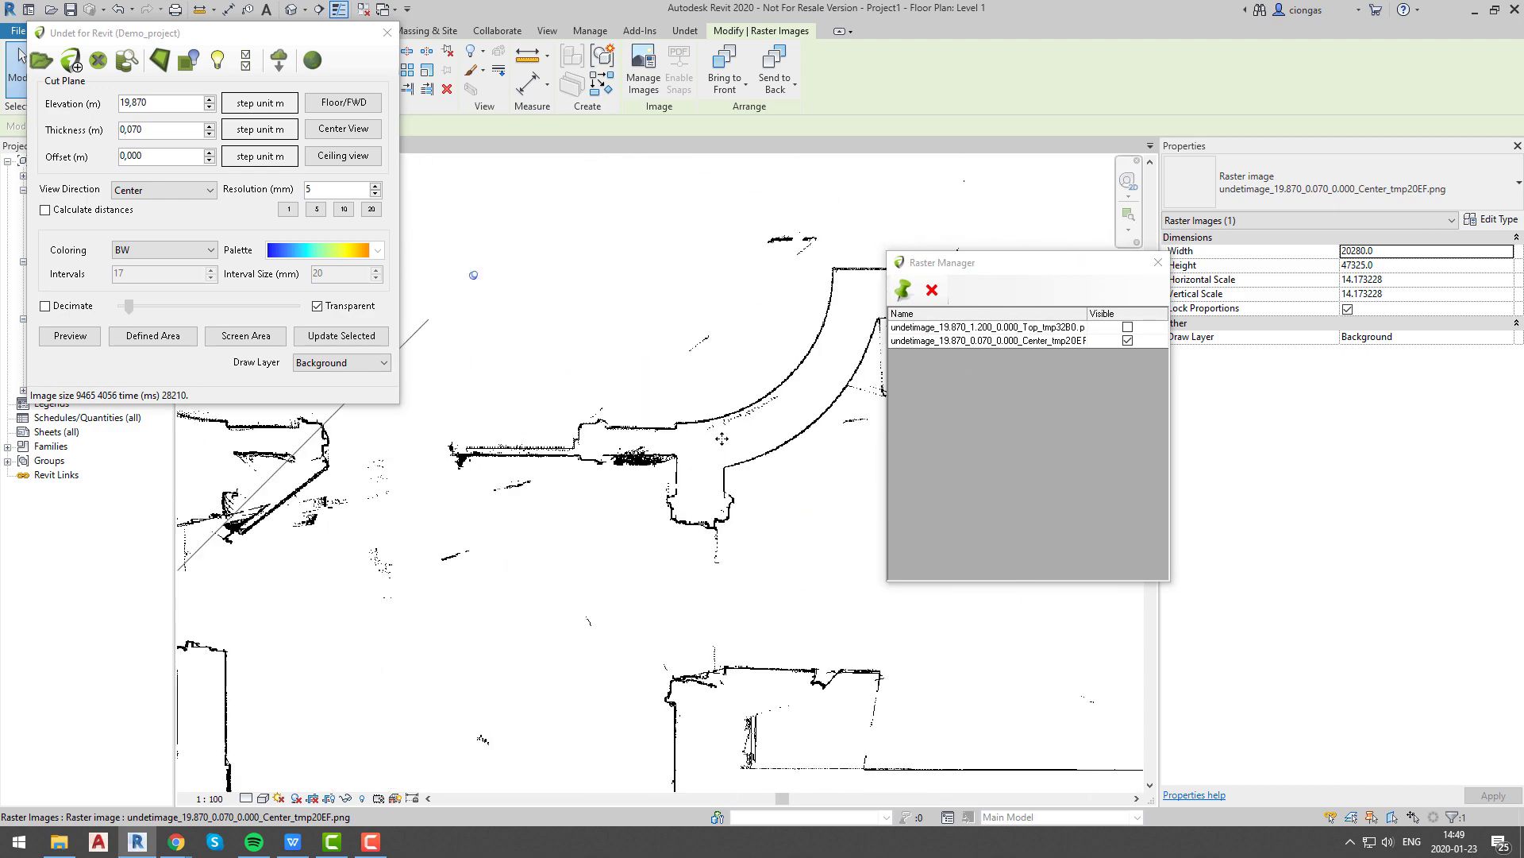
click(1128, 327)
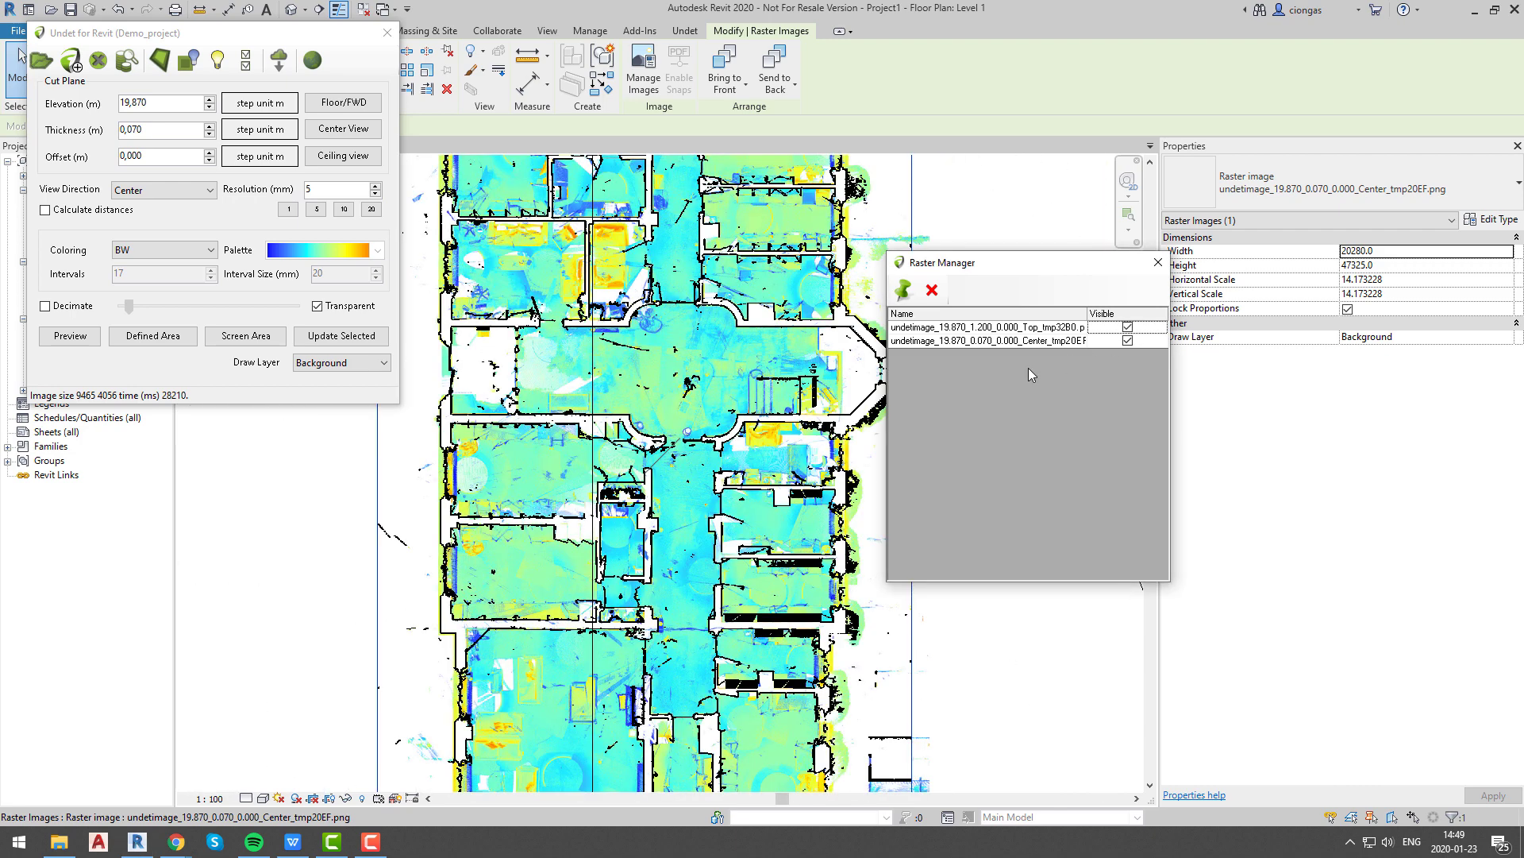
click(724, 371)
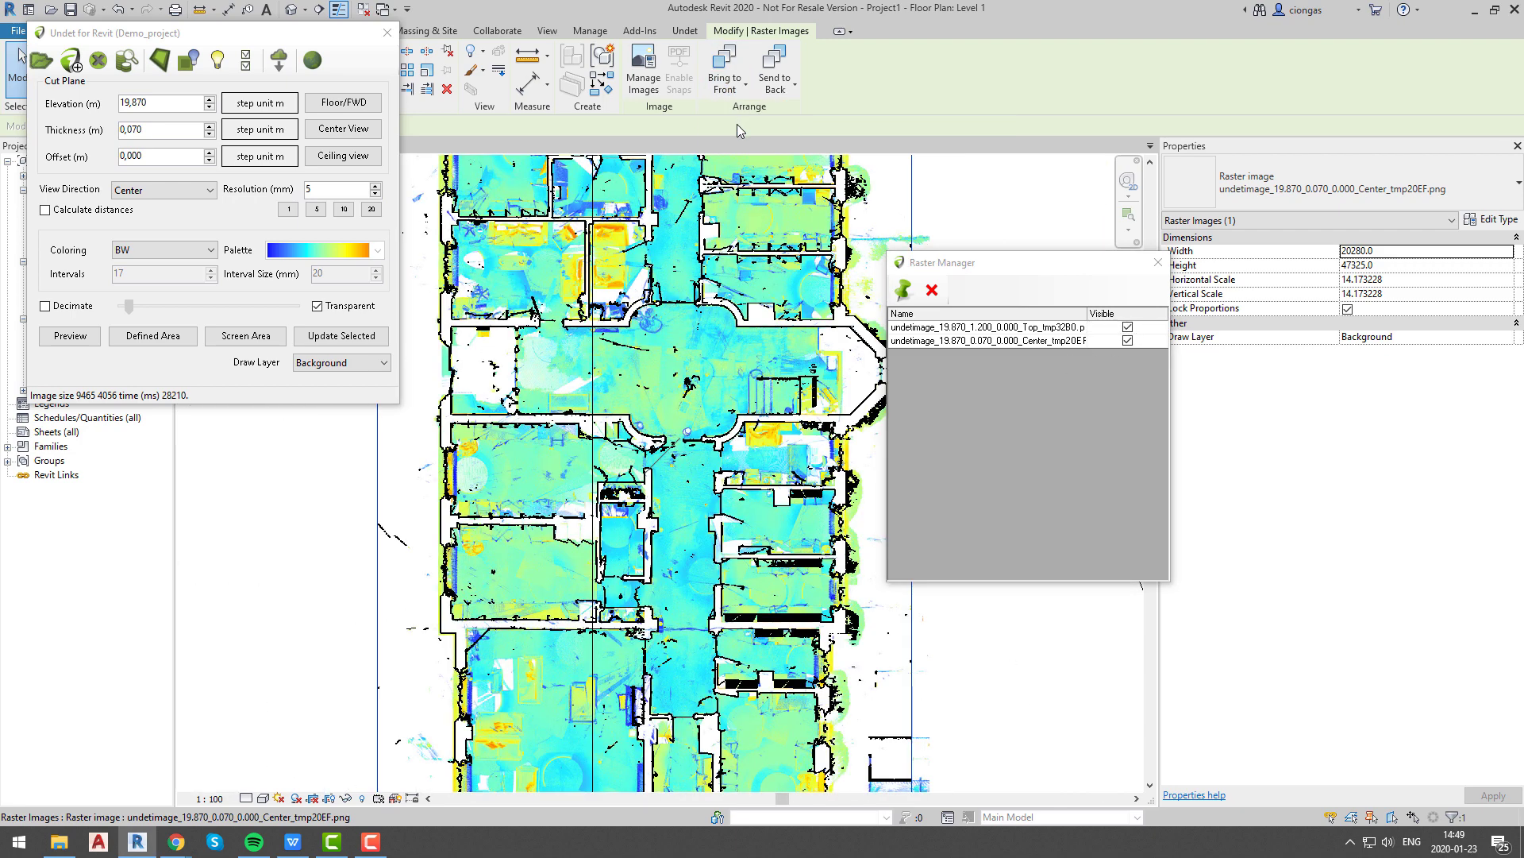
scroll(792, 416, down, 3)
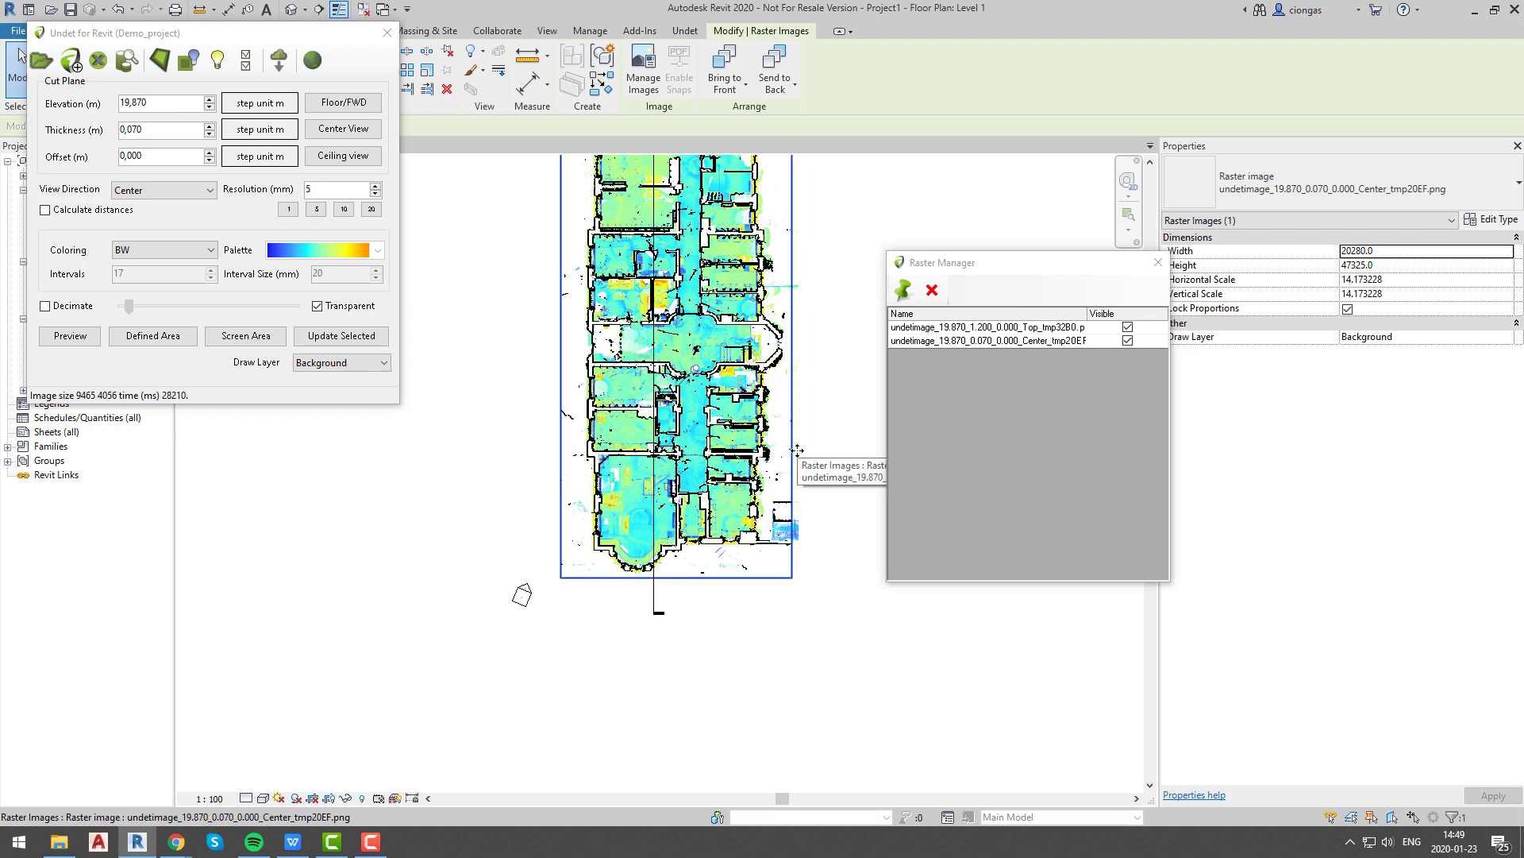
scroll(797, 450, up, 3)
- Bring the Top slice raster to the front, then send it backward
click(802, 454)
click(715, 73)
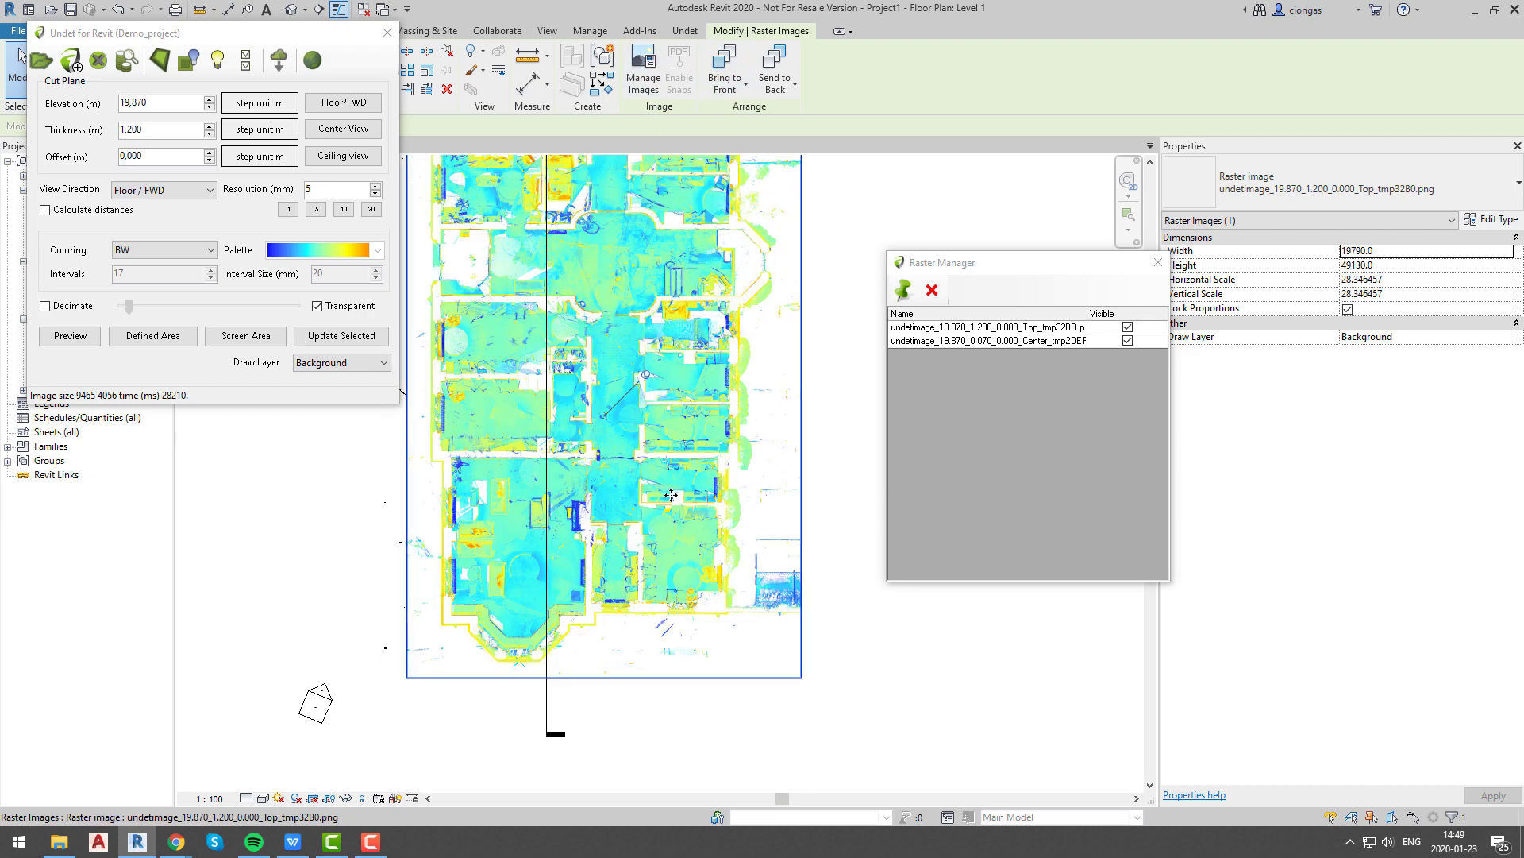
click(794, 84)
click(809, 119)
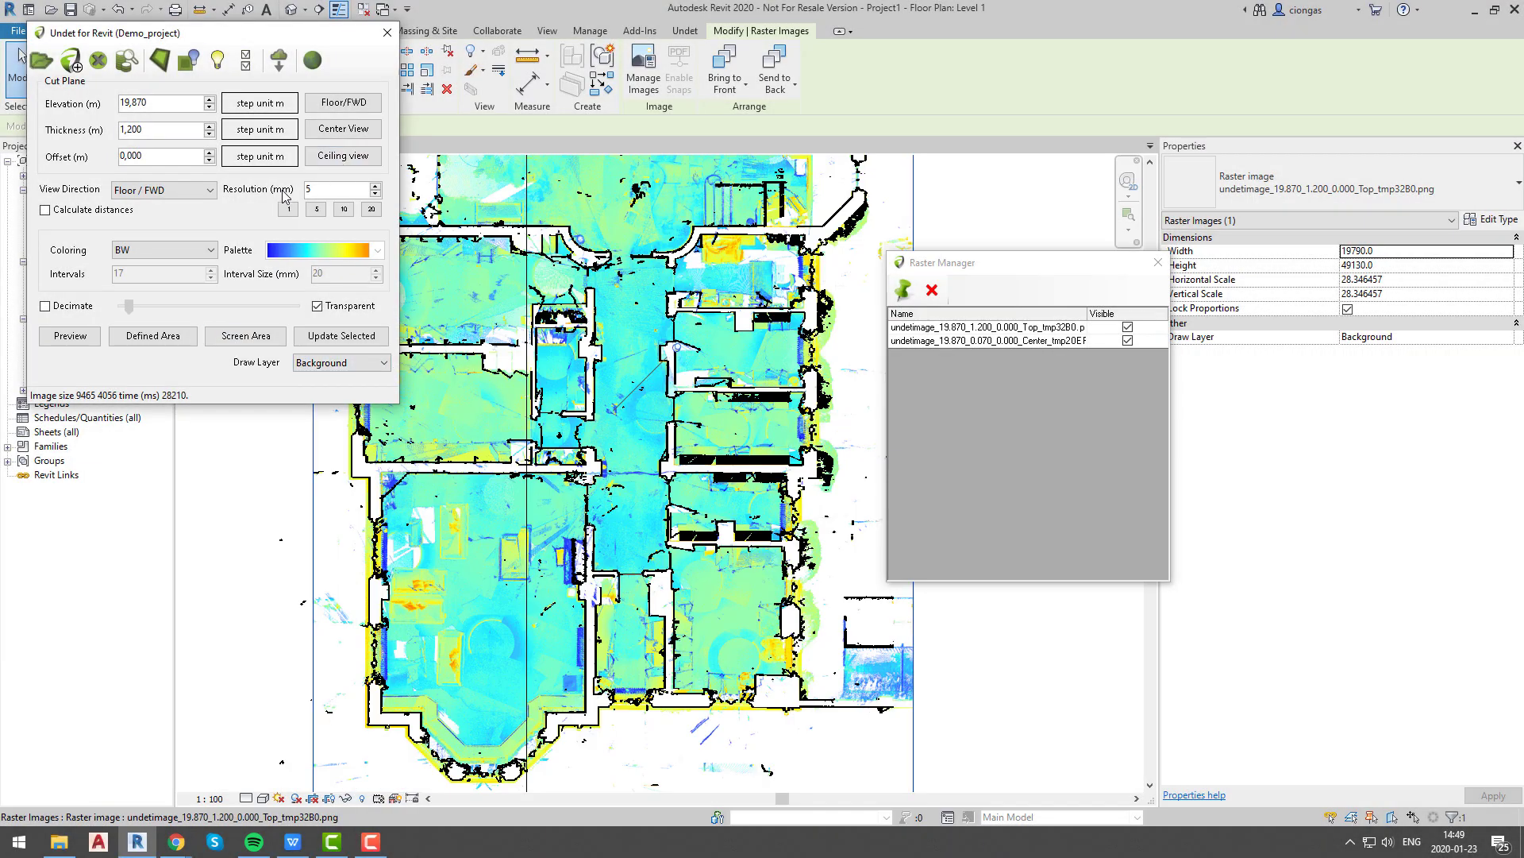
- Create a ceiling-view slice image of the lower part of the floor plan
key(Escape)
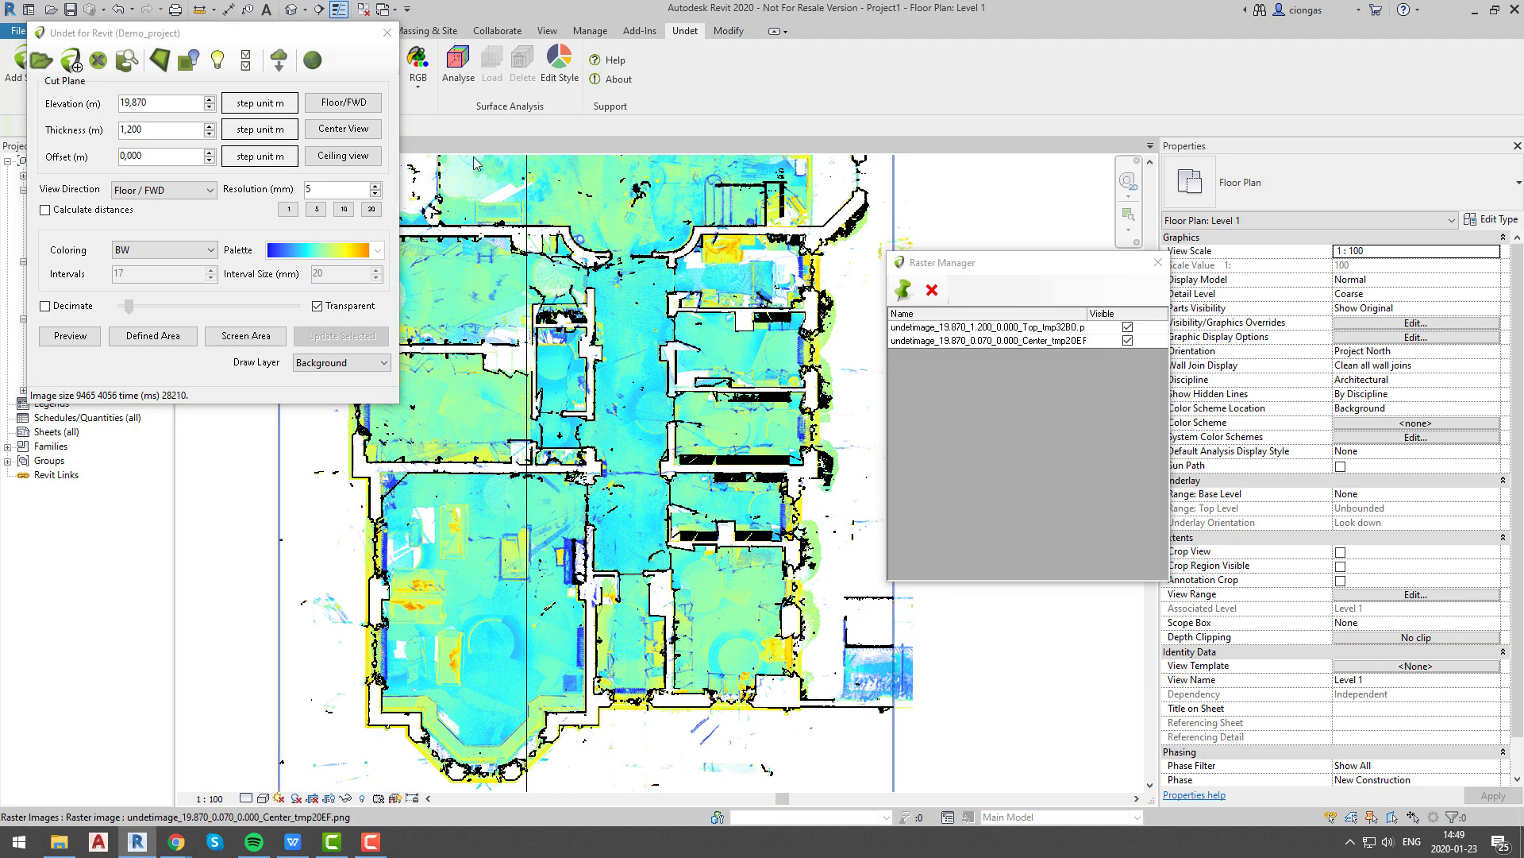
click(329, 158)
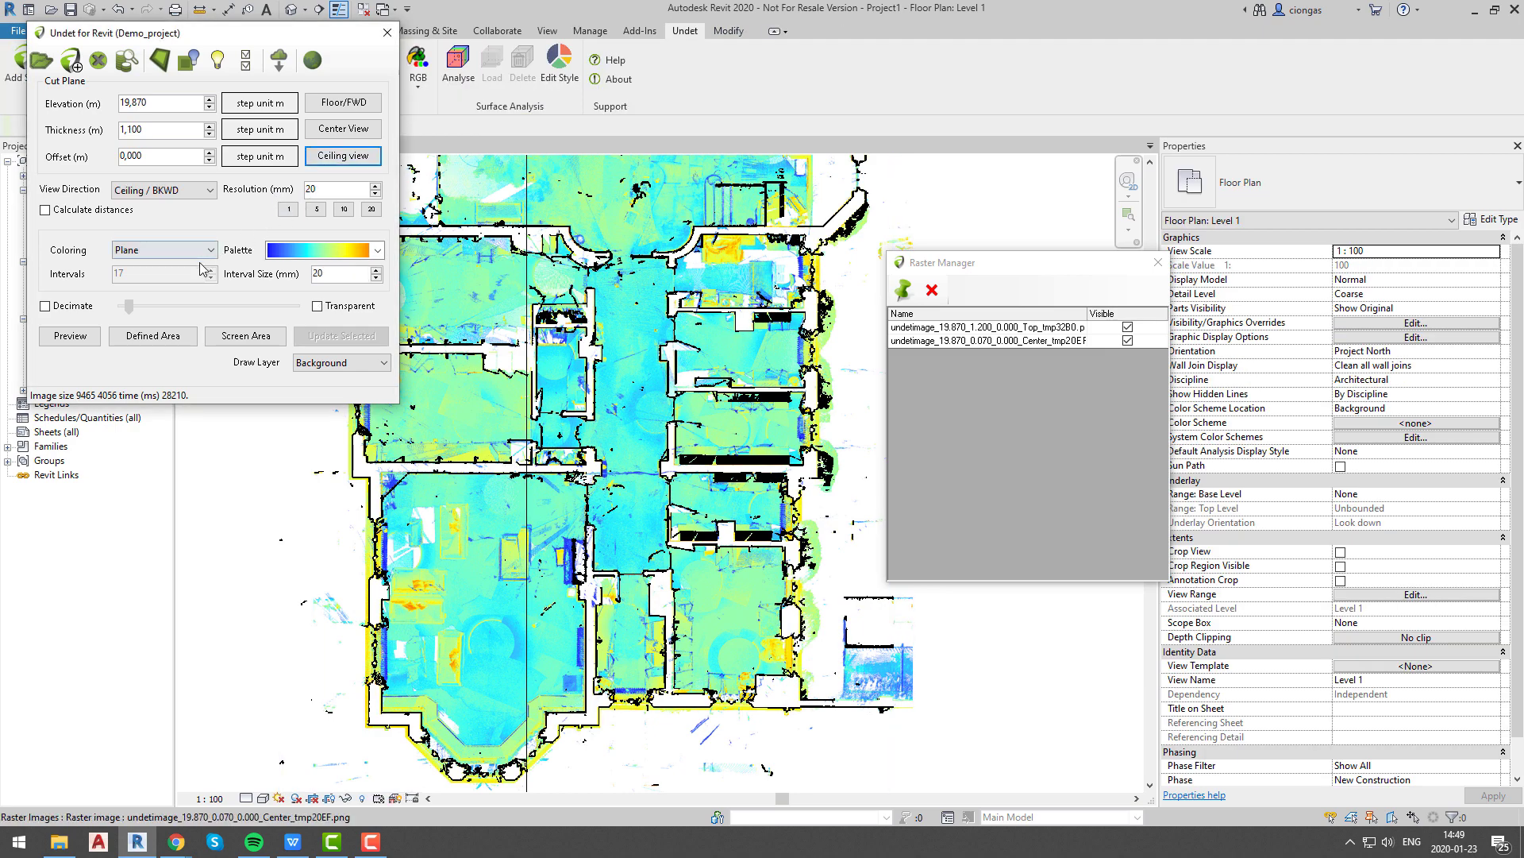
click(153, 335)
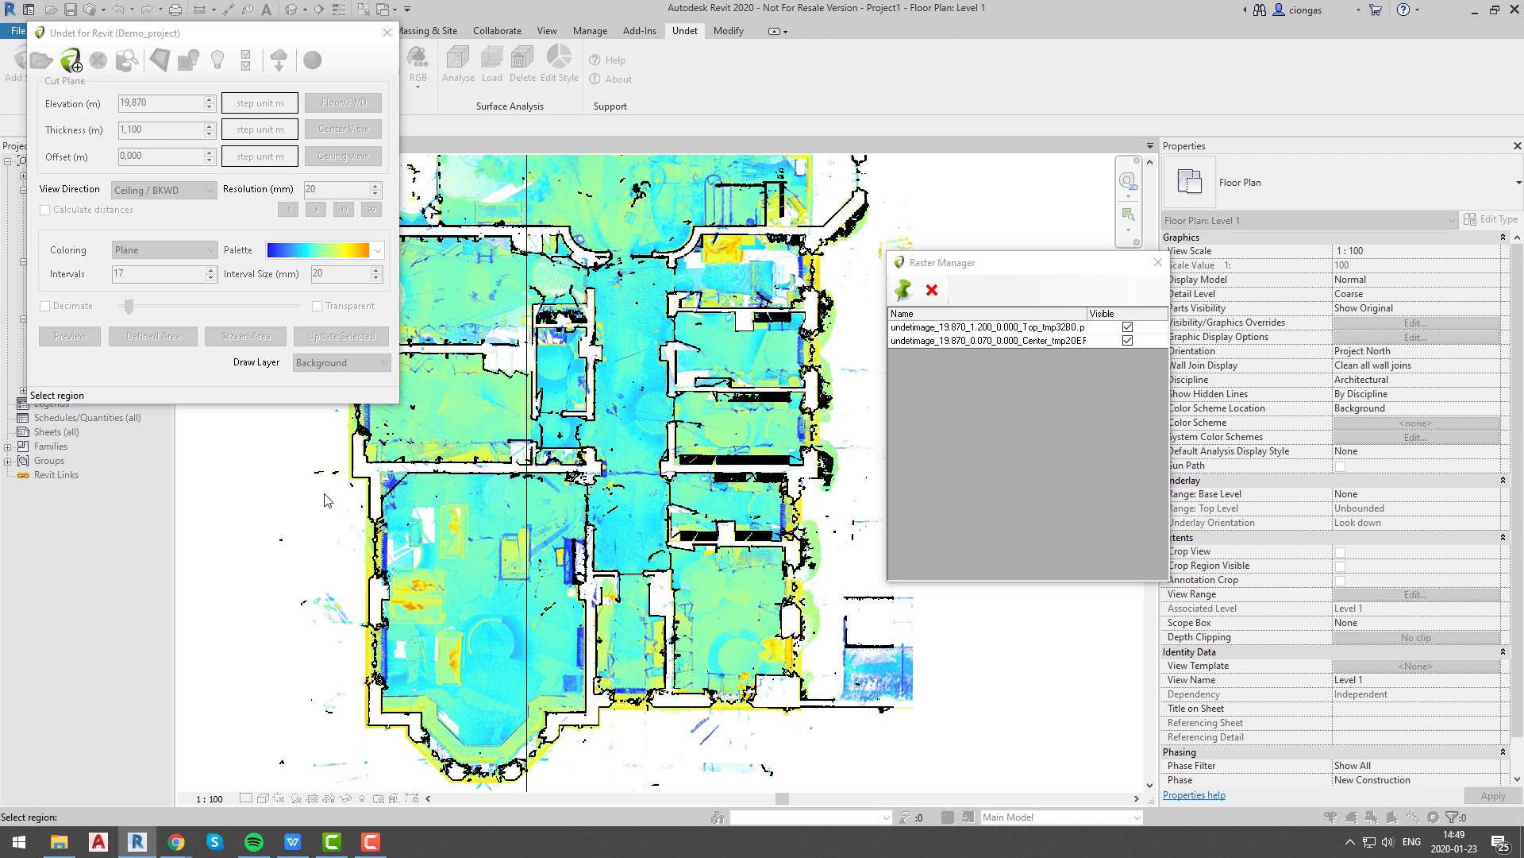
drag(314, 487, 991, 783)
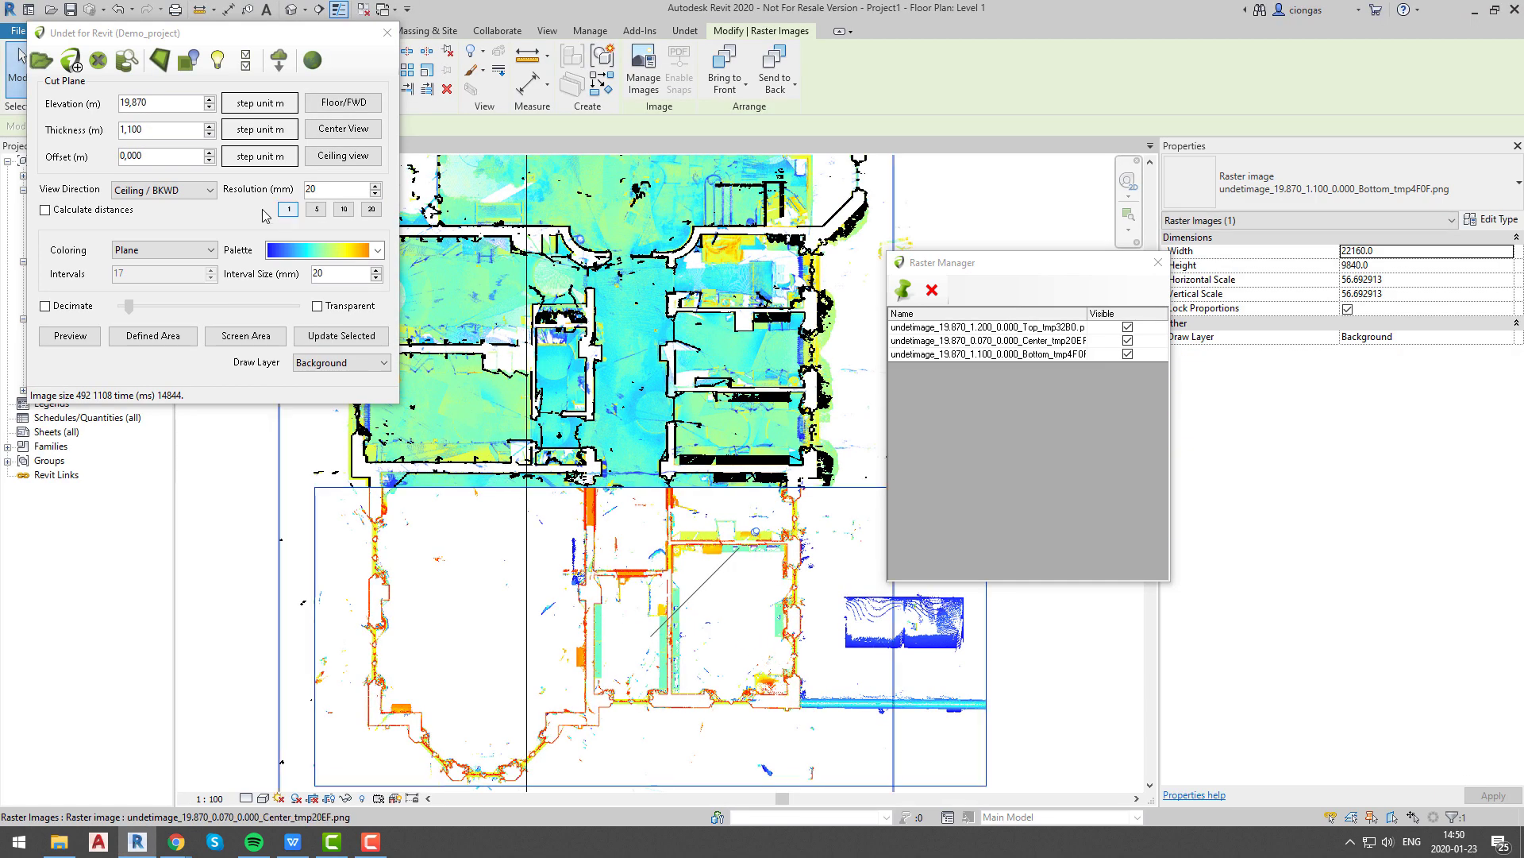
- Set the slice Offset to 1,500 and update the selected image
drag(125, 155, 103, 155)
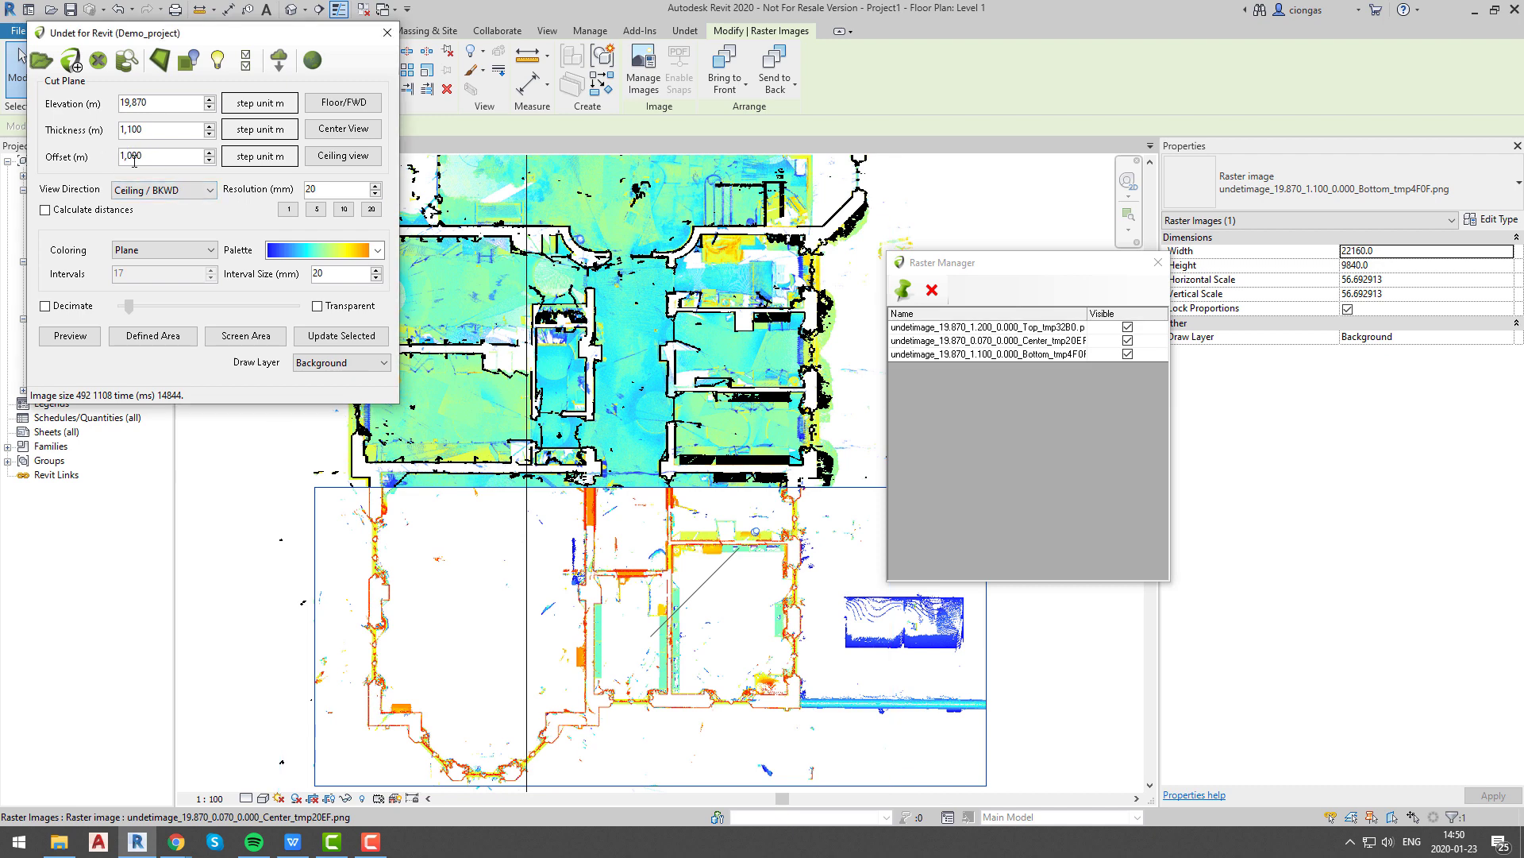
text(1)
click(286, 165)
click(369, 343)
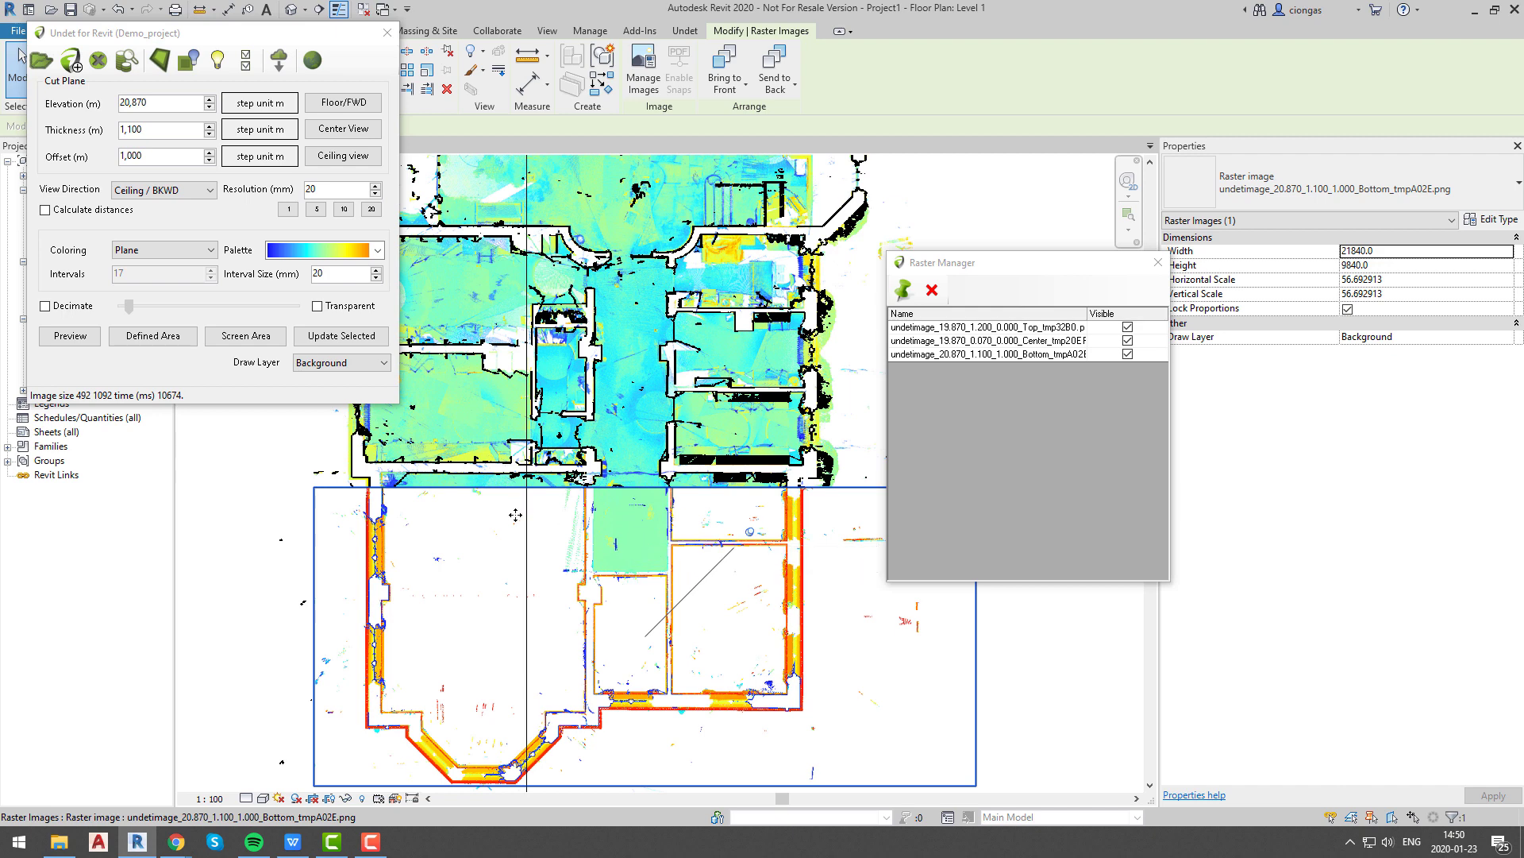
click(129, 154)
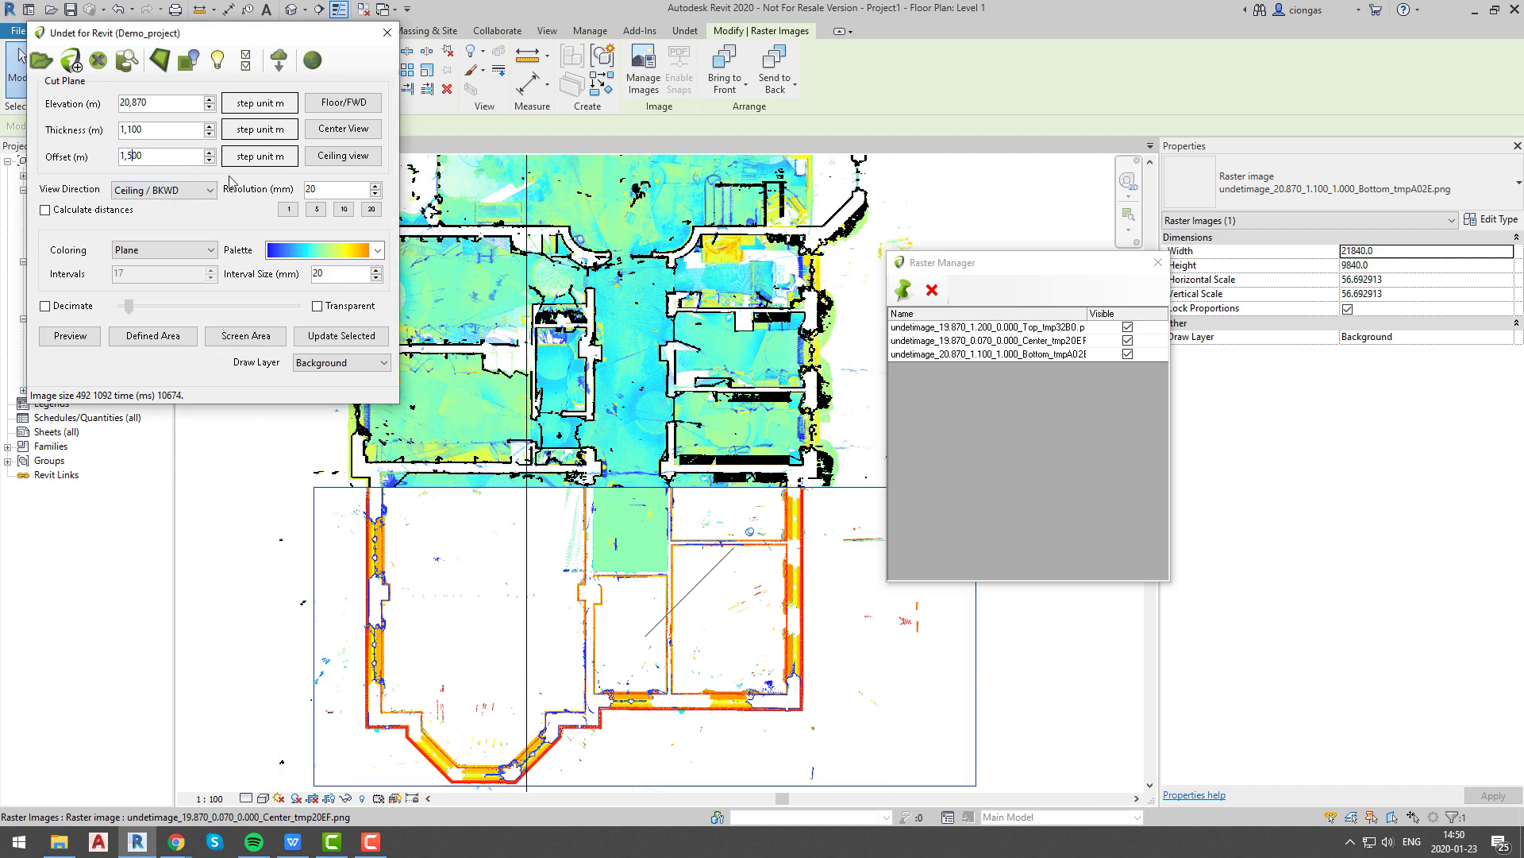
click(346, 335)
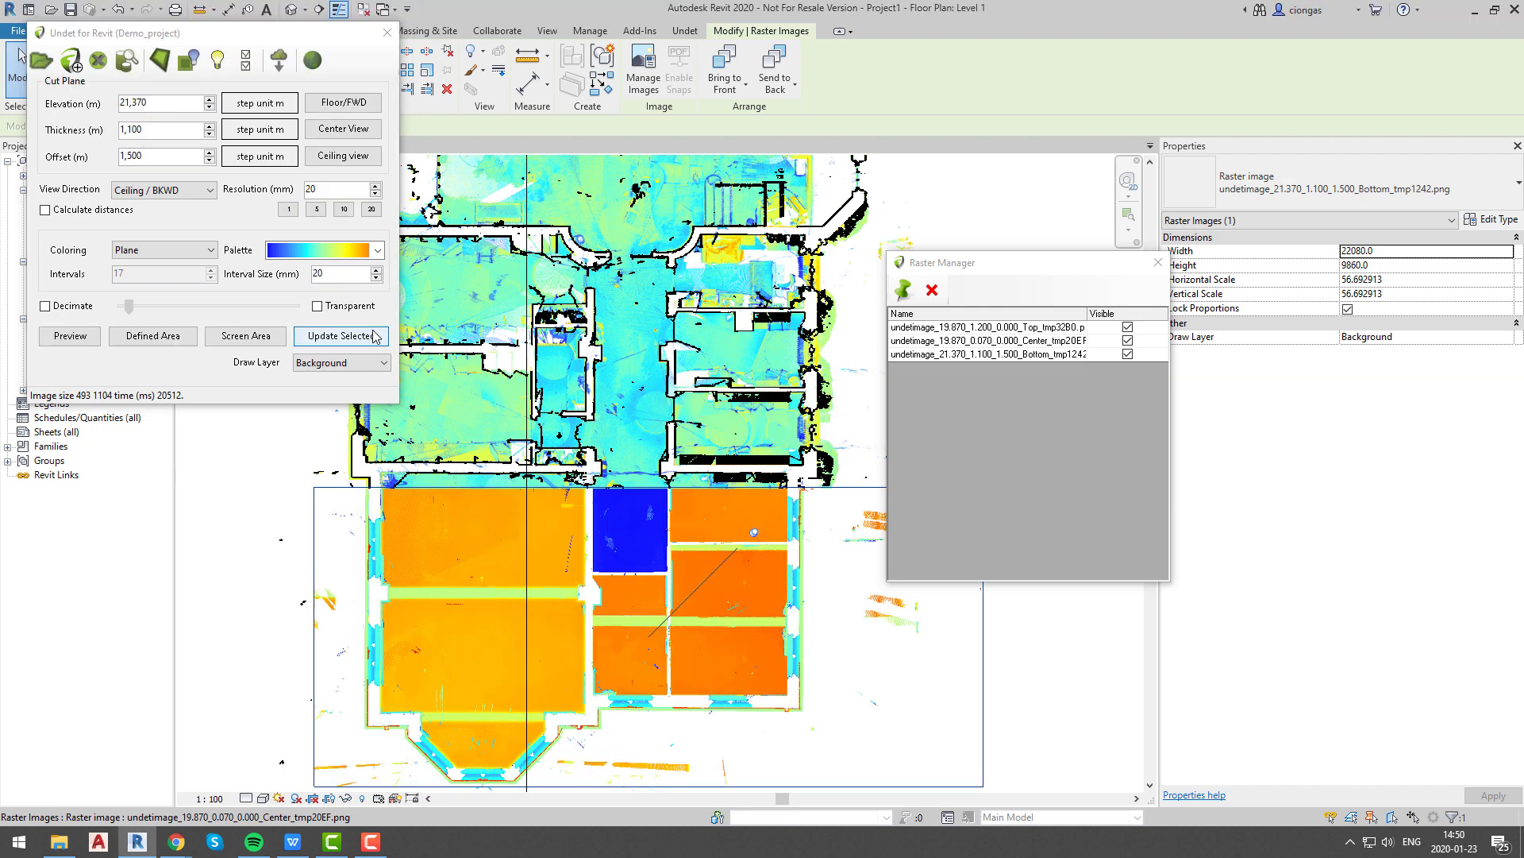
scroll(790, 544, up, 5)
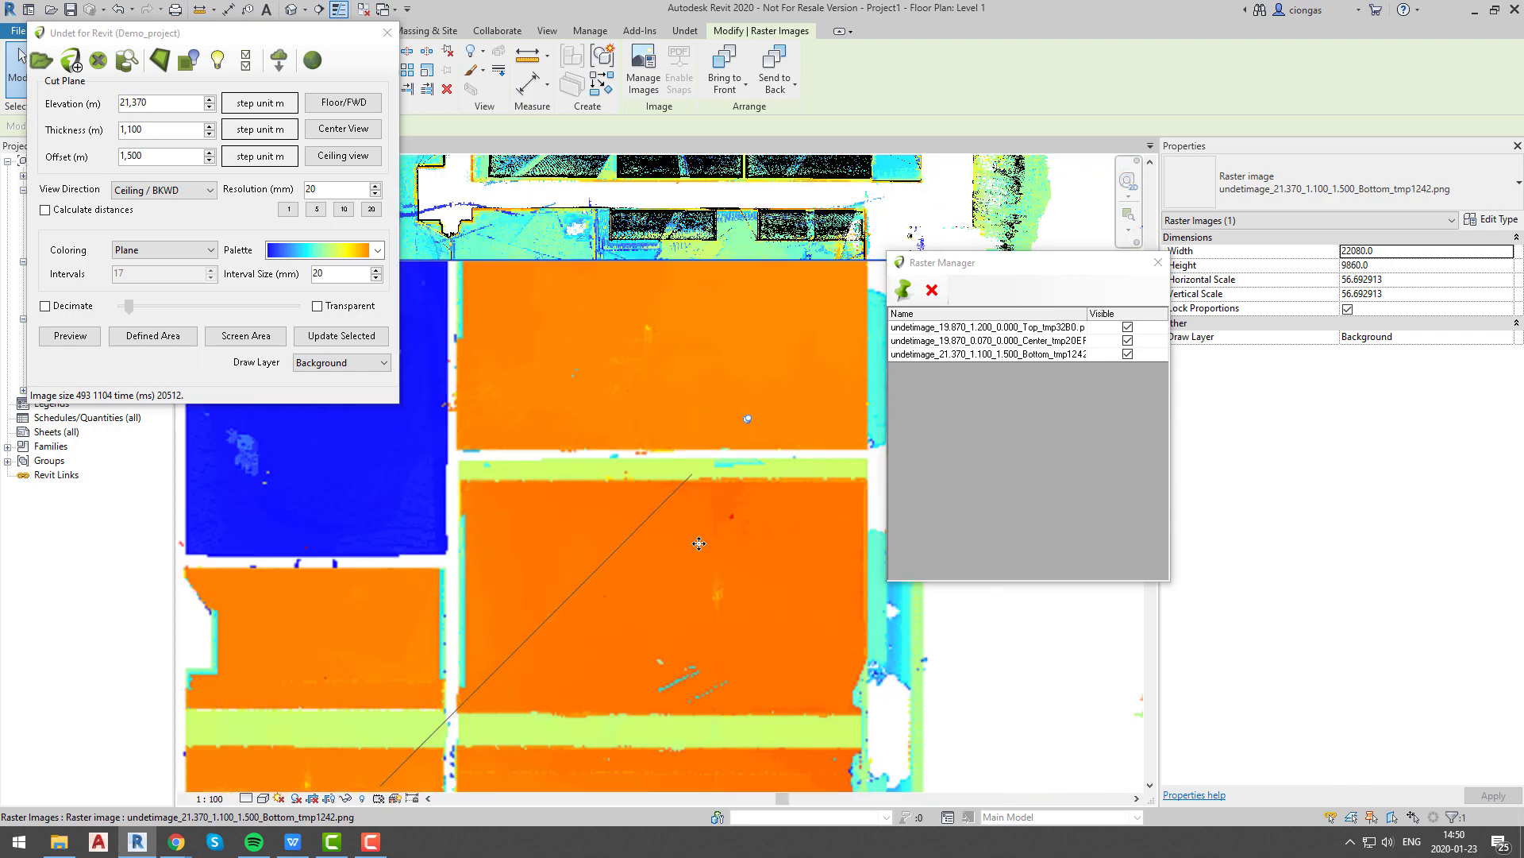
scroll(790, 544, down, 2)
- Close Raster Manager and send the Center slice image to the back
click(1157, 262)
scroll(985, 381, down, 2)
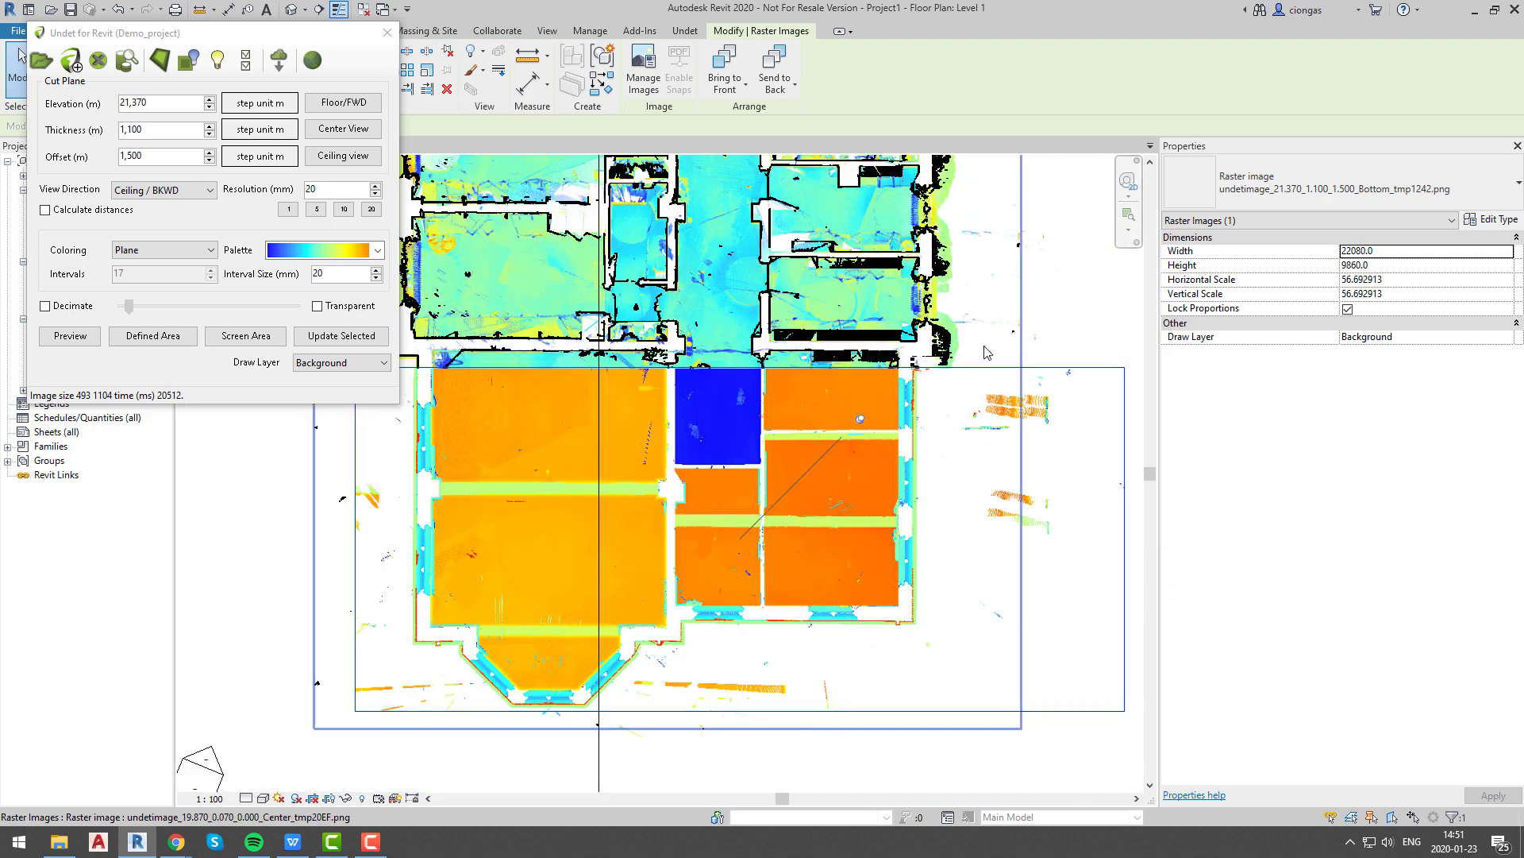
click(1023, 337)
click(795, 85)
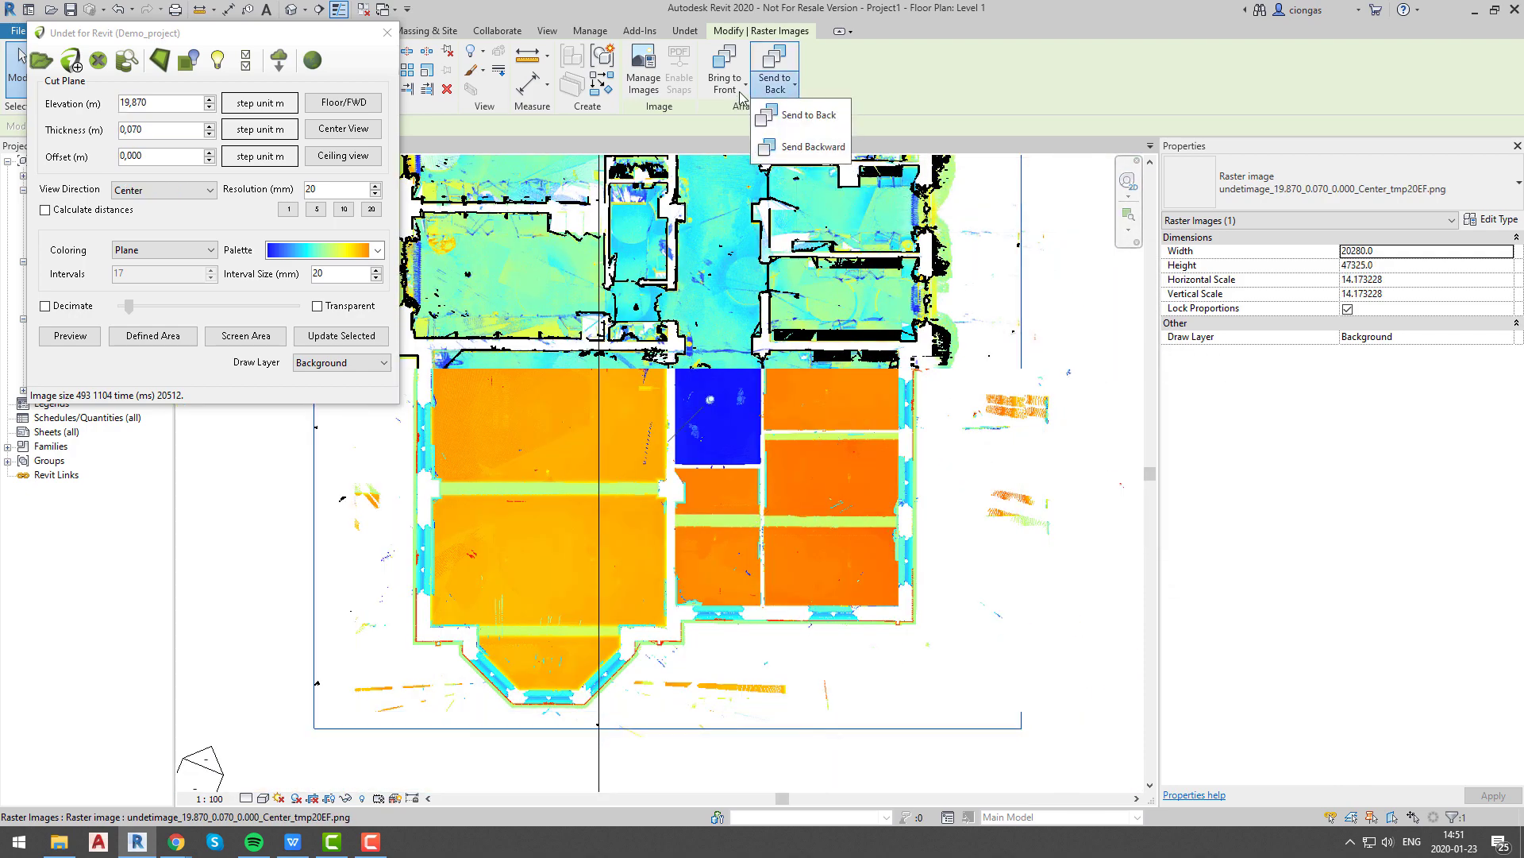
click(802, 115)
click(746, 85)
- Finish sending the Center image back, then place four elevation markers around the building
click(794, 84)
click(806, 116)
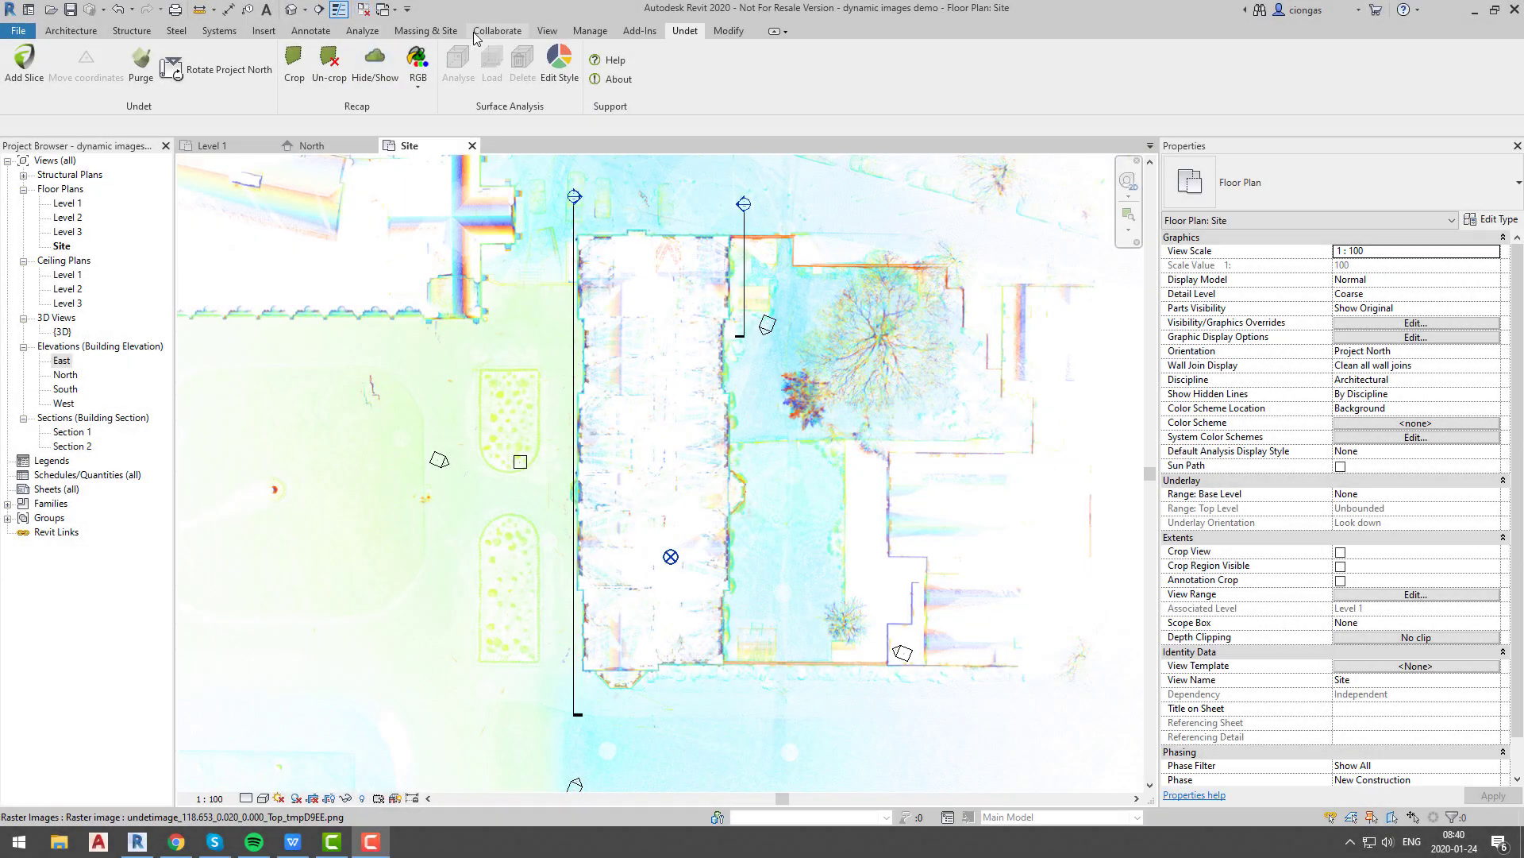
click(547, 30)
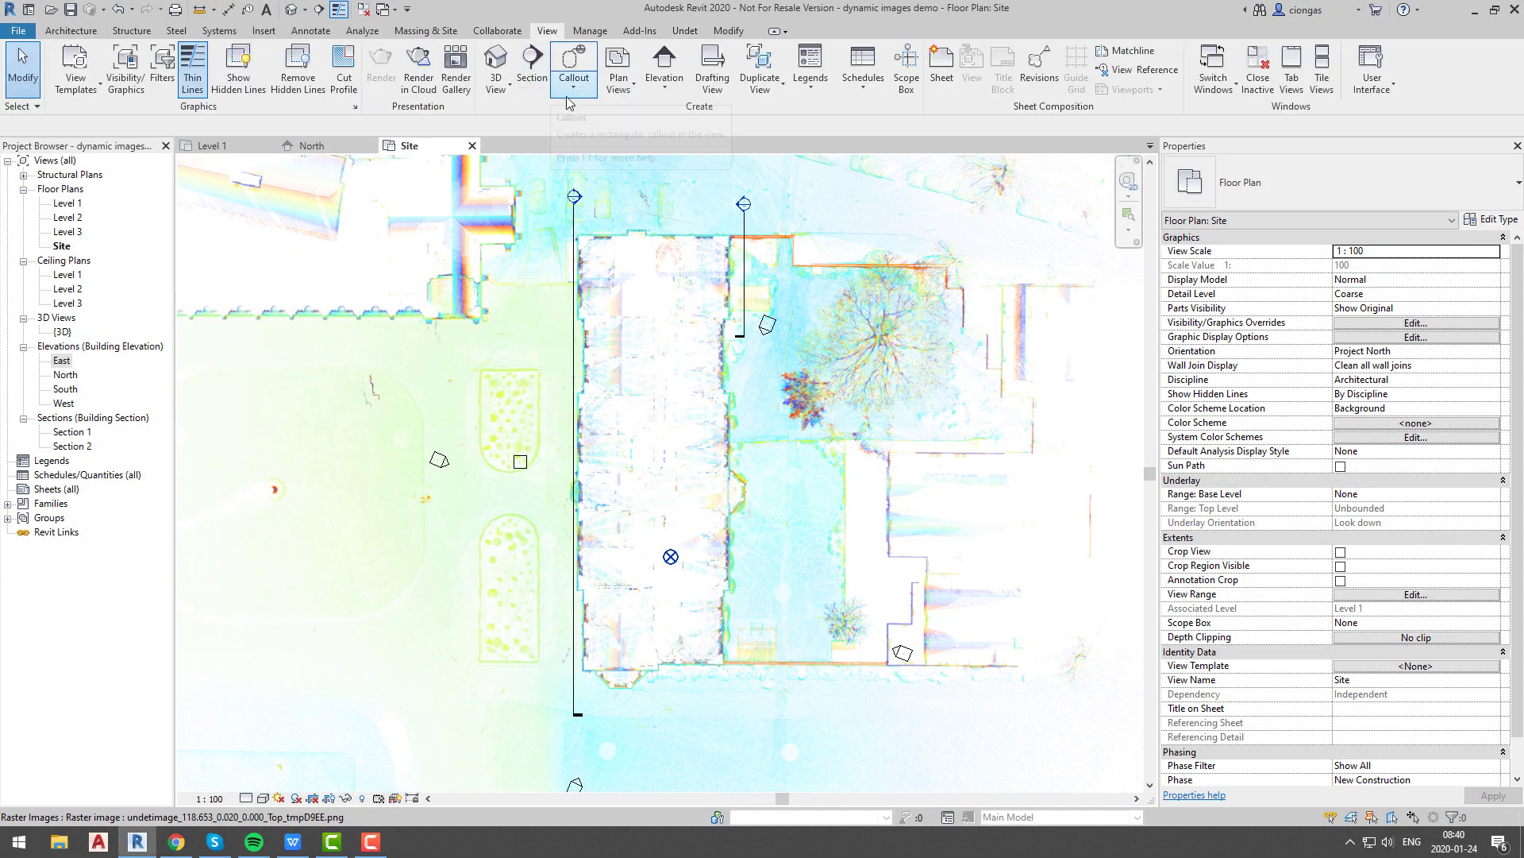
click(584, 65)
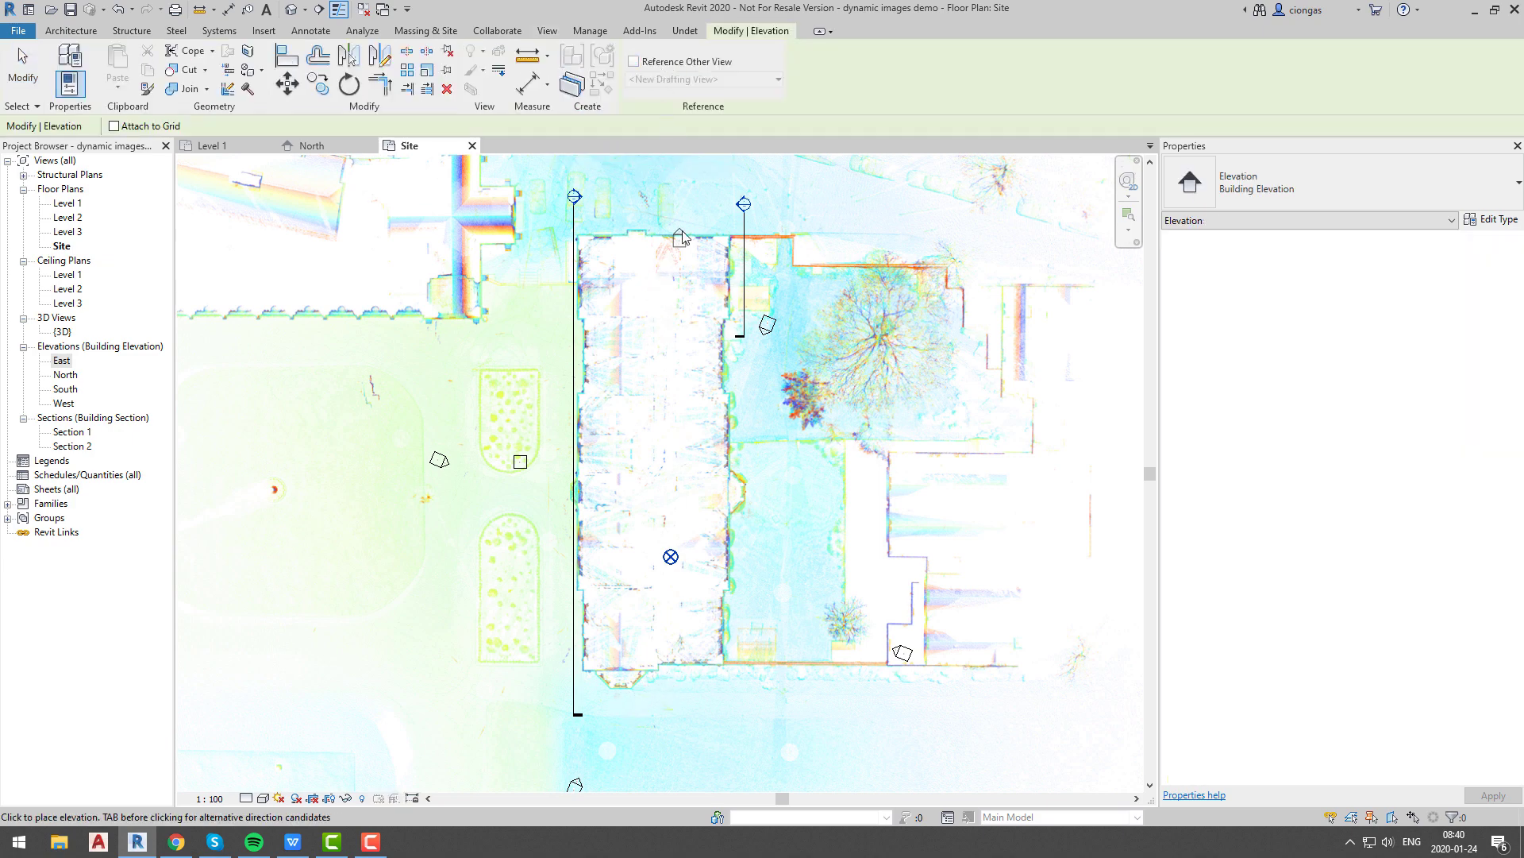
click(667, 206)
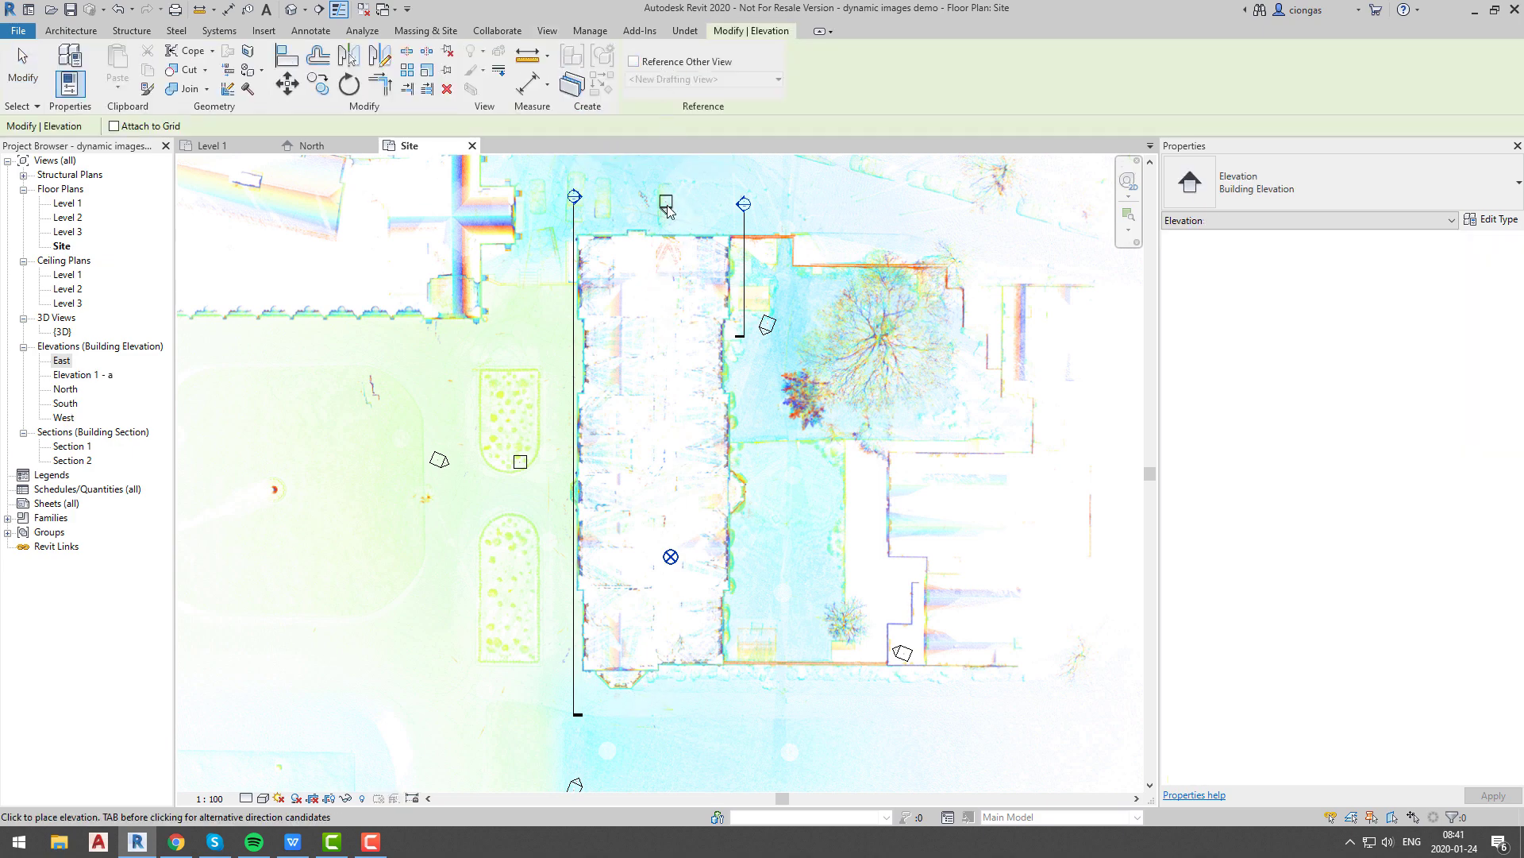
click(767, 445)
click(546, 447)
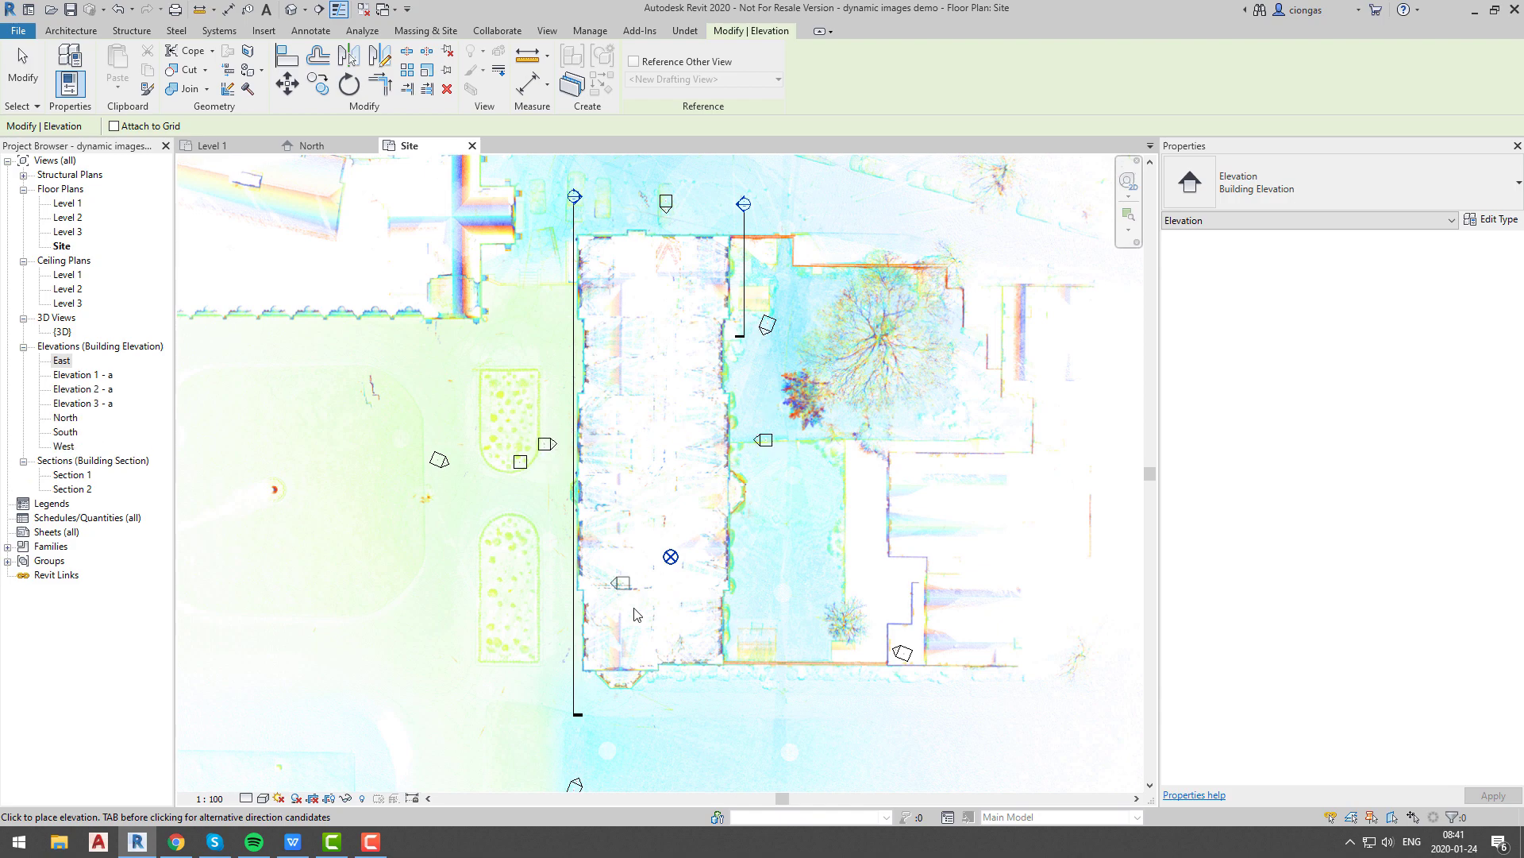
click(652, 711)
key(Escape)
key(Escape)
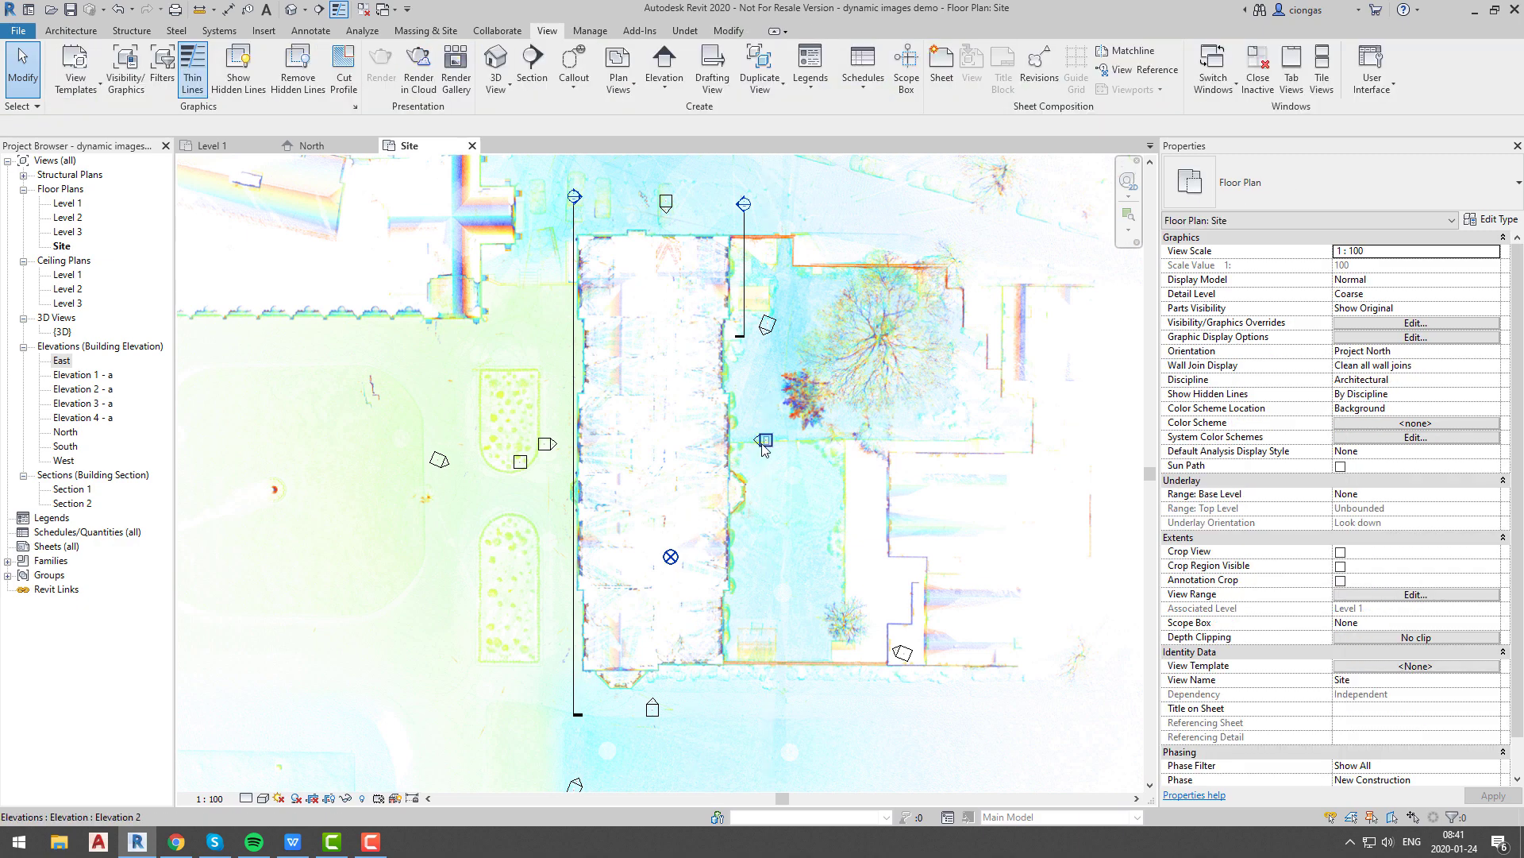
- Select the Elevation 2 - a marker and open its elevation view
click(763, 444)
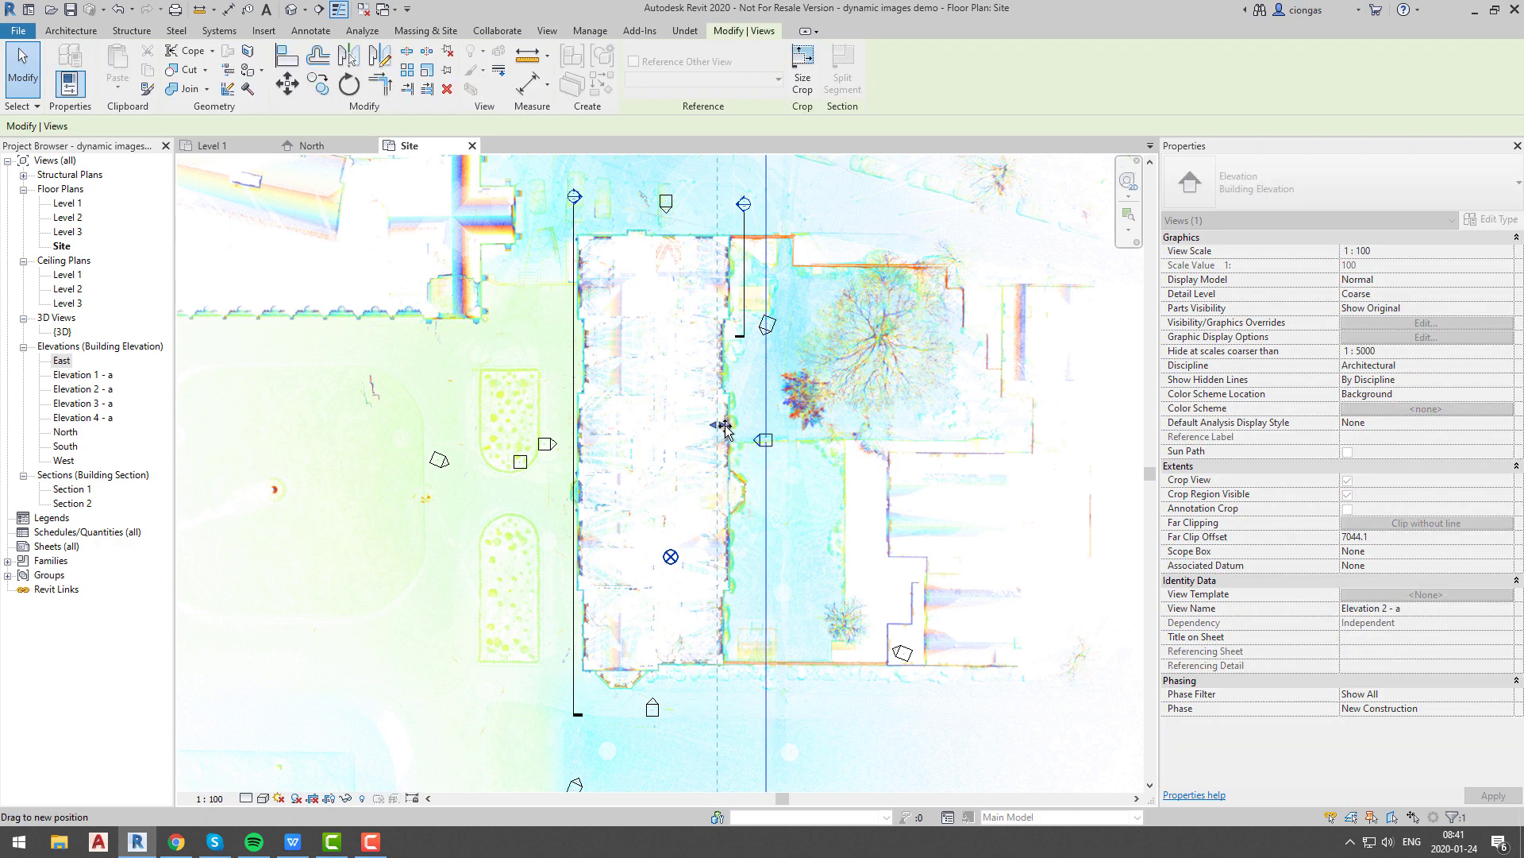
right_click(772, 446)
key(Escape)
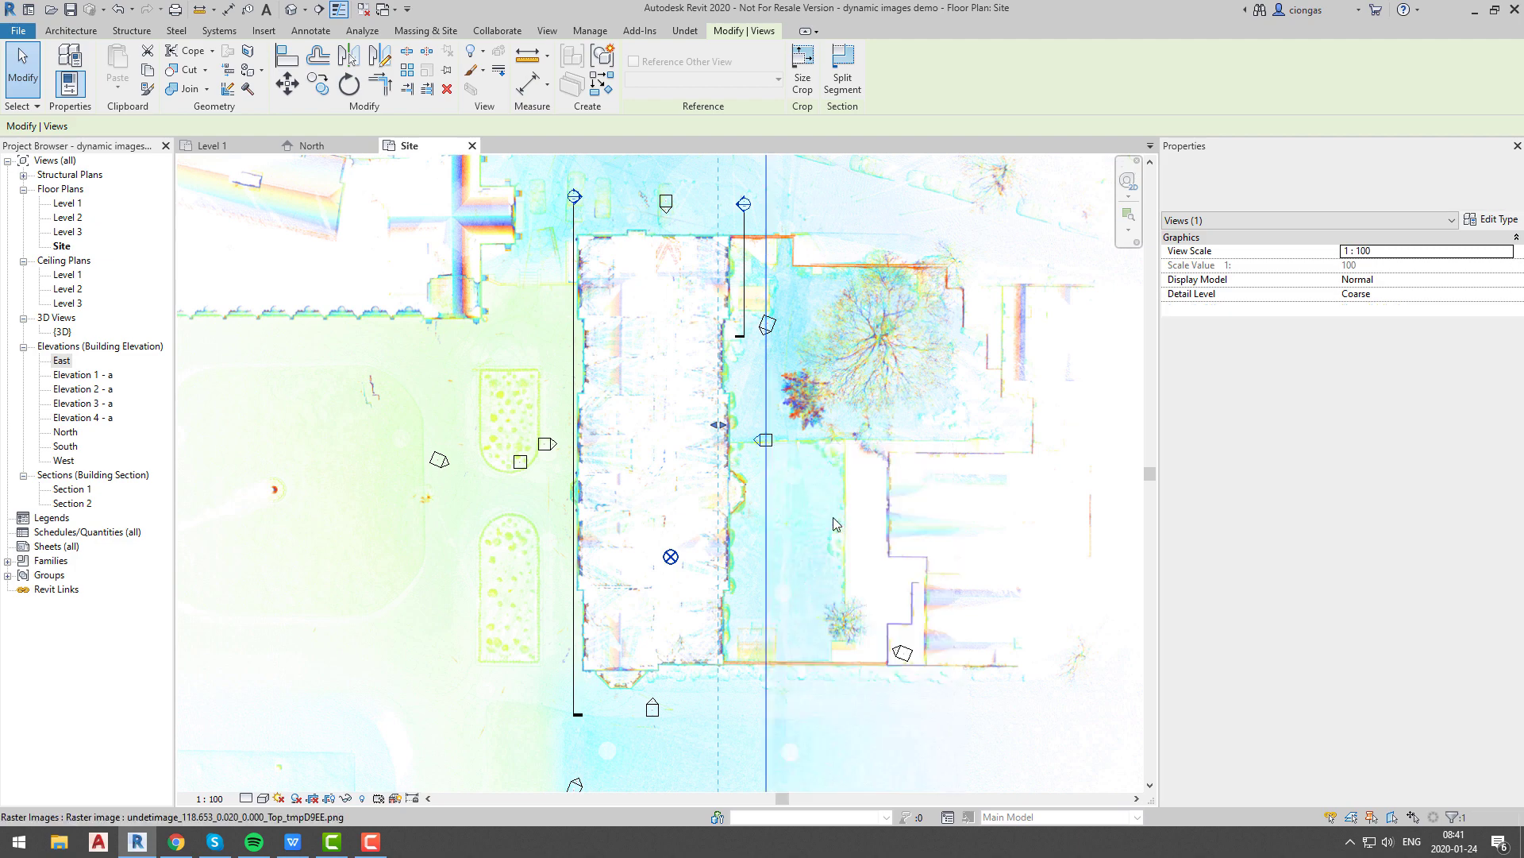
double_click(761, 442)
scroll(705, 468, up, 3)
scroll(704, 469, down, 1)
right_click(660, 342)
click(717, 233)
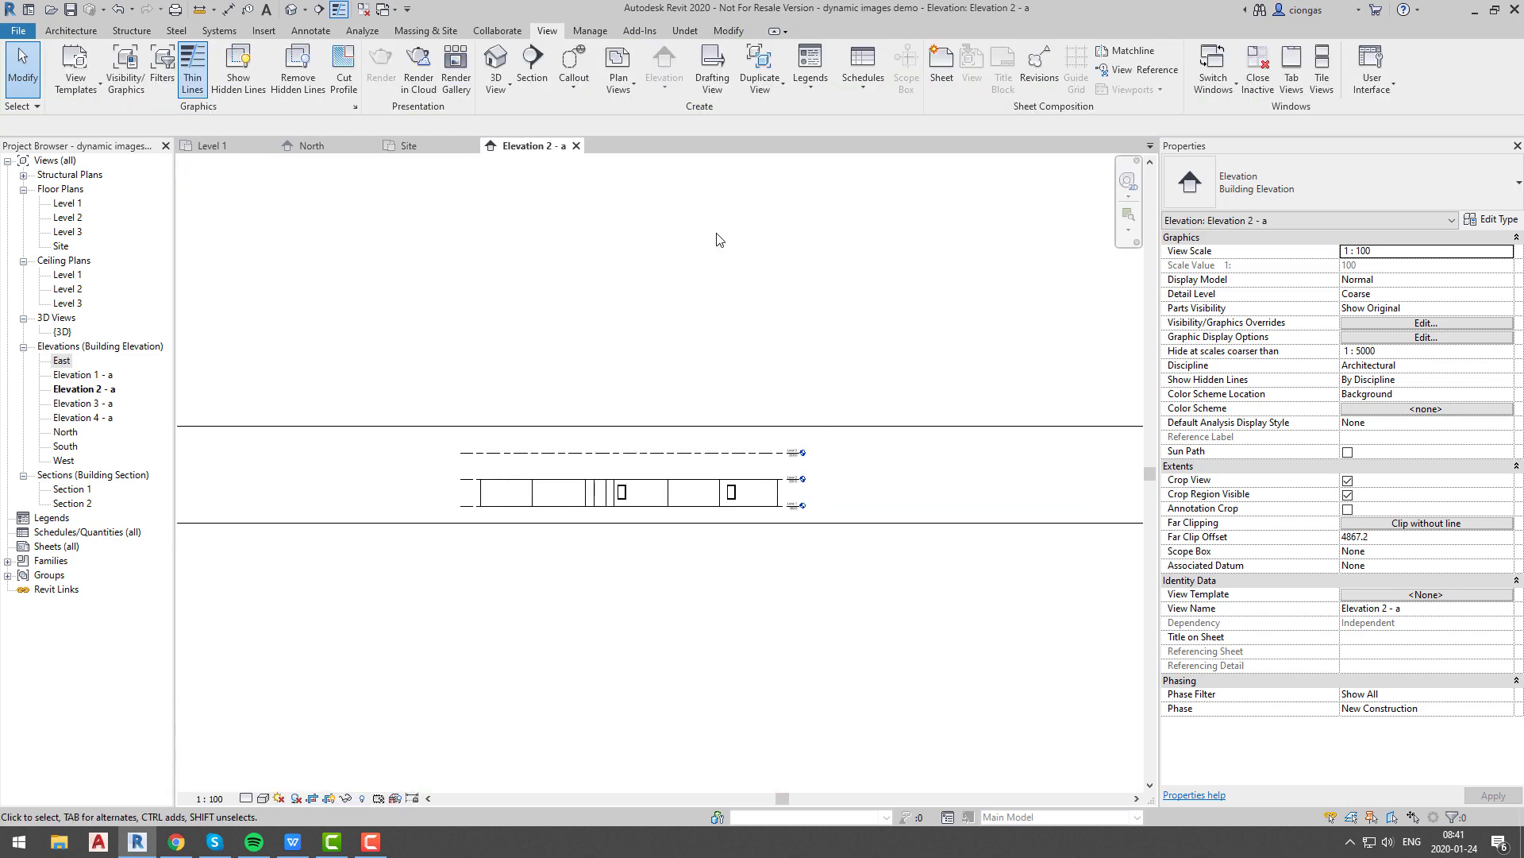
- Open the Undet slice settings and preview a slice image of the elevation
click(683, 31)
click(7, 63)
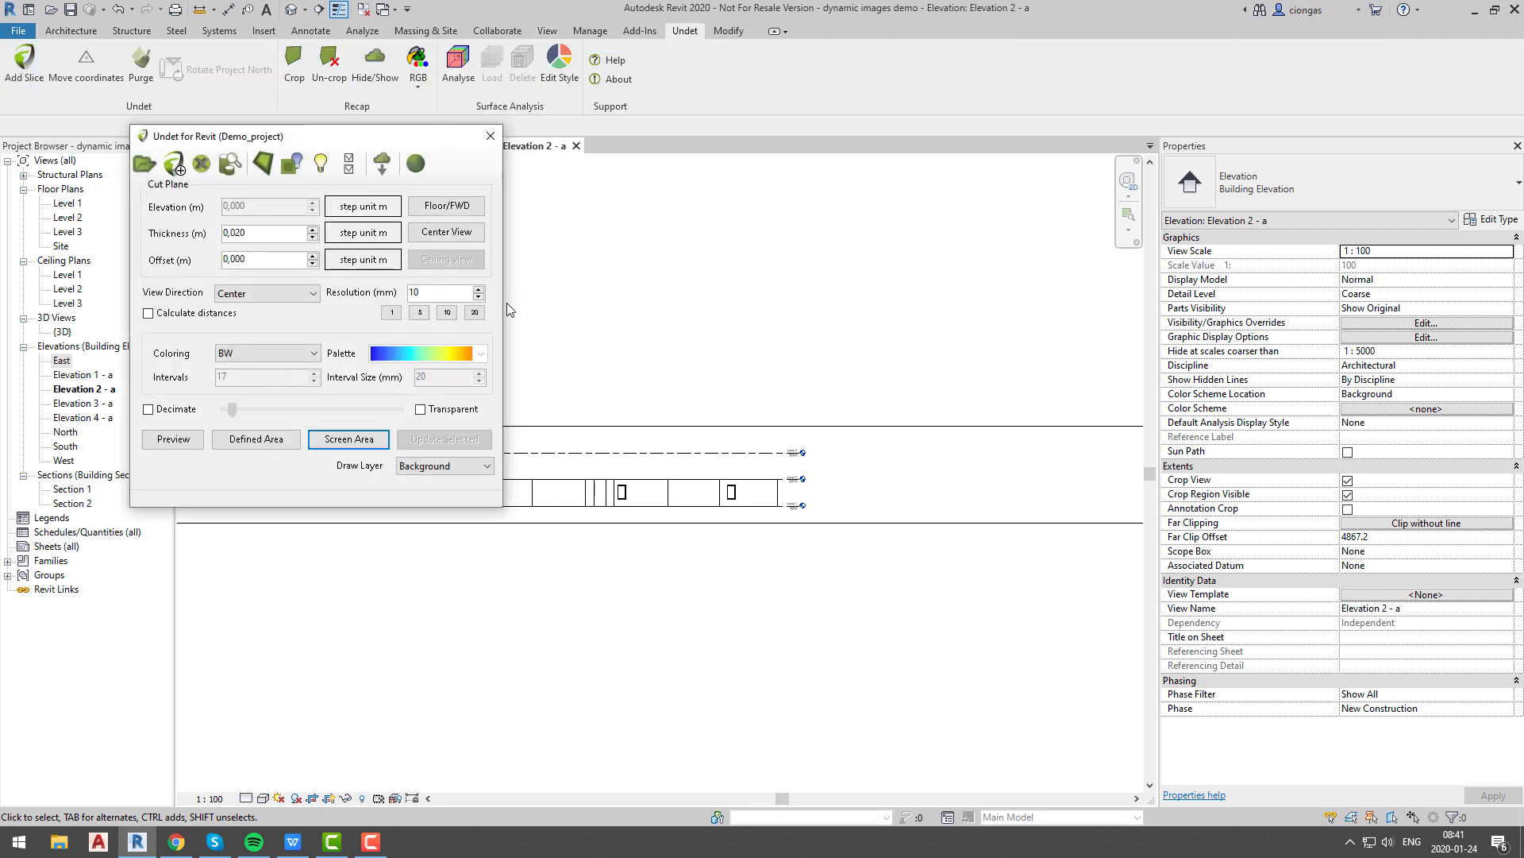
click(184, 440)
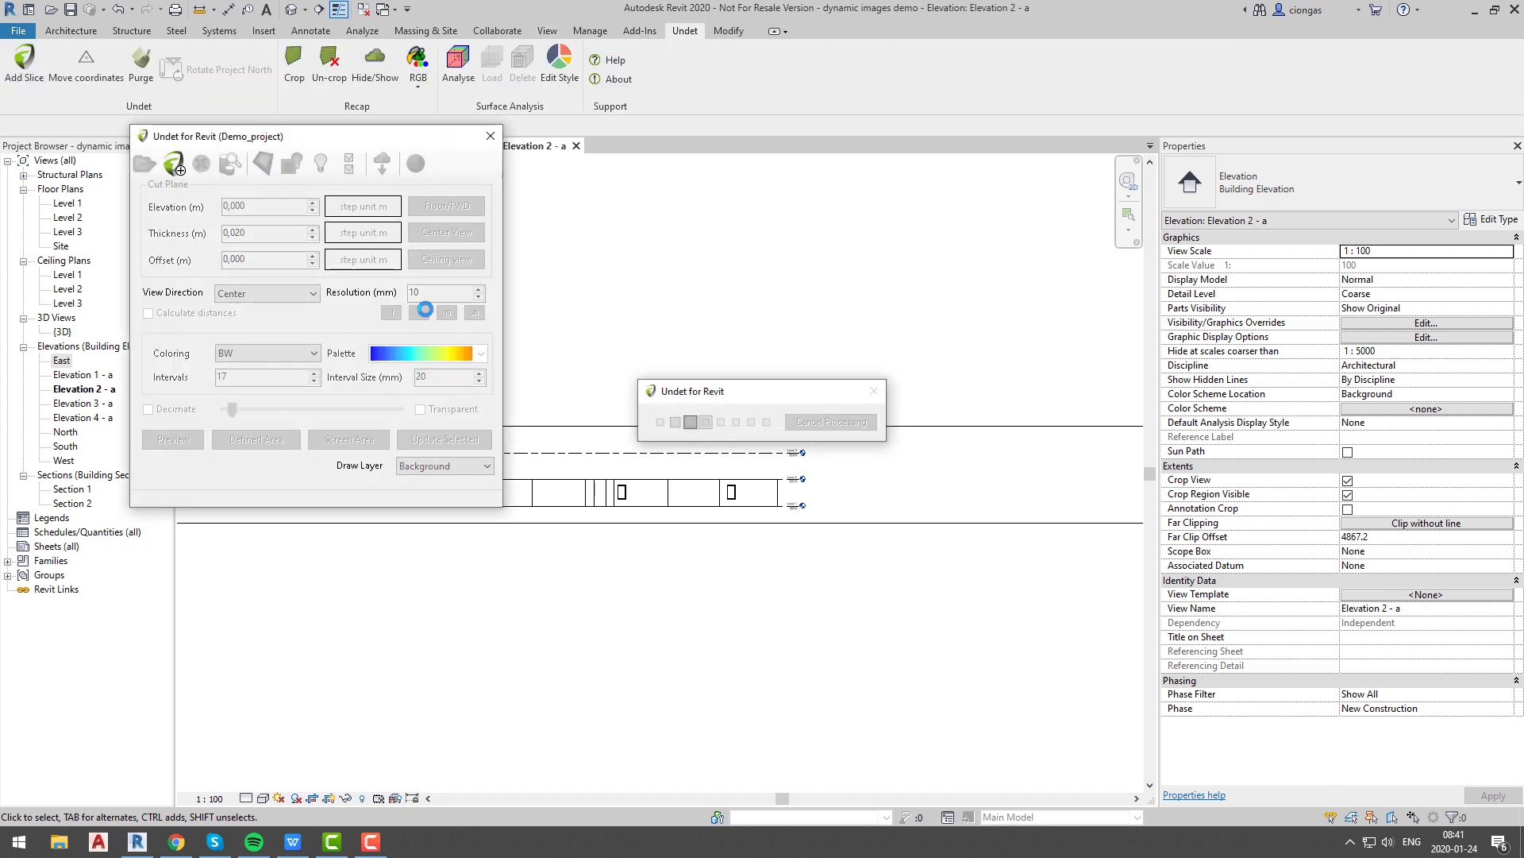
middle_drag(701, 470, 719, 599)
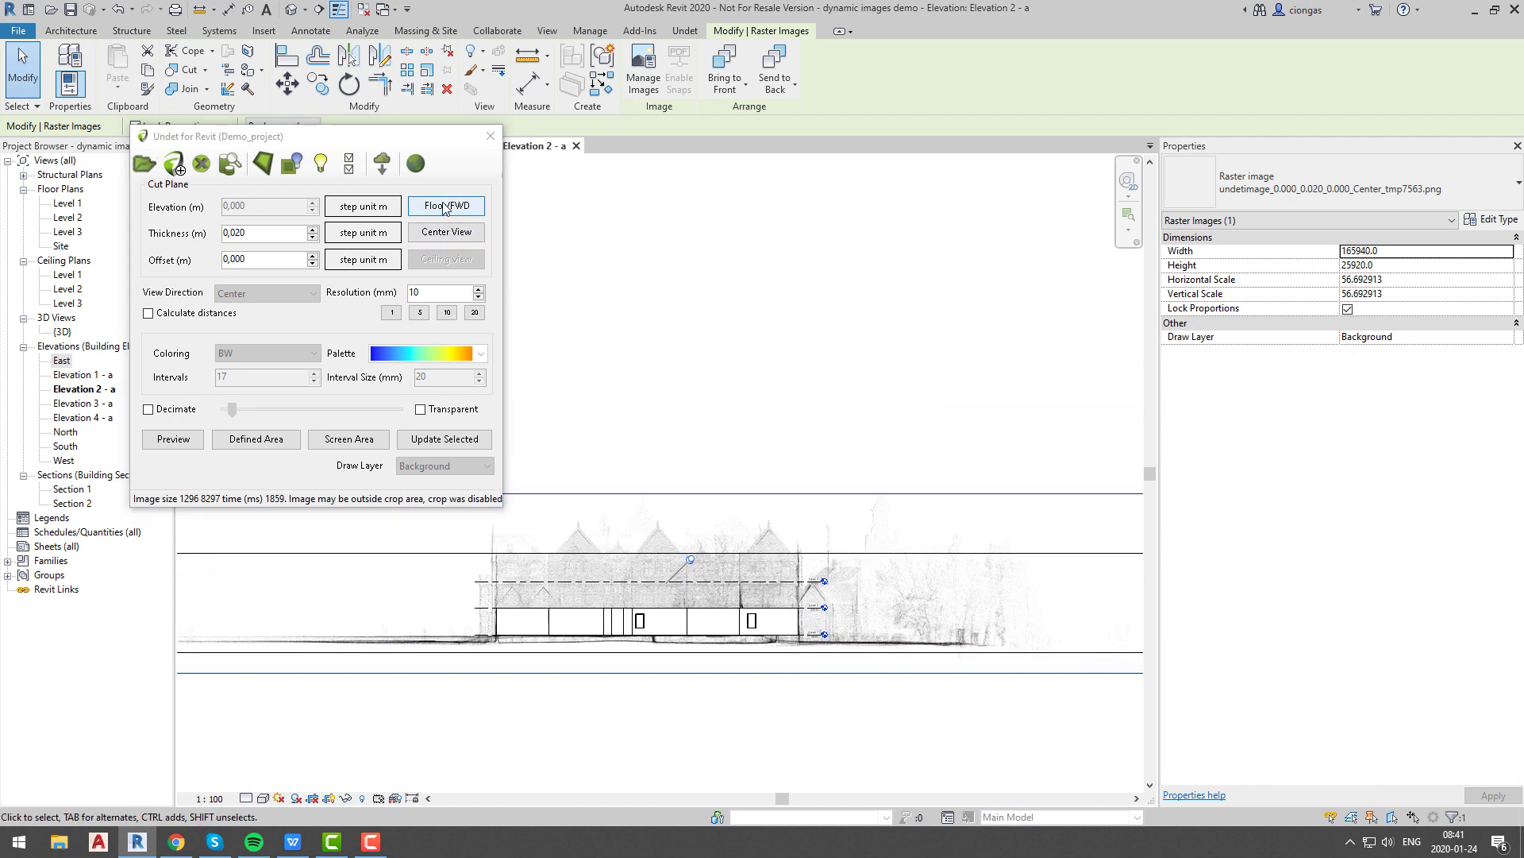
- Create a Plane-coloured, Floor / FWD facade image over a dragged region
click(315, 355)
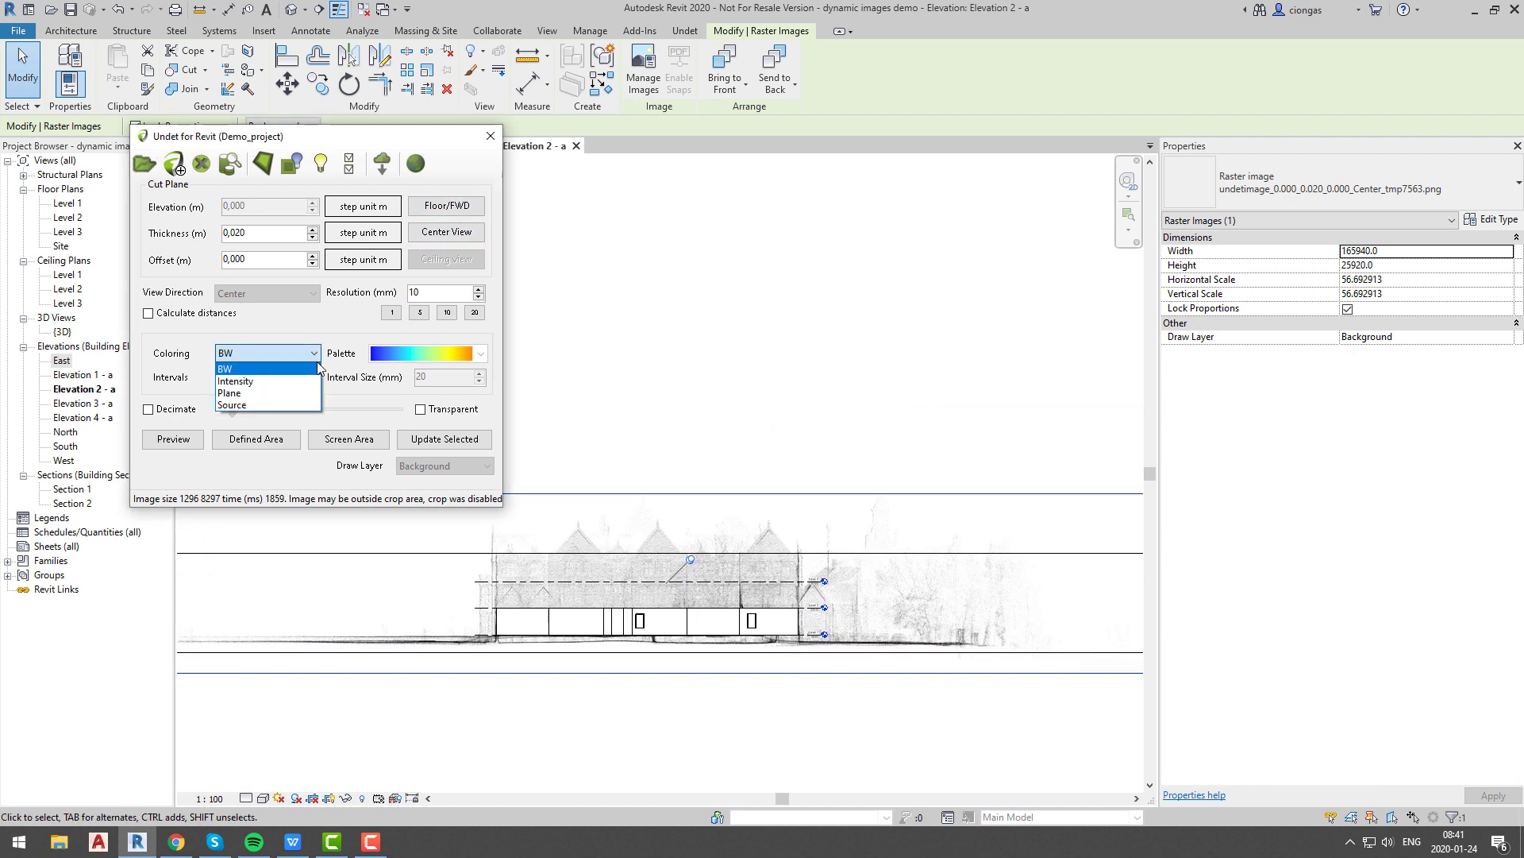
click(273, 382)
click(435, 211)
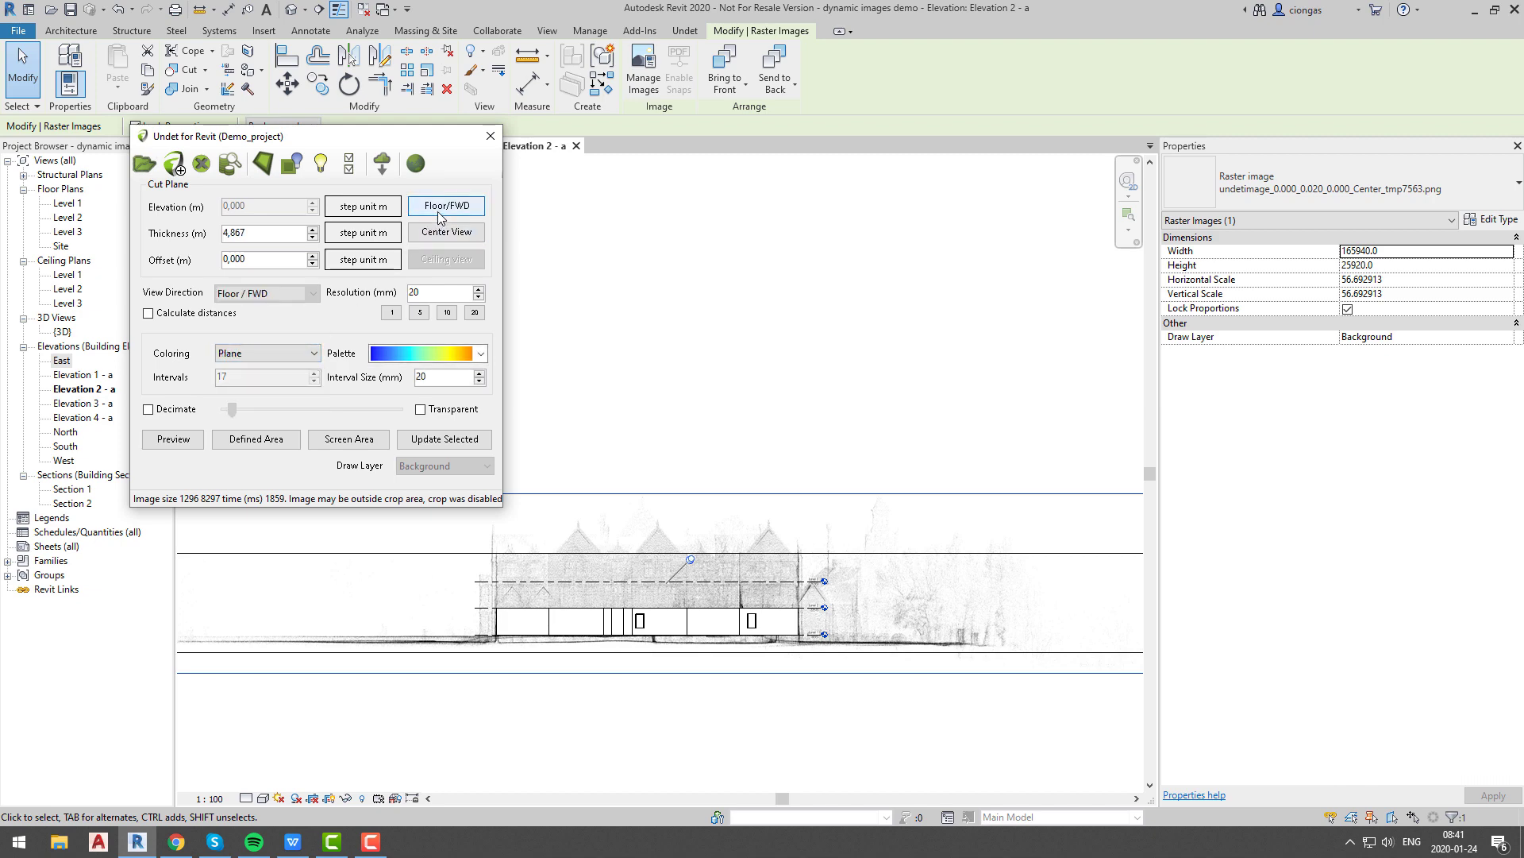
click(255, 439)
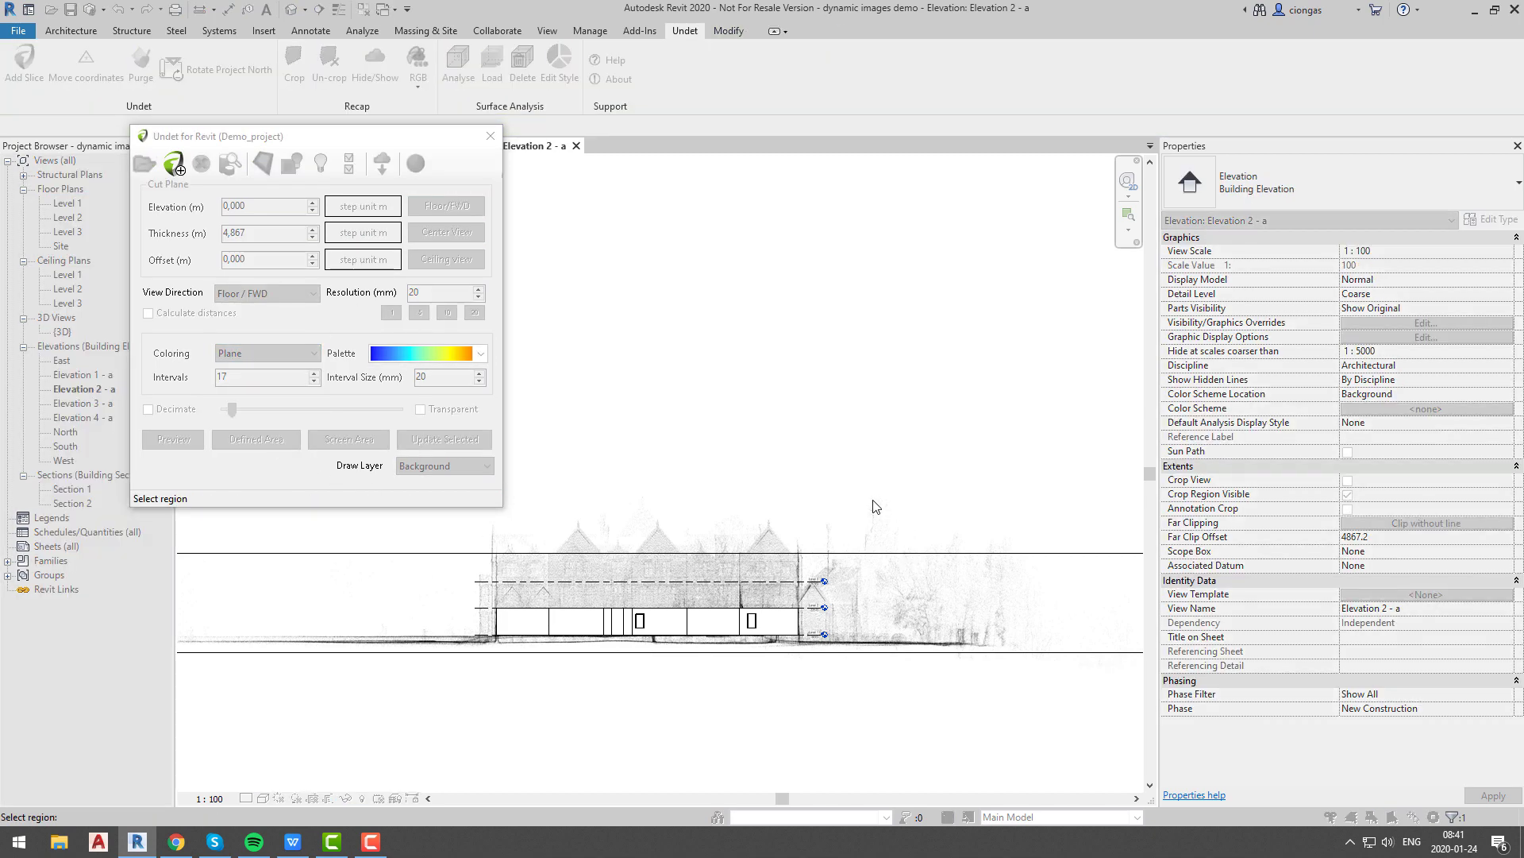
drag(837, 498, 466, 683)
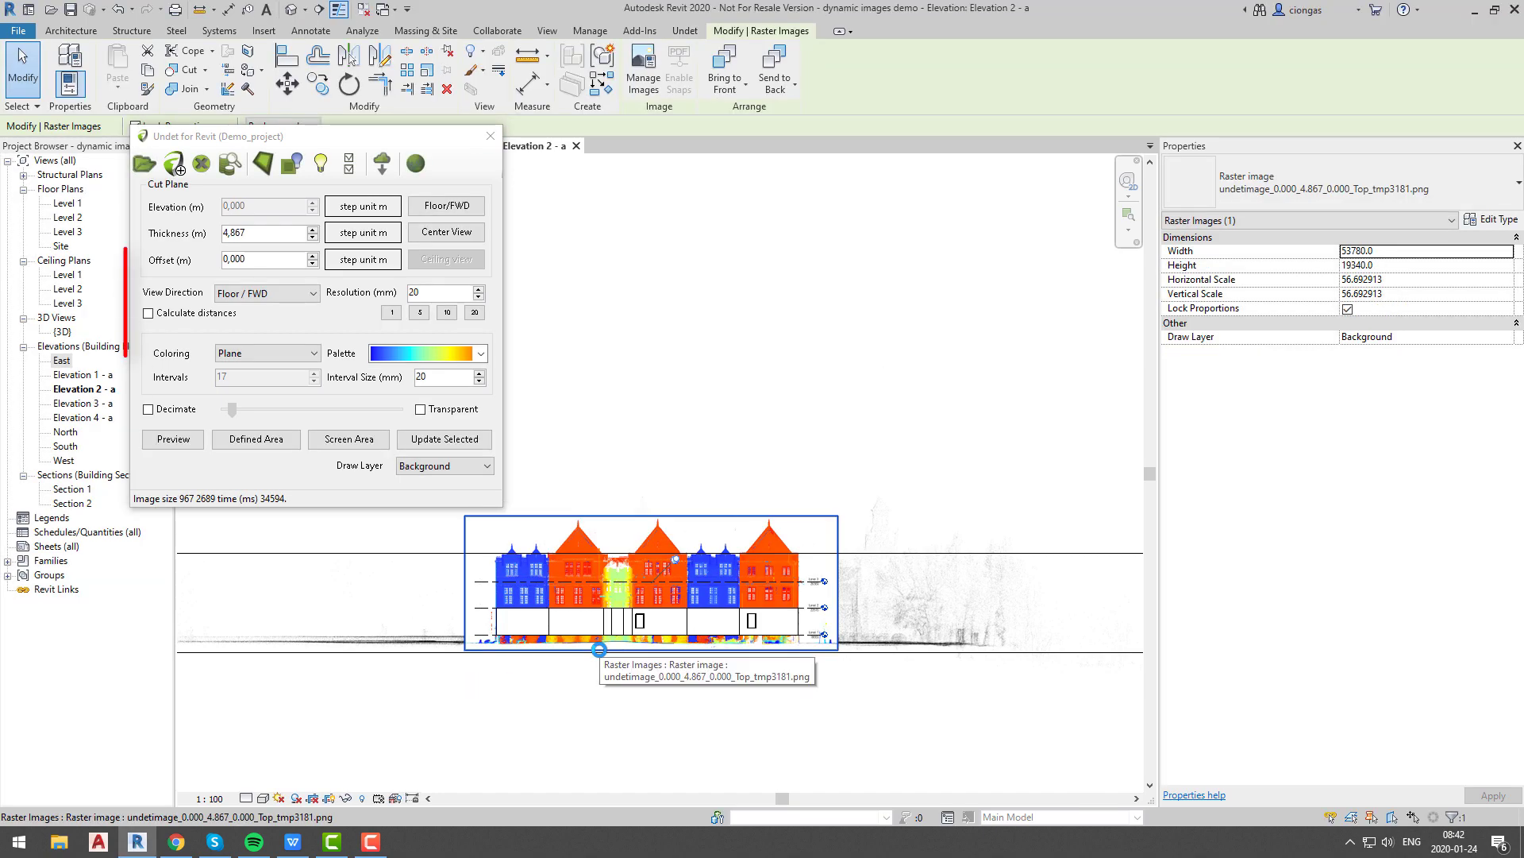
- Include the Basement, First, Ground and Second floor scan groups in Data Classes
key(Escape)
scroll(642, 625, up, 7)
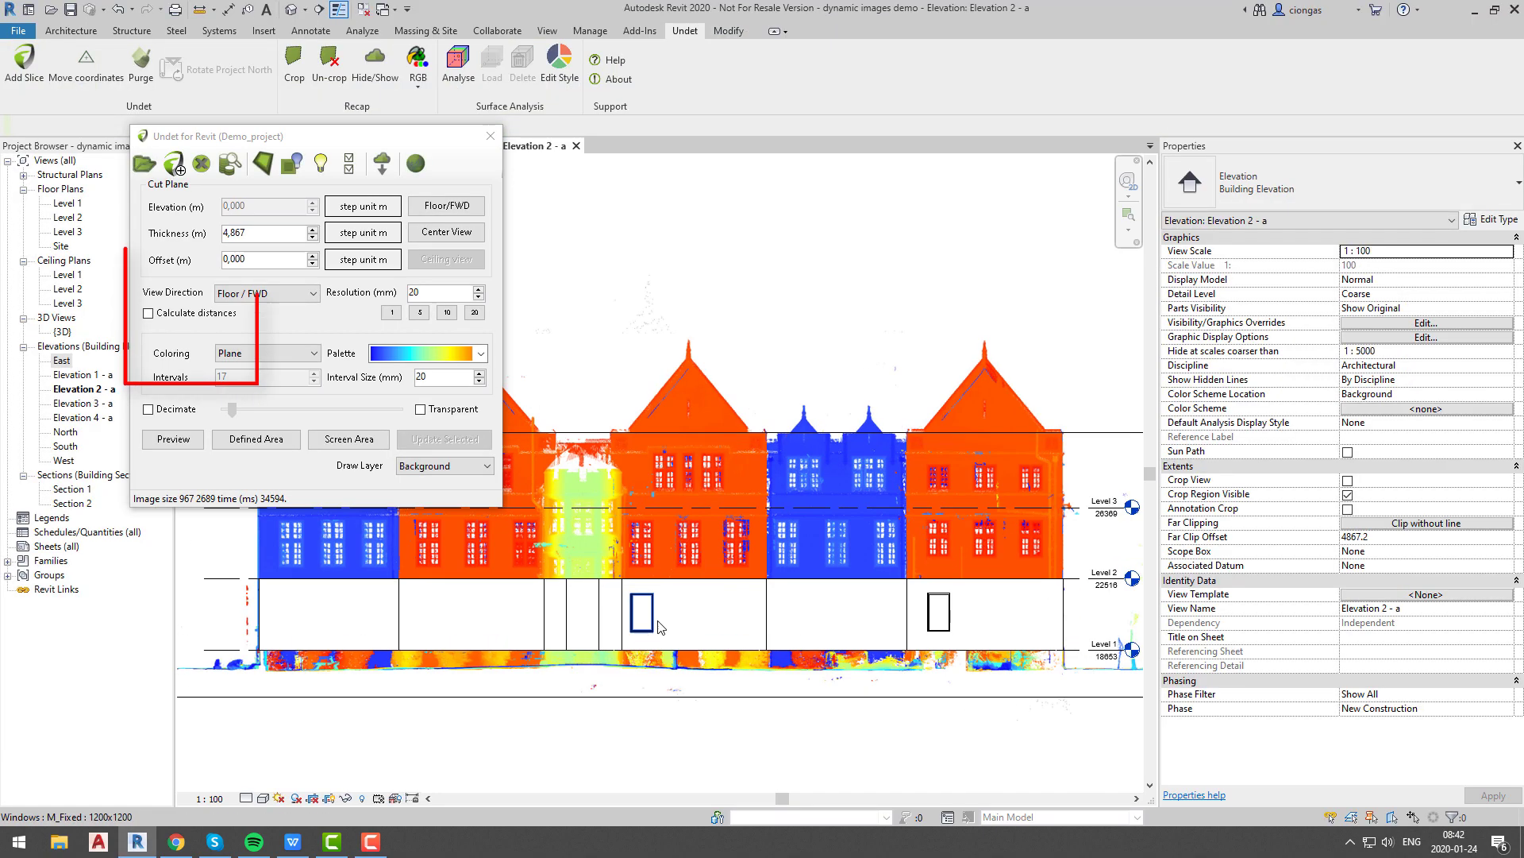
scroll(721, 537, down, 3)
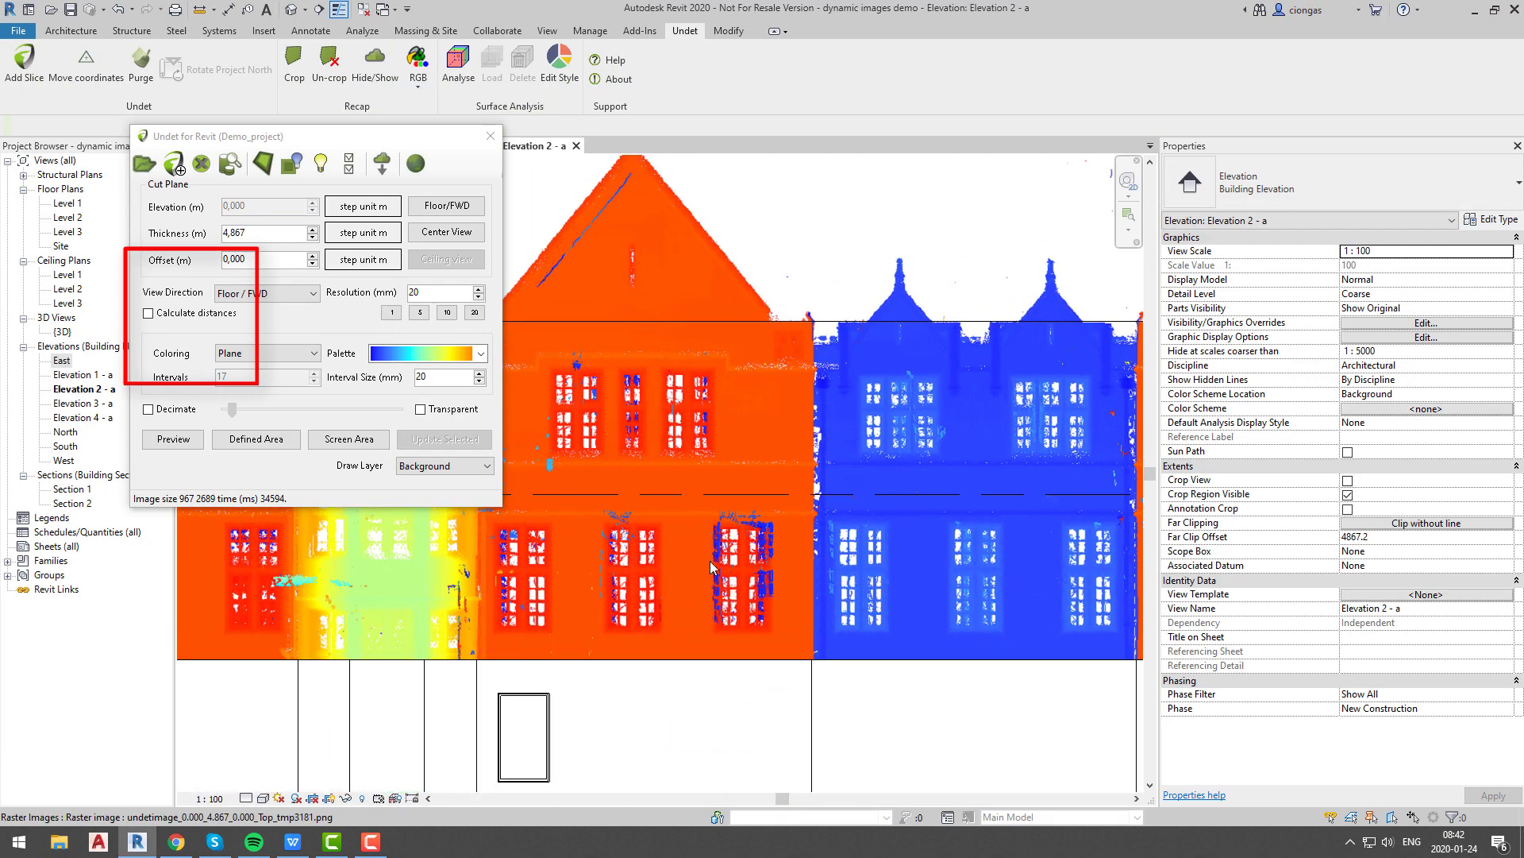
click(349, 164)
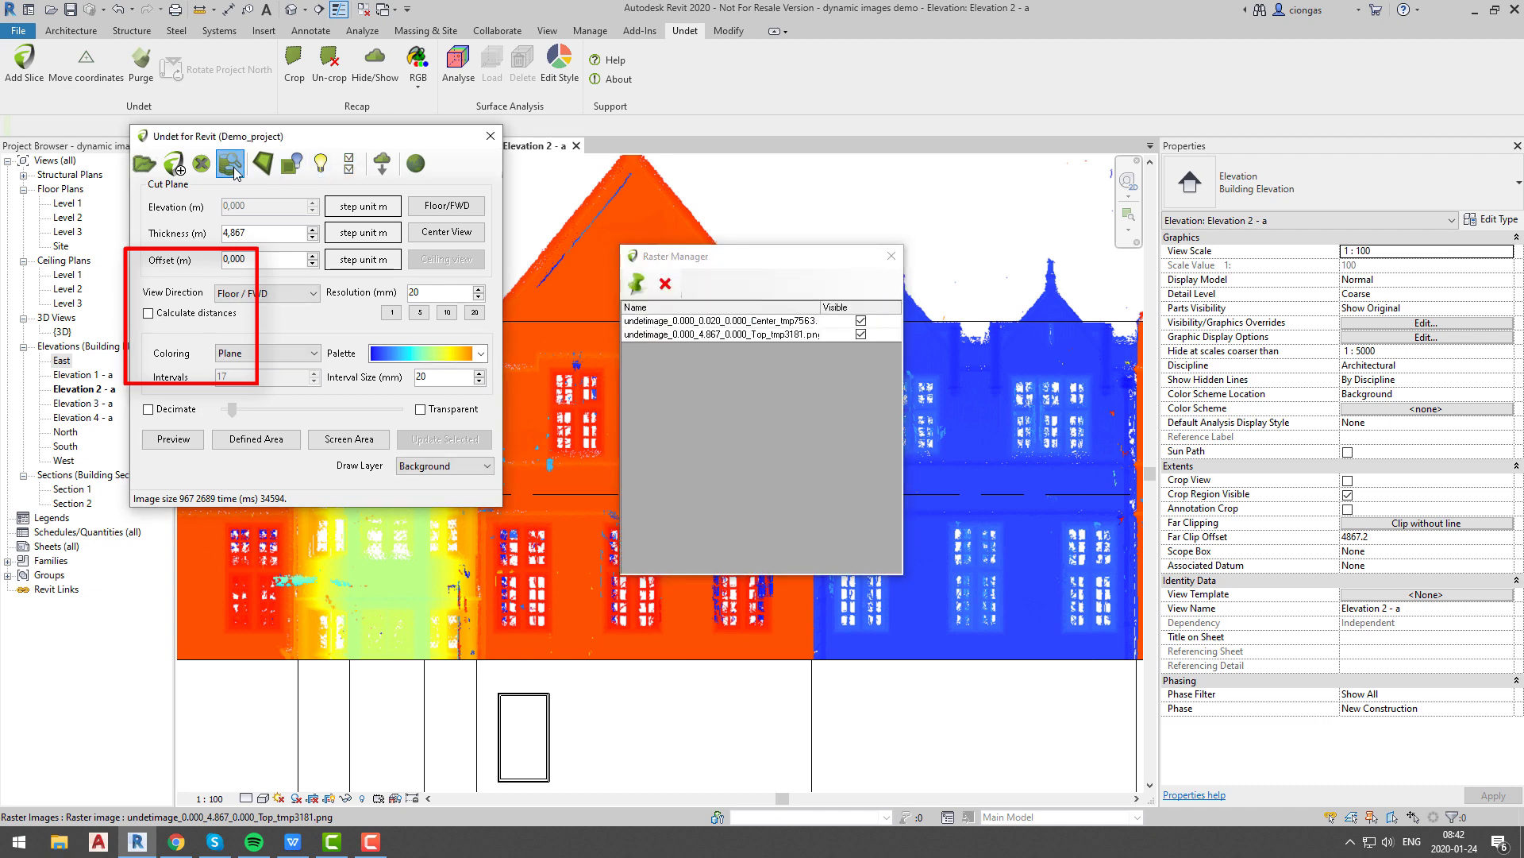
click(574, 223)
click(574, 255)
click(574, 271)
click(574, 287)
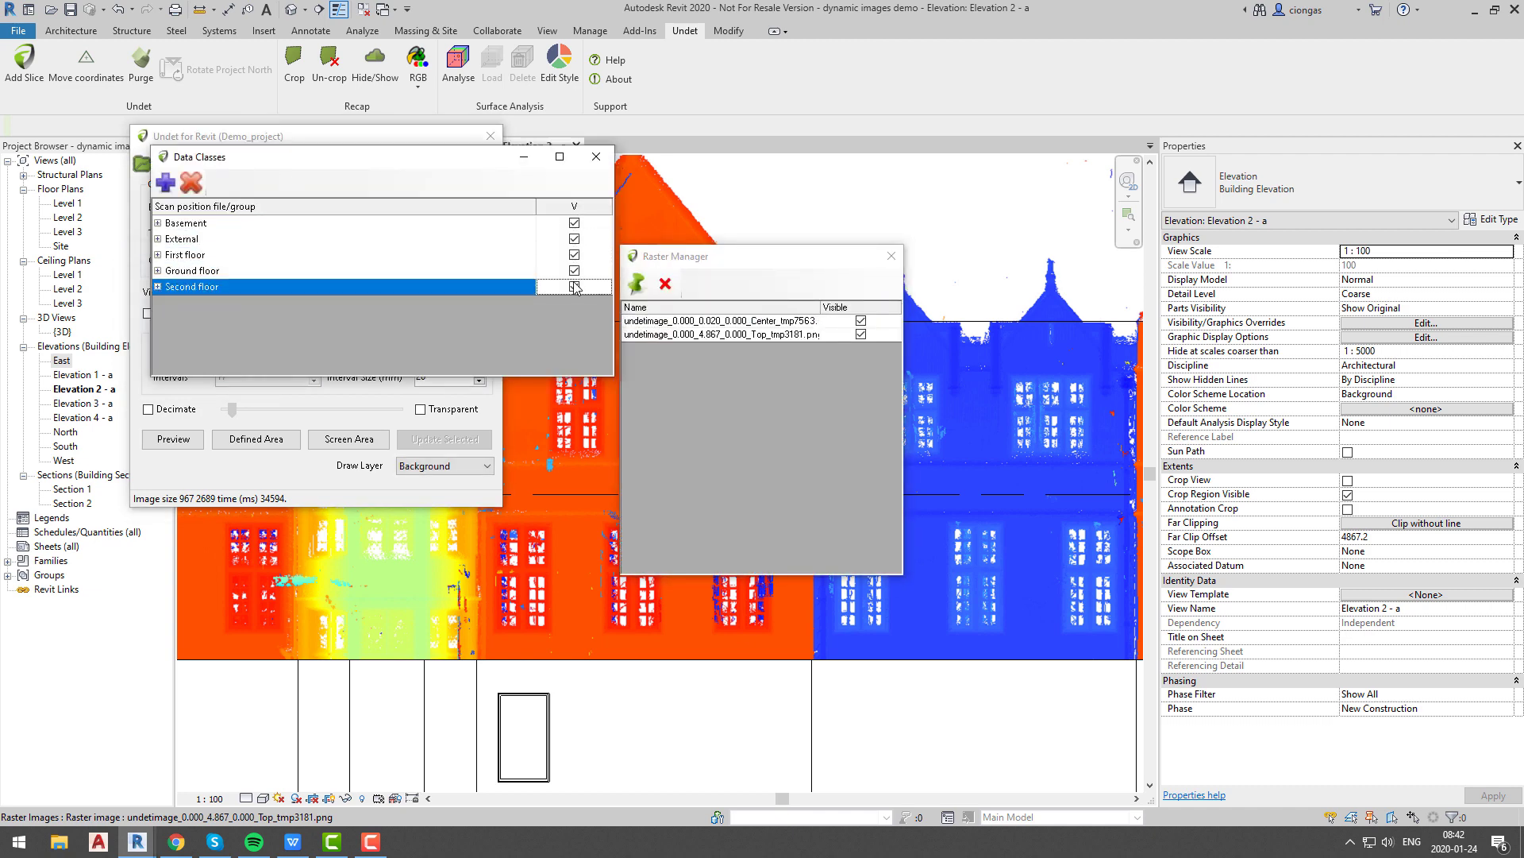
click(595, 156)
- Create a Source-coloured, Floor / FWD detail image around a single window
click(268, 354)
click(238, 390)
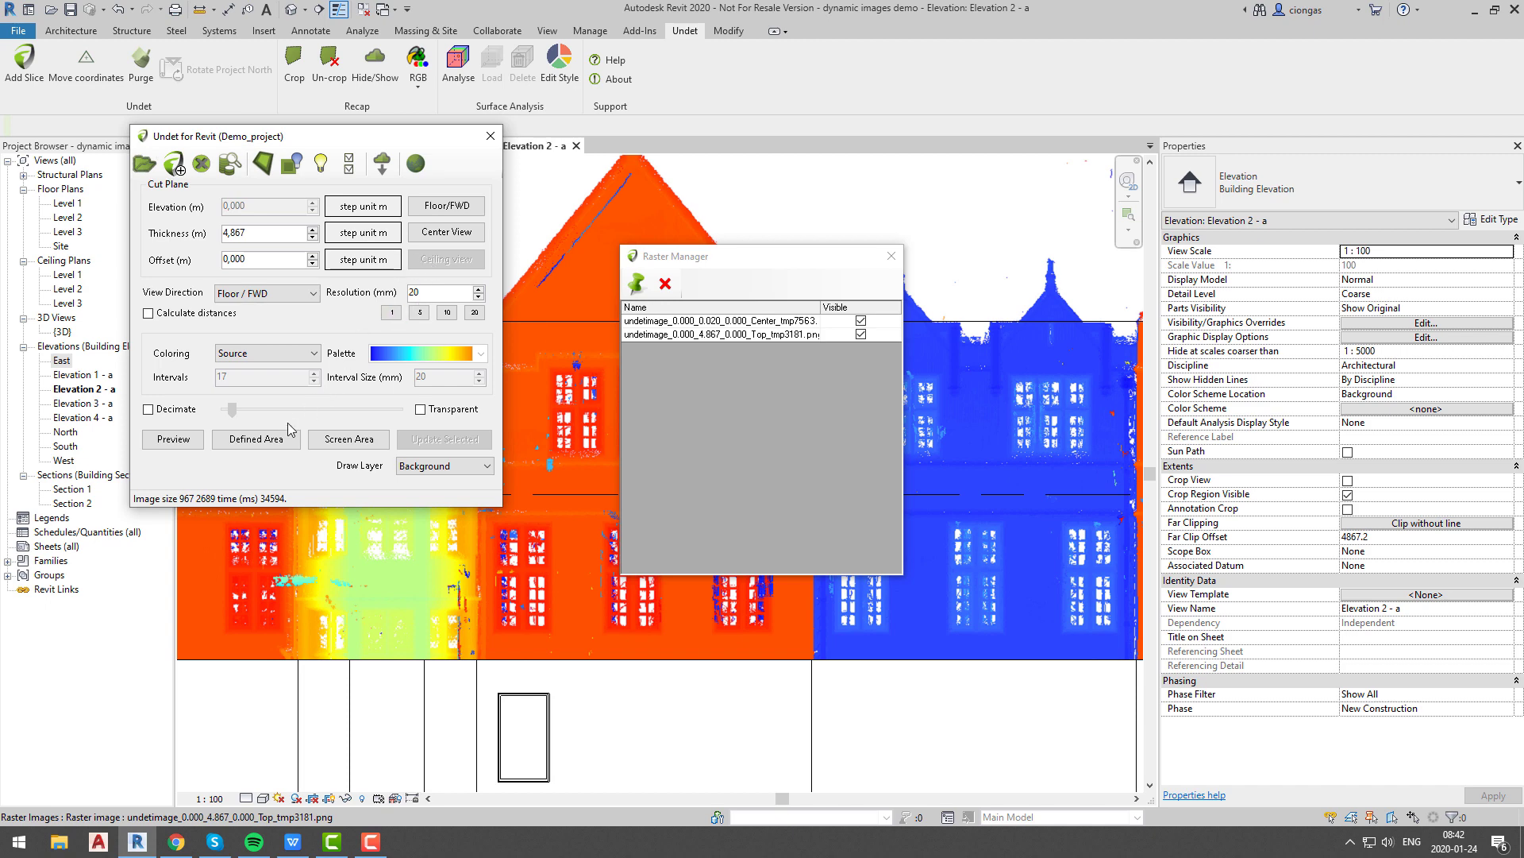
click(427, 205)
click(241, 436)
middle_drag(774, 620, 338, 648)
drag(601, 682, 602, 673)
click(267, 353)
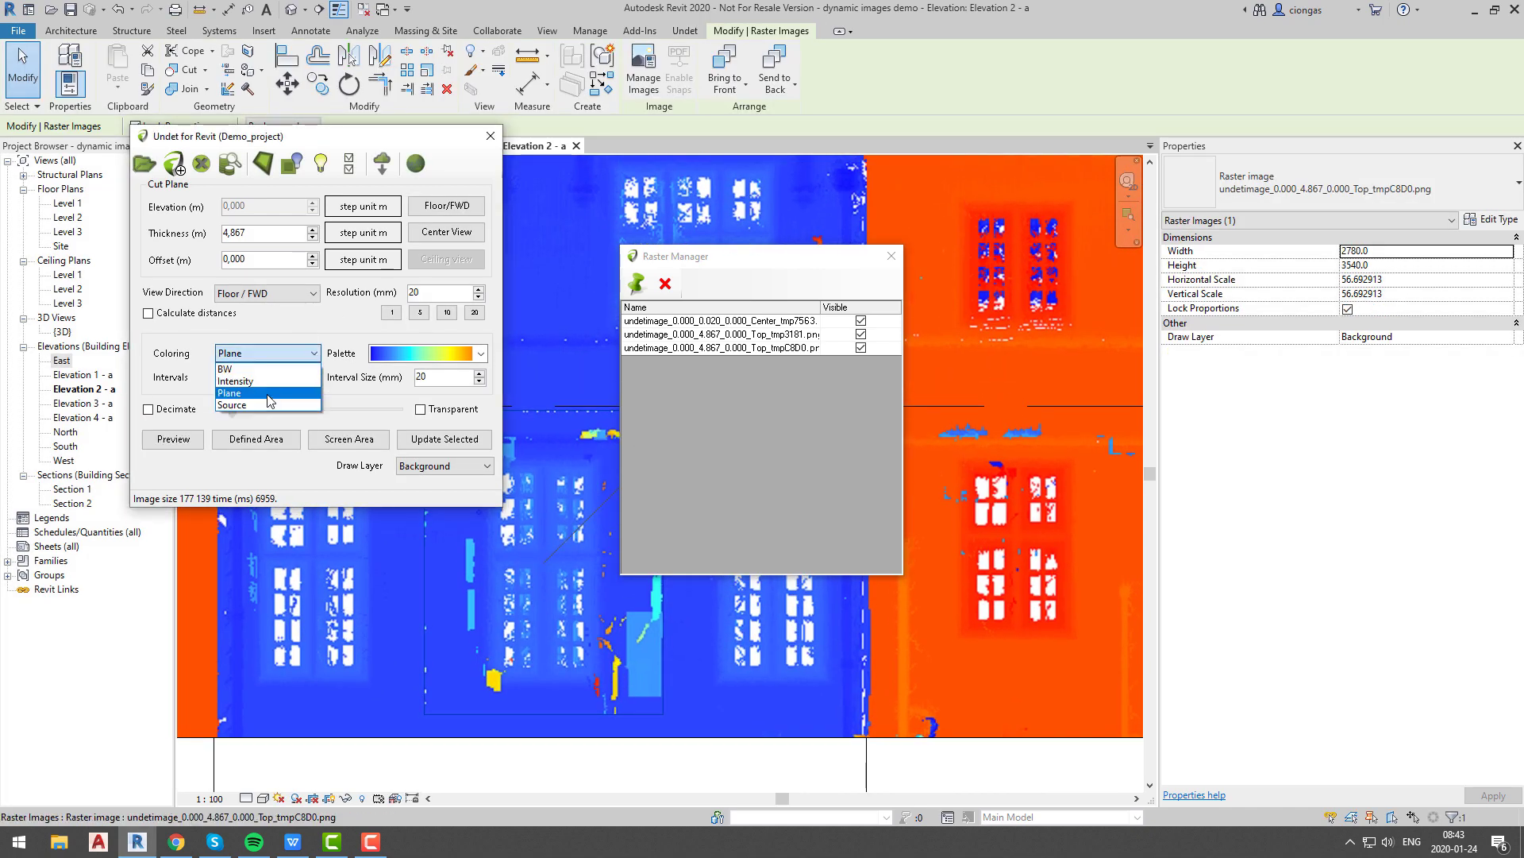
click(232, 405)
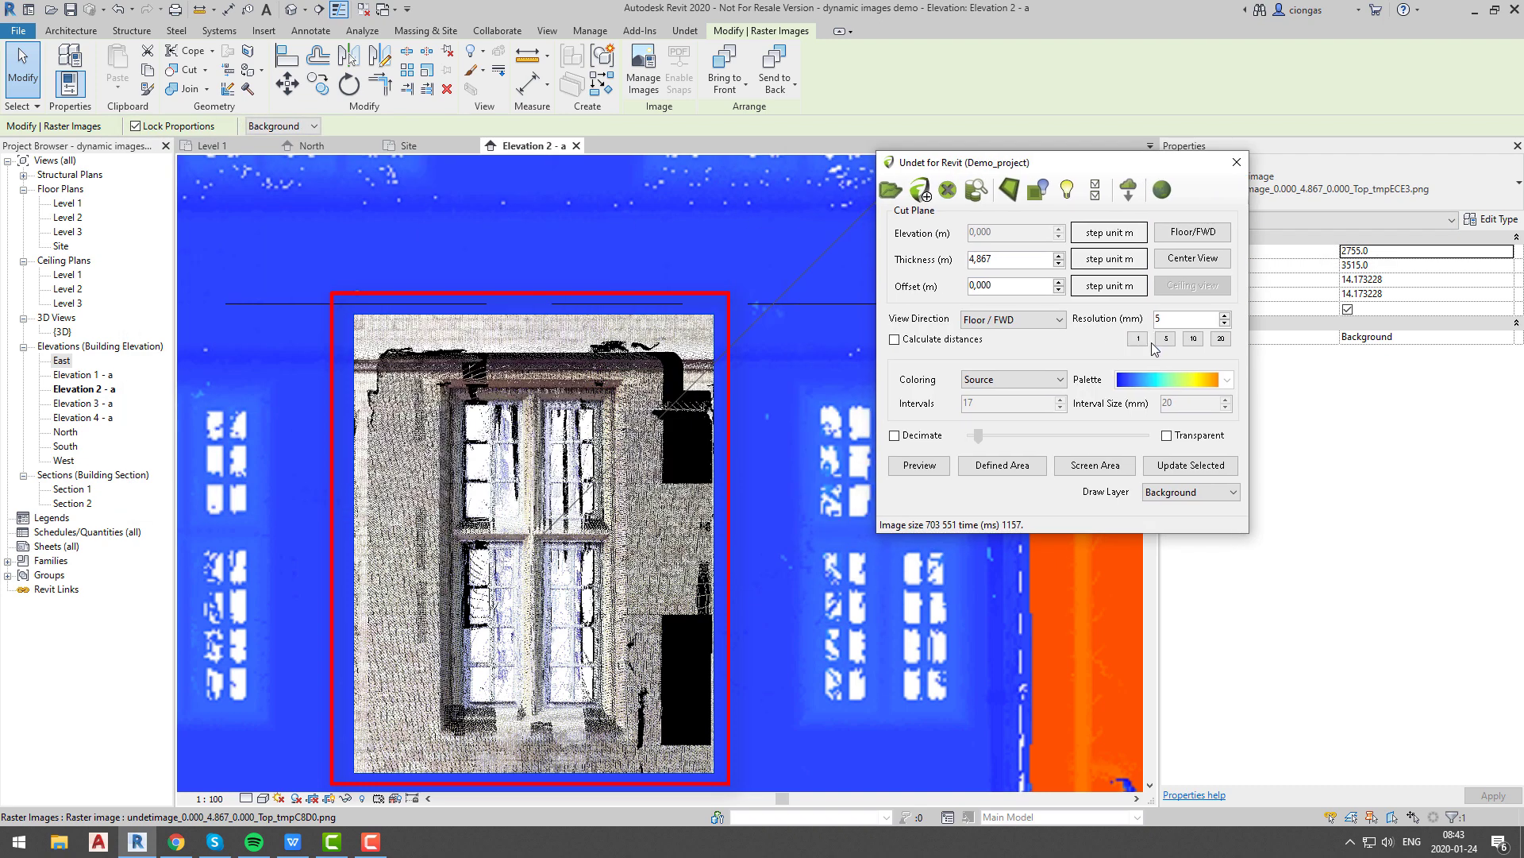
- Exclude the Basement, First, Ground and Second floor scan groups and regenerate
click(977, 189)
click(595, 243)
click(594, 274)
click(595, 290)
click(595, 306)
click(617, 177)
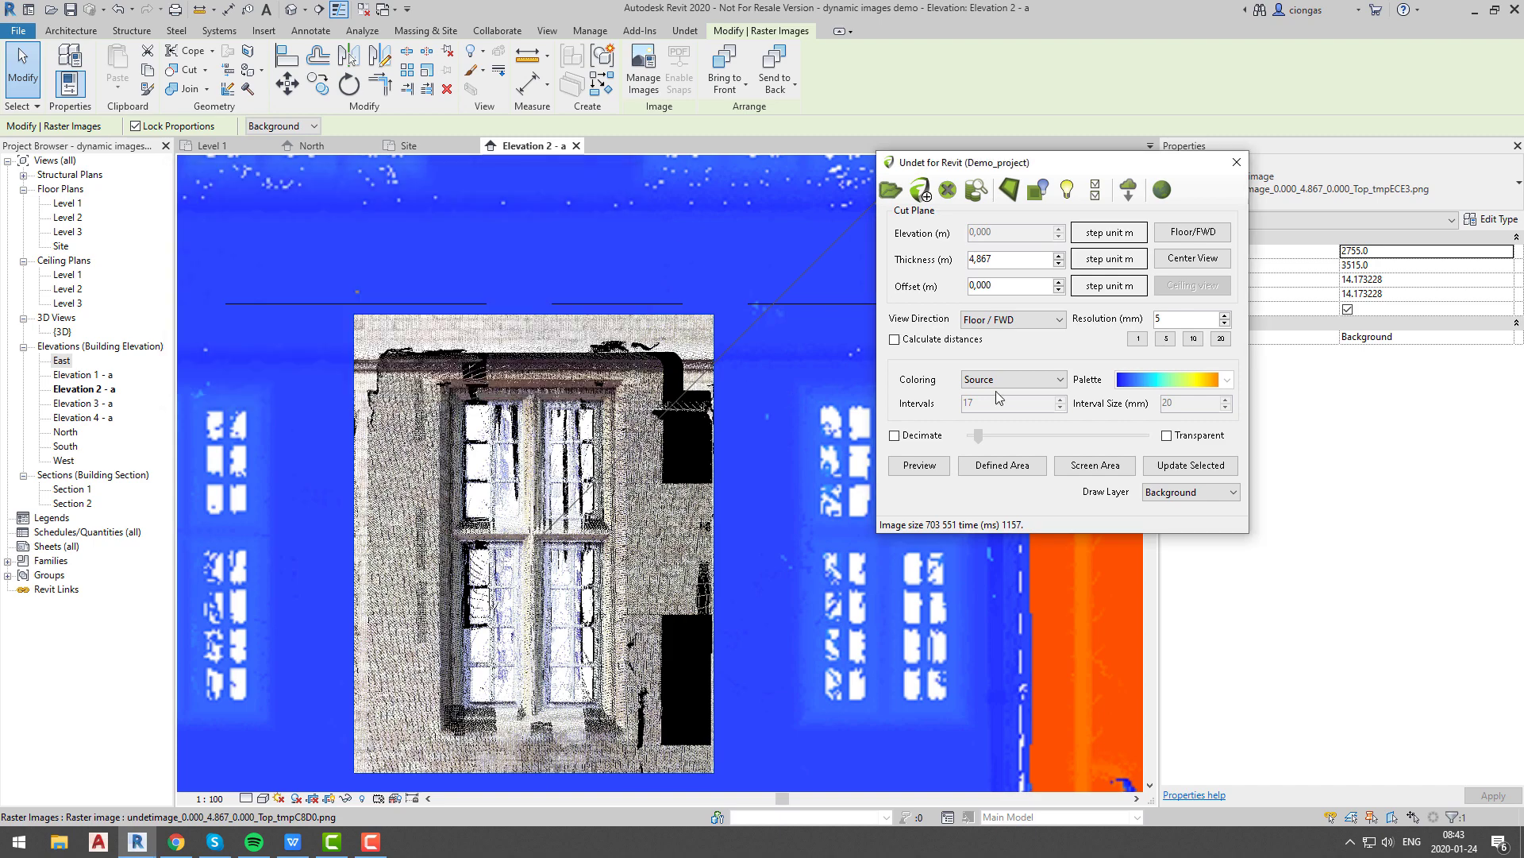
scroll(580, 624, up, 2)
middle_drag(580, 624, 617, 574)
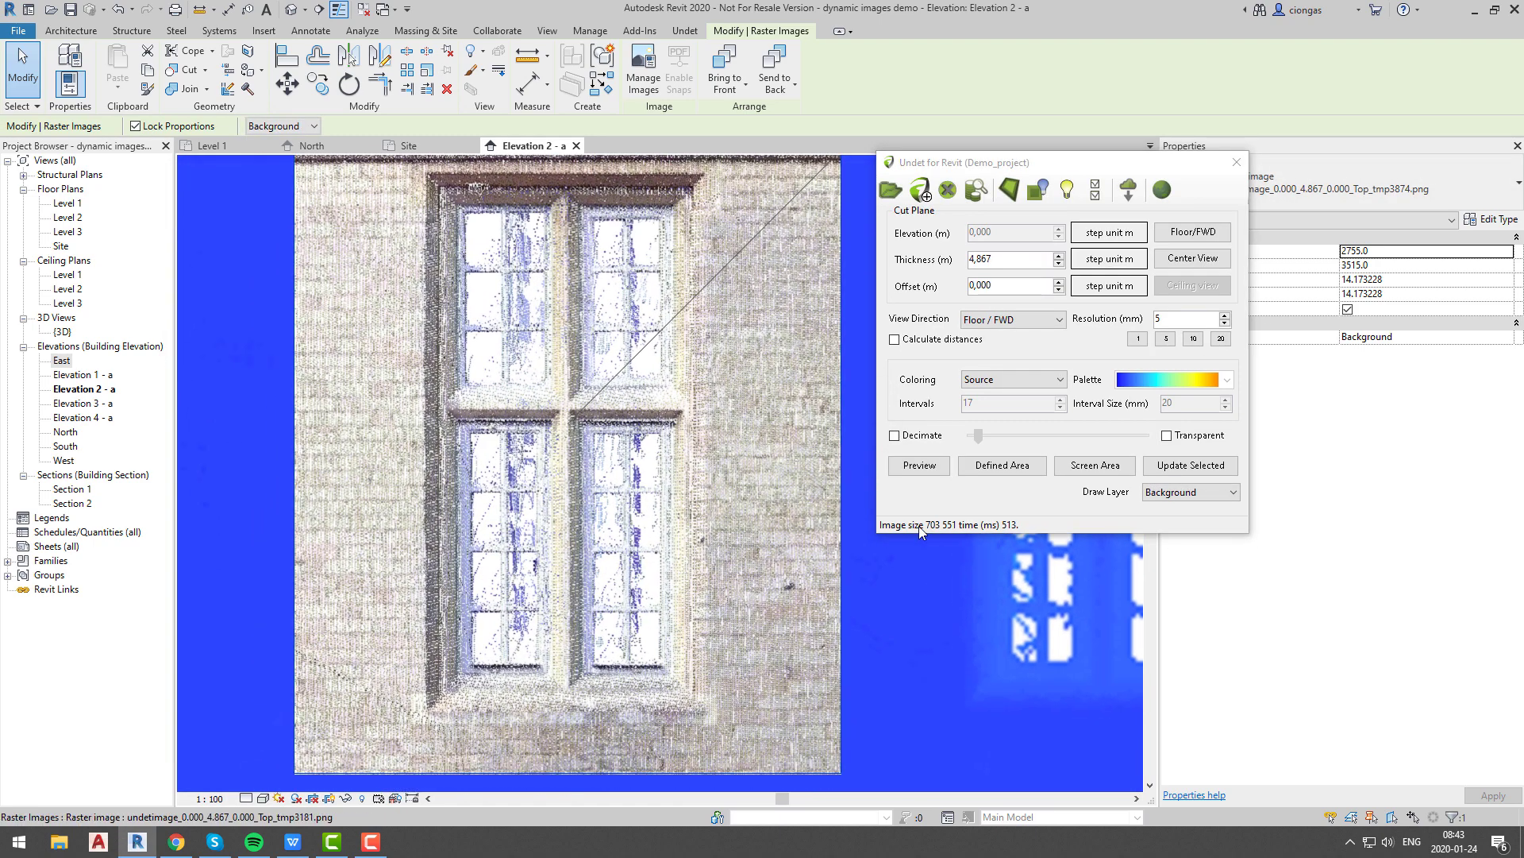
- Turn on Calculate distances and regenerate the window image at resolution 1, then 5
click(924, 343)
click(1173, 466)
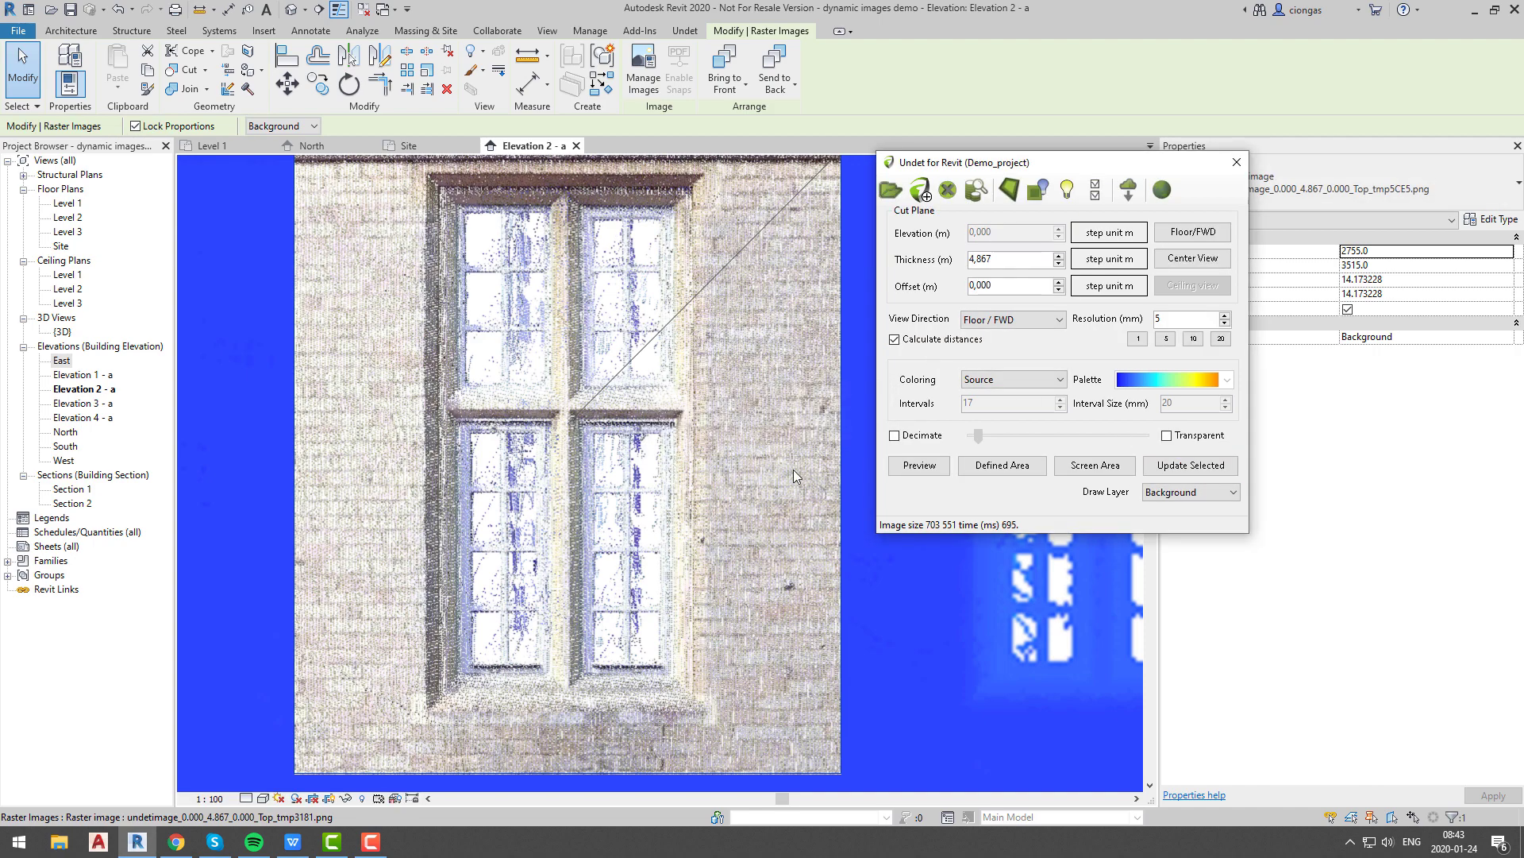
click(1137, 339)
click(1191, 465)
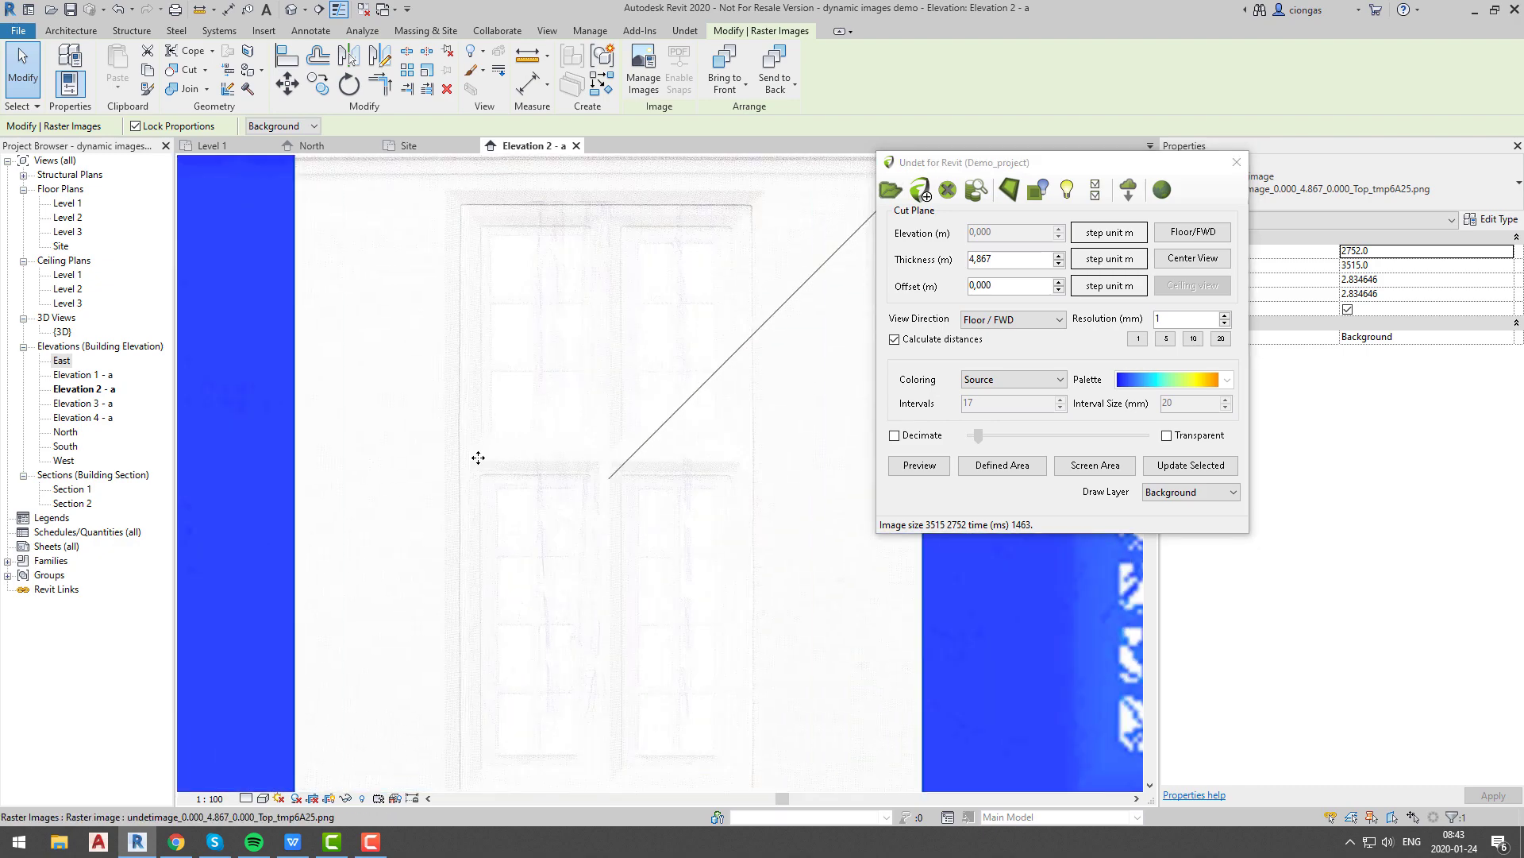
click(1165, 338)
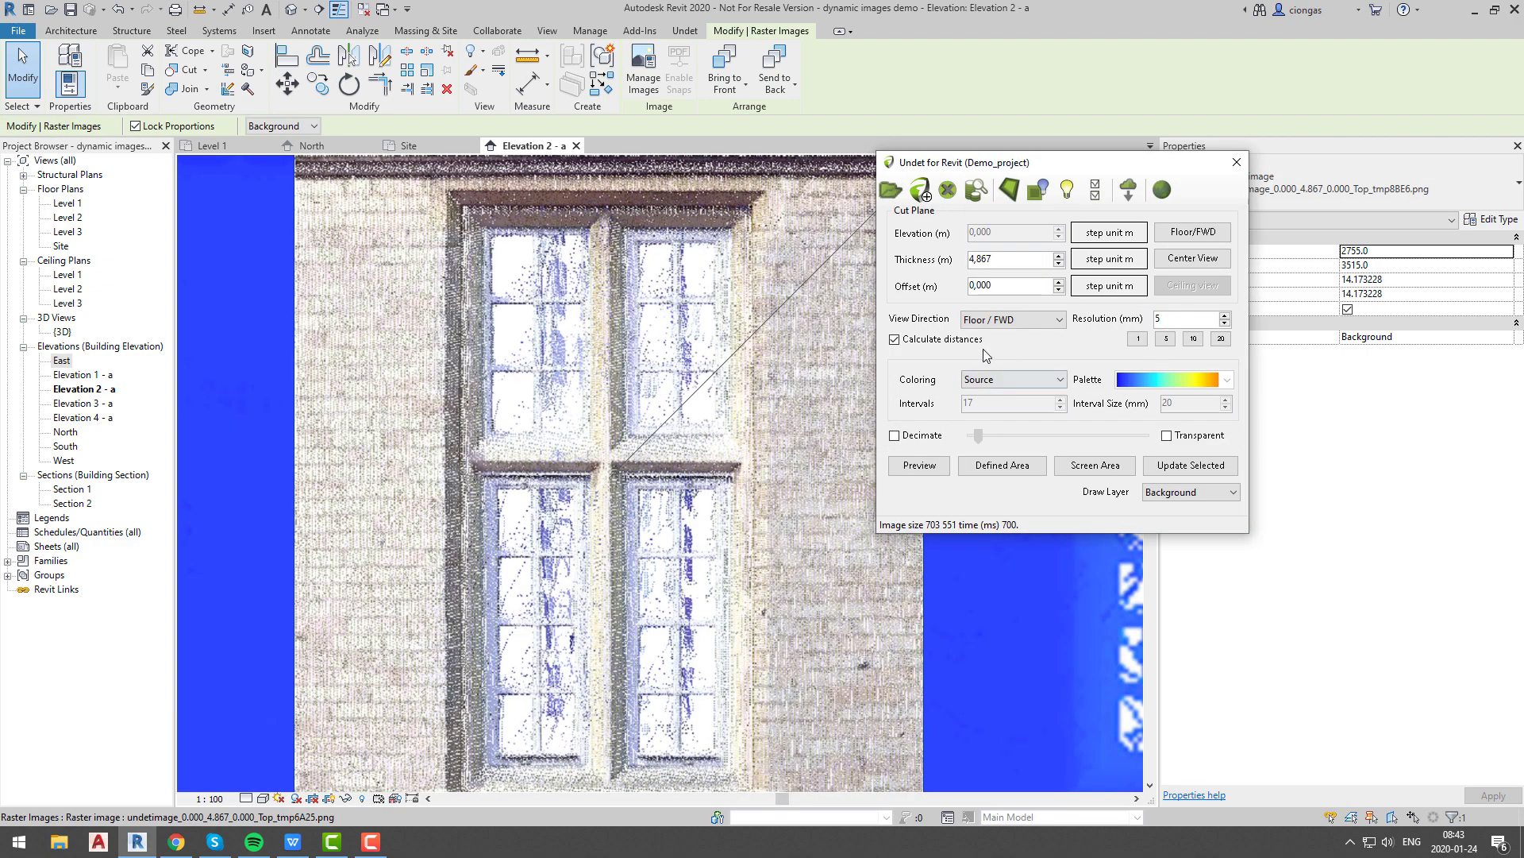
click(1191, 465)
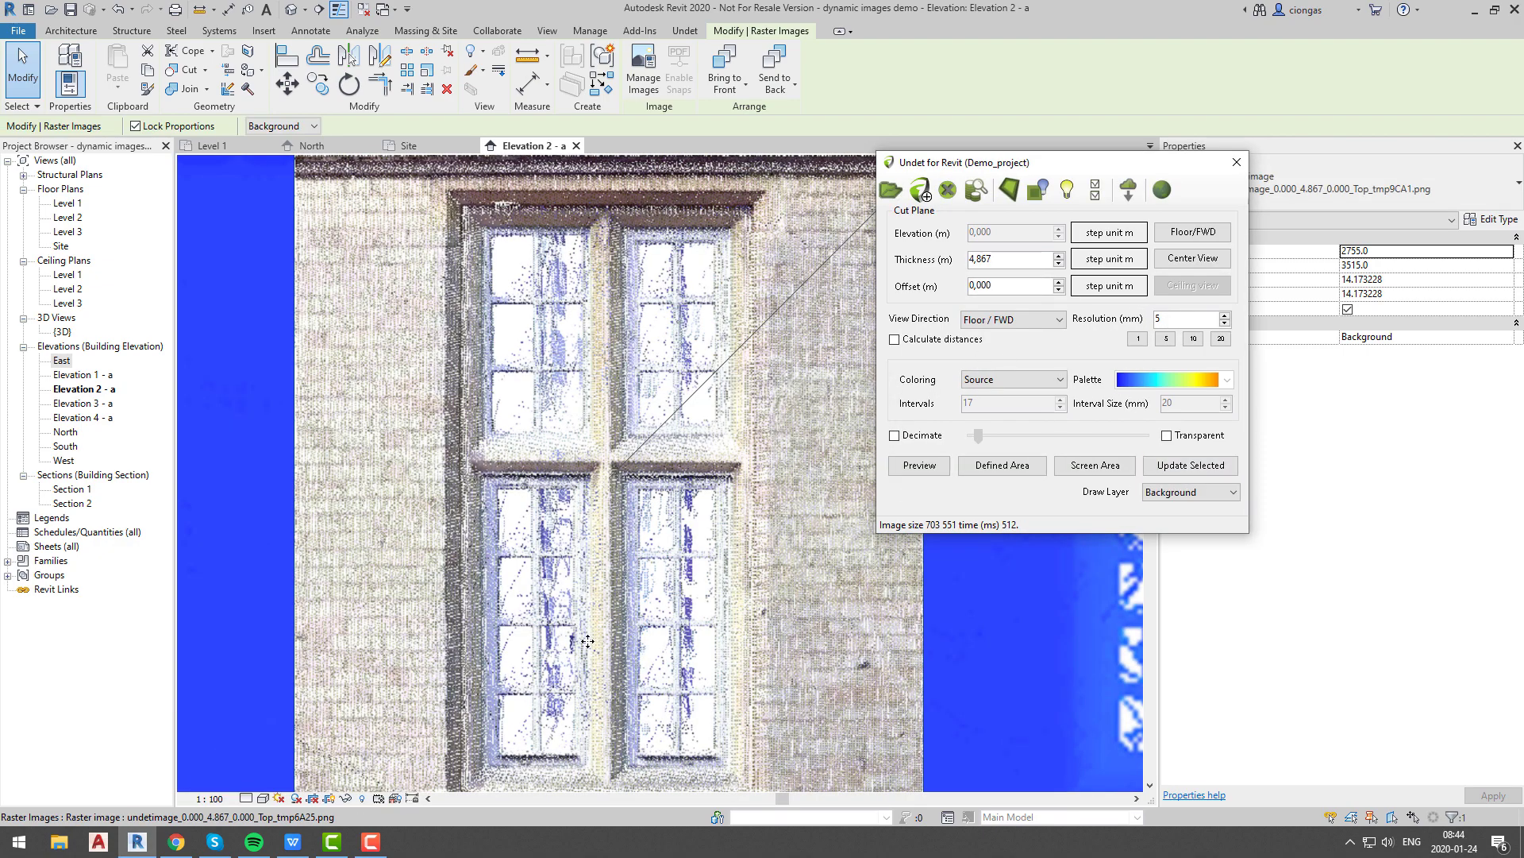
click(912, 343)
click(1191, 466)
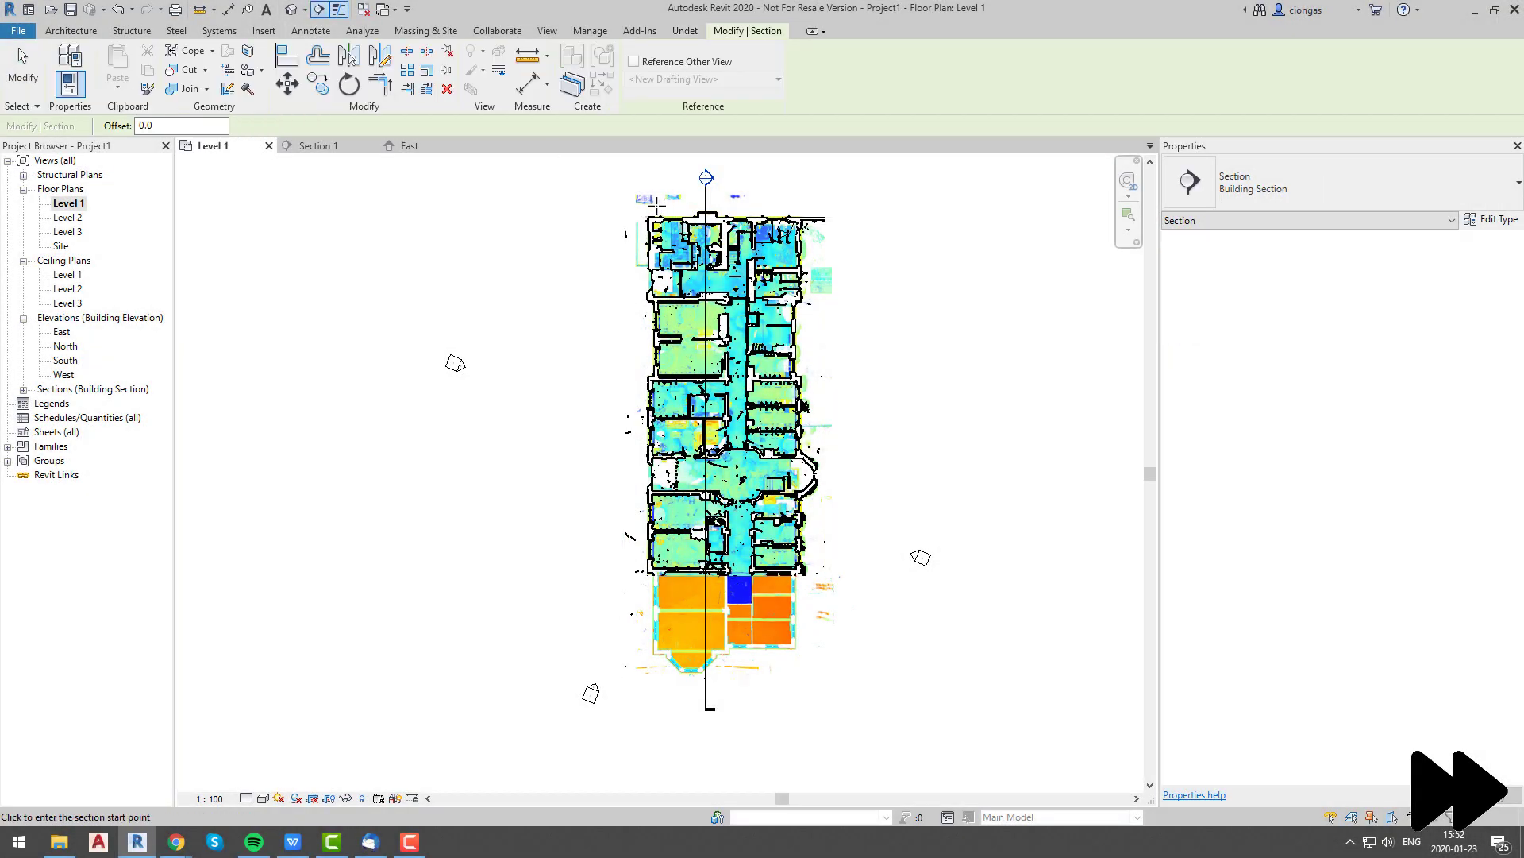
- Draw Section 2 through the plan with far clip 1236.1 and open it
scroll(653, 205, up, 5)
click(608, 202)
scroll(609, 403, down, 9)
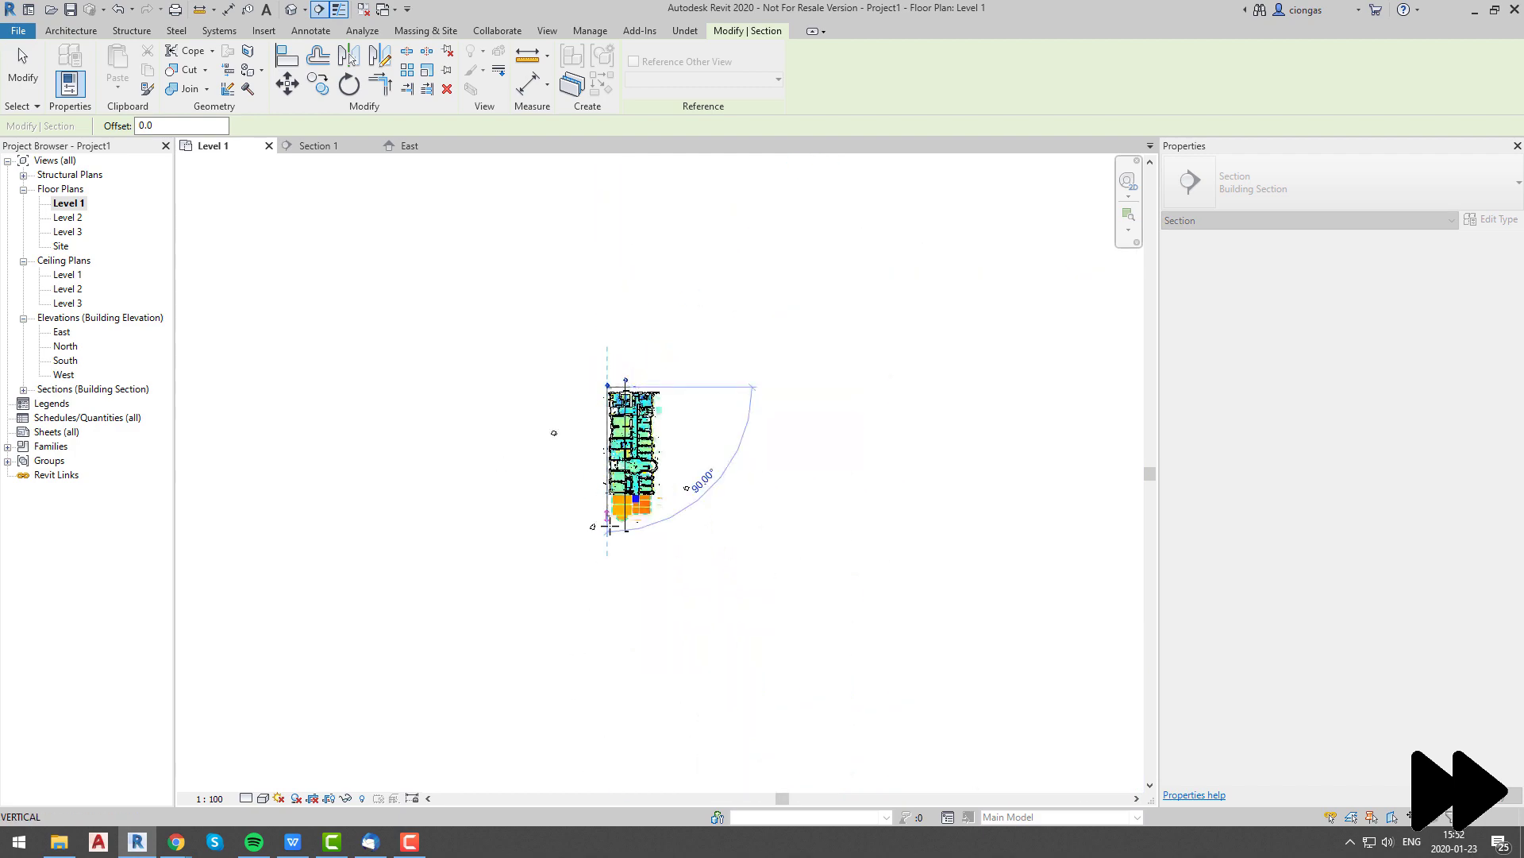
click(609, 537)
scroll(614, 479, up, 4)
scroll(615, 425, up, 6)
drag(654, 445, 559, 444)
scroll(560, 446, down, 3)
right_click(534, 447)
click(608, 123)
- Set Floor / FWD and Intensity colouring, preview, and pick a facade region
click(25, 65)
click(332, 416)
click(317, 442)
click(245, 501)
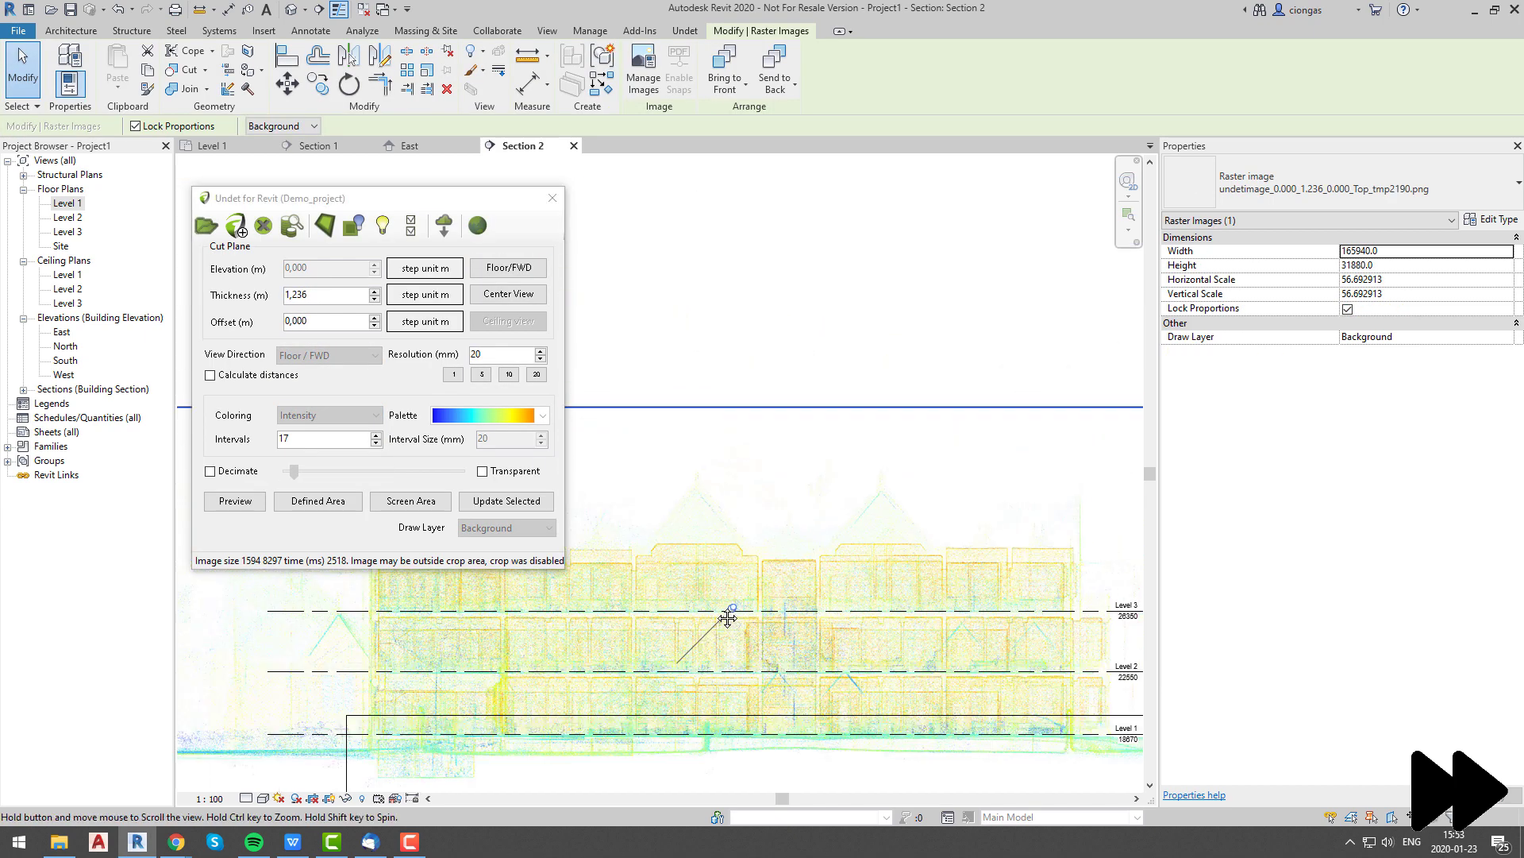
scroll(685, 619, down, 1)
click(319, 501)
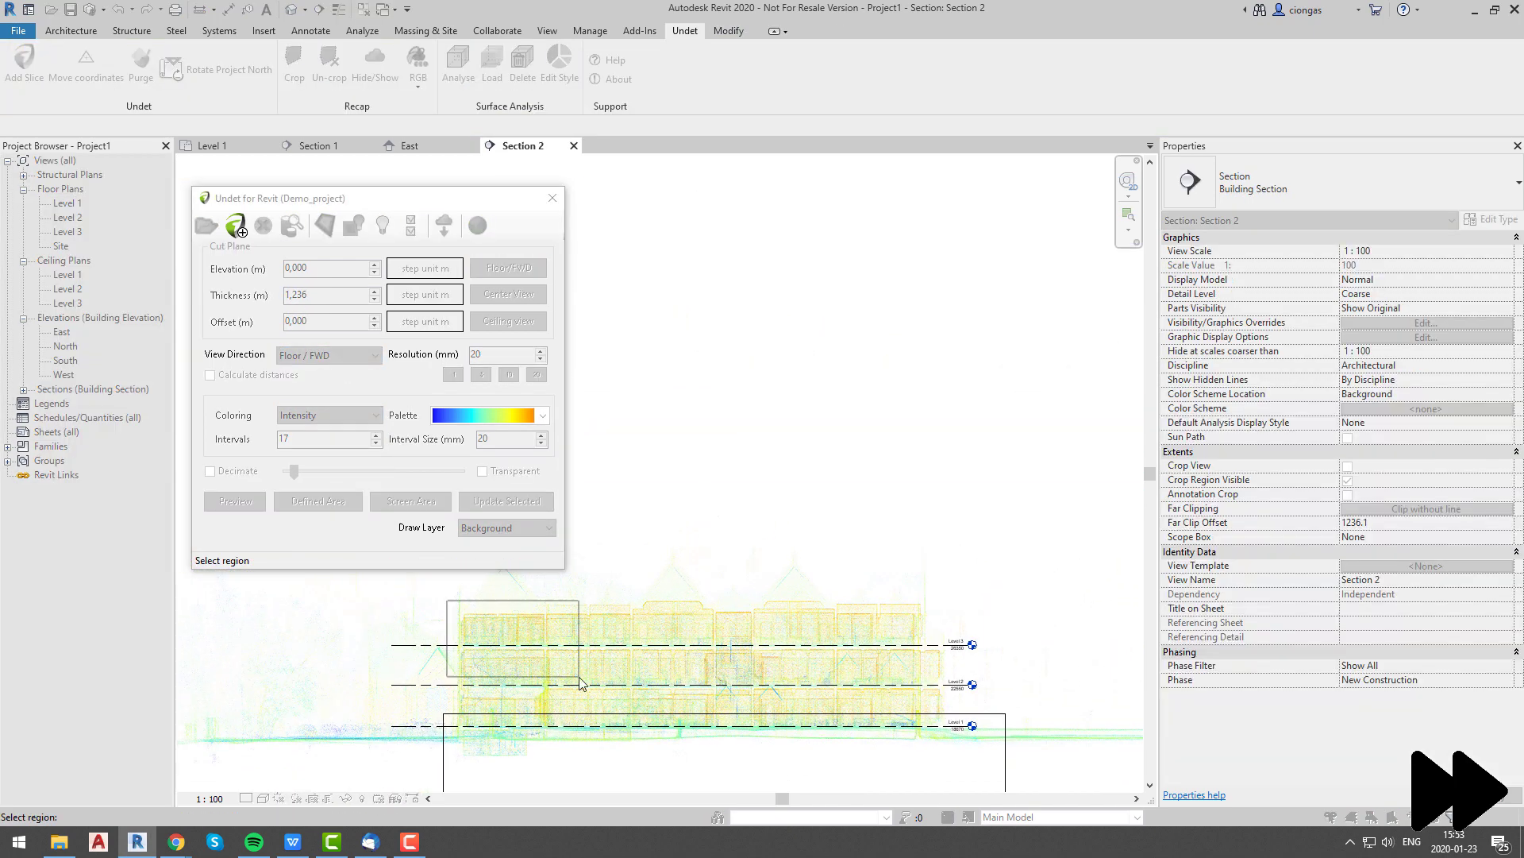
drag(579, 675, 580, 677)
- Limit the scan groups to External only and pick the image region again
click(300, 230)
click(451, 100)
click(451, 116)
click(450, 131)
click(451, 147)
click(450, 164)
click(451, 116)
click(473, 34)
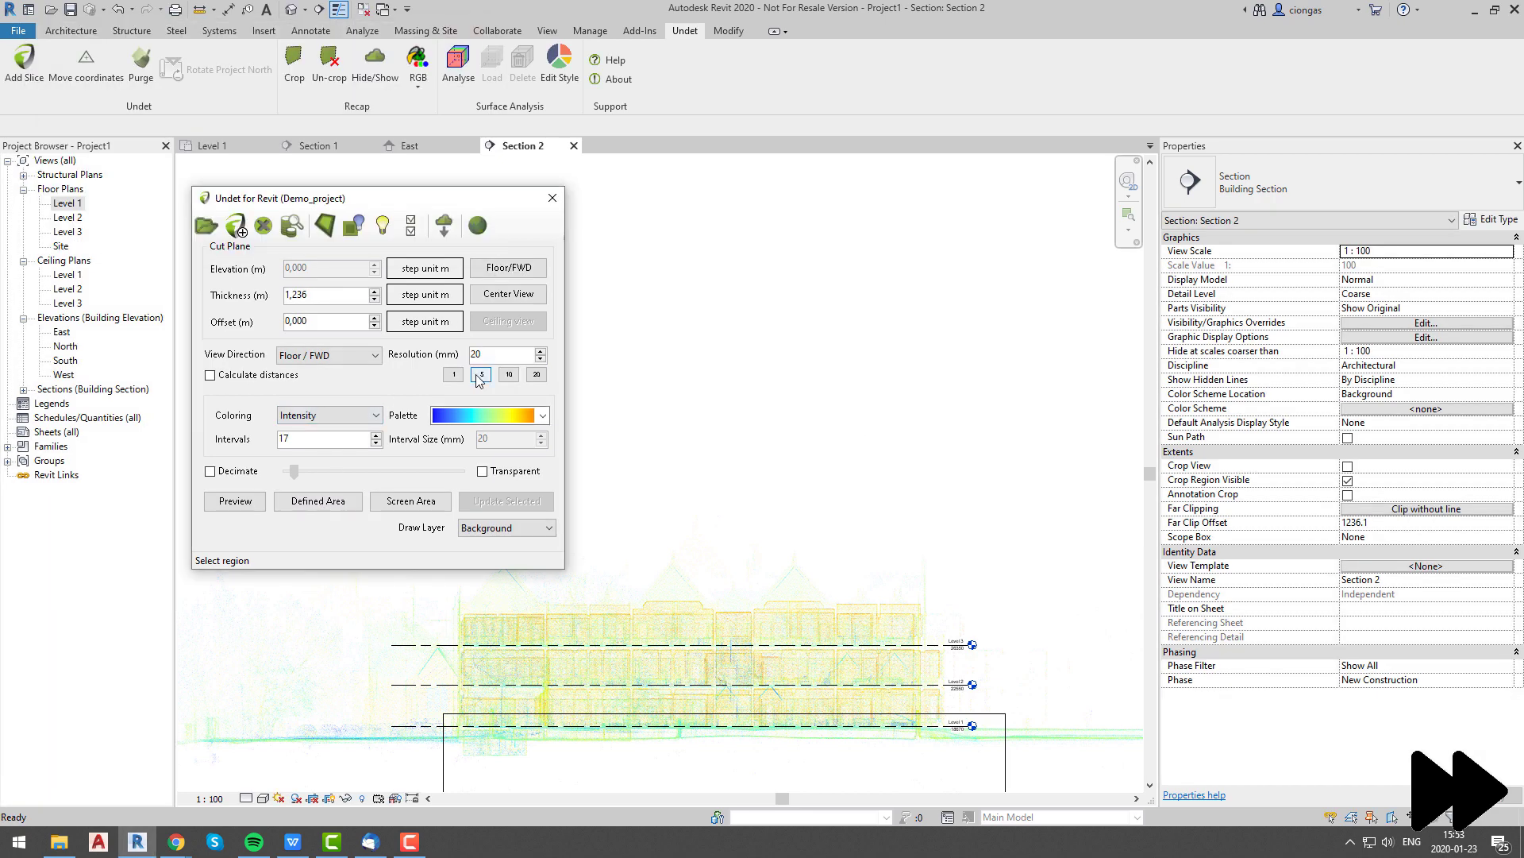
click(319, 501)
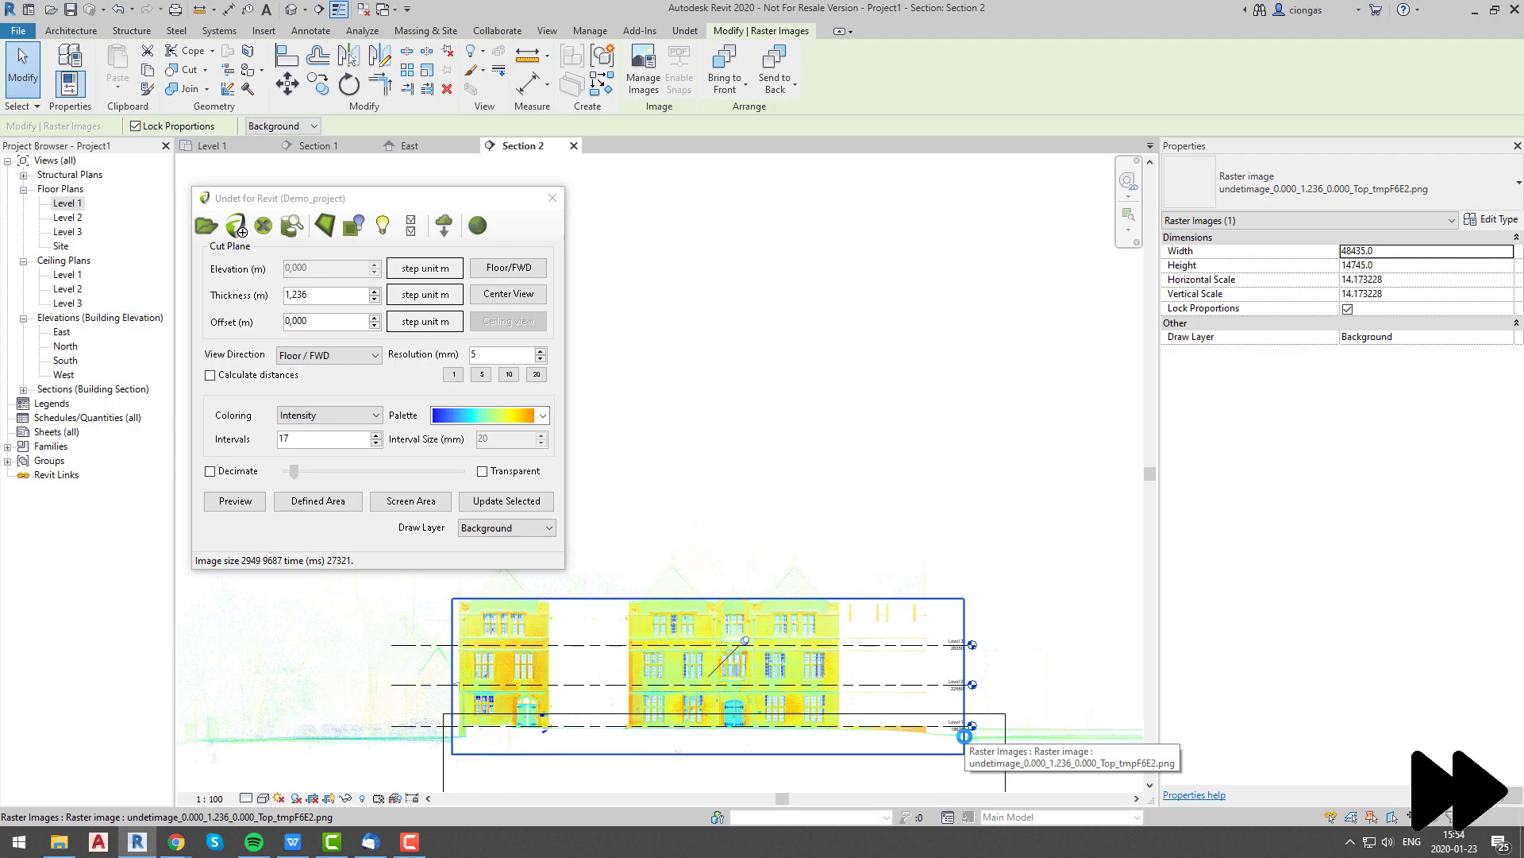
- Set the slice colouring to BW and resolution to 1
scroll(778, 594, up, 10)
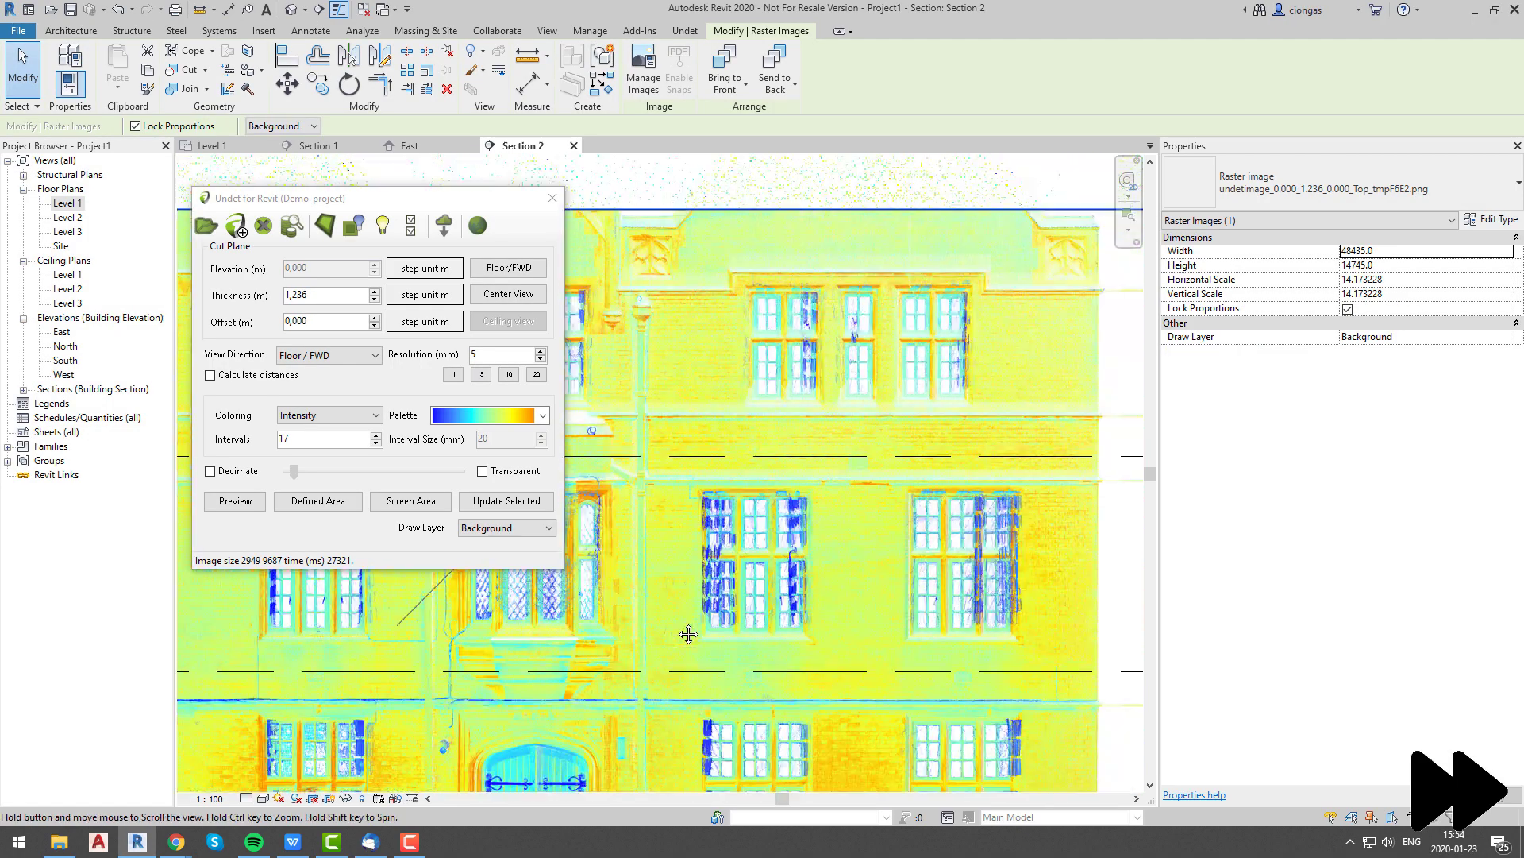
click(419, 391)
scroll(759, 444, down, 10)
click(800, 270)
scroll(745, 450, up, 11)
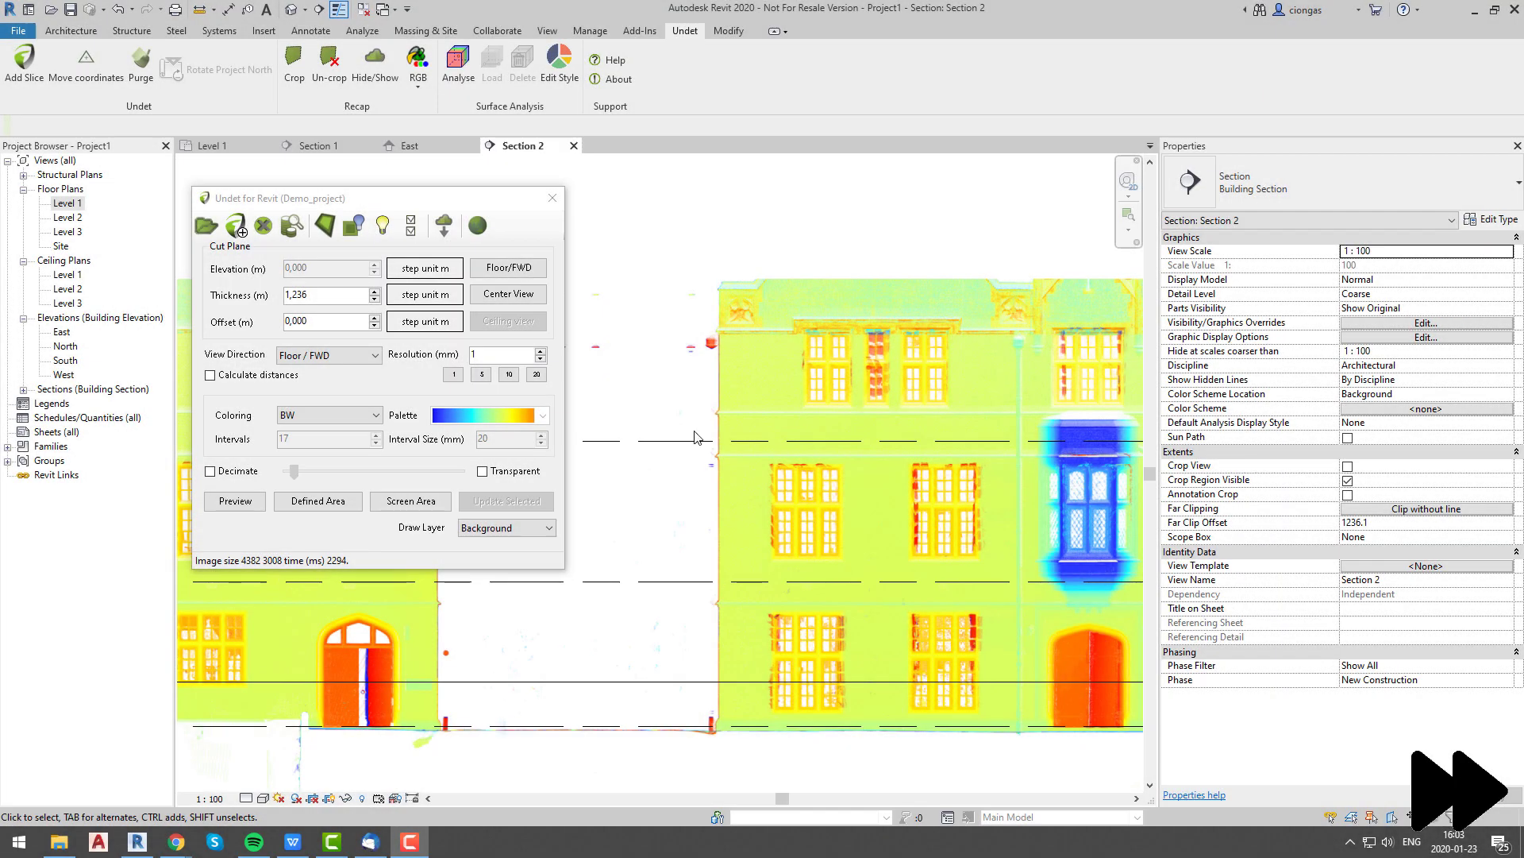
scroll(816, 533, up, 4)
click(497, 268)
click(328, 415)
click(317, 429)
- Create the window detail image and send it behind the coloured facade image
click(317, 501)
drag(694, 347, 889, 603)
scroll(871, 595, up, 4)
mouse_move(812, 591)
middle_down()
mouse_move(726, 646)
mouse_move(852, 634)
middle_up()
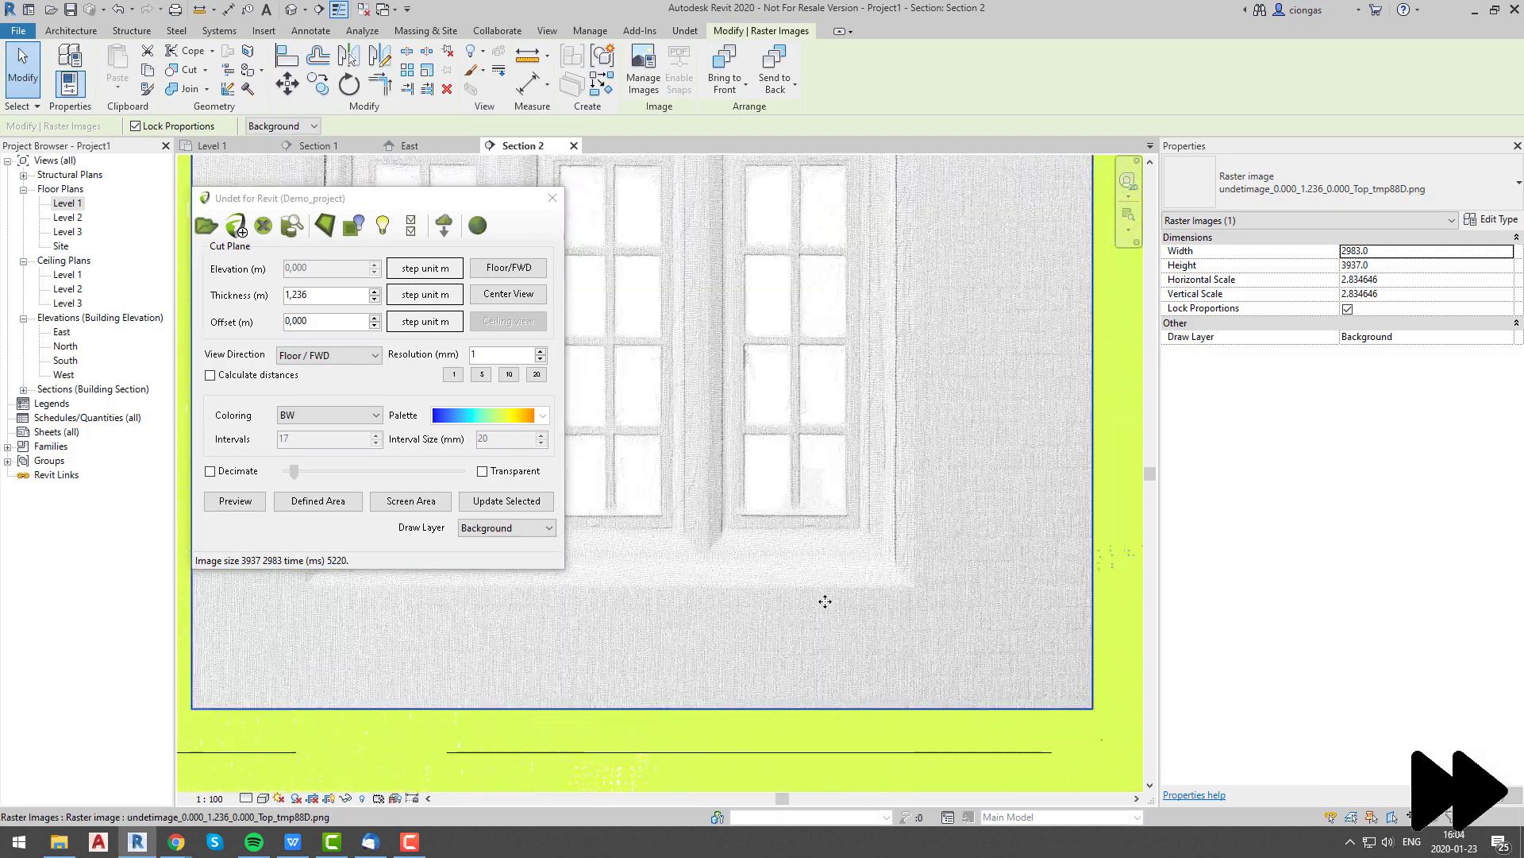
scroll(821, 592, down, 5)
click(782, 91)
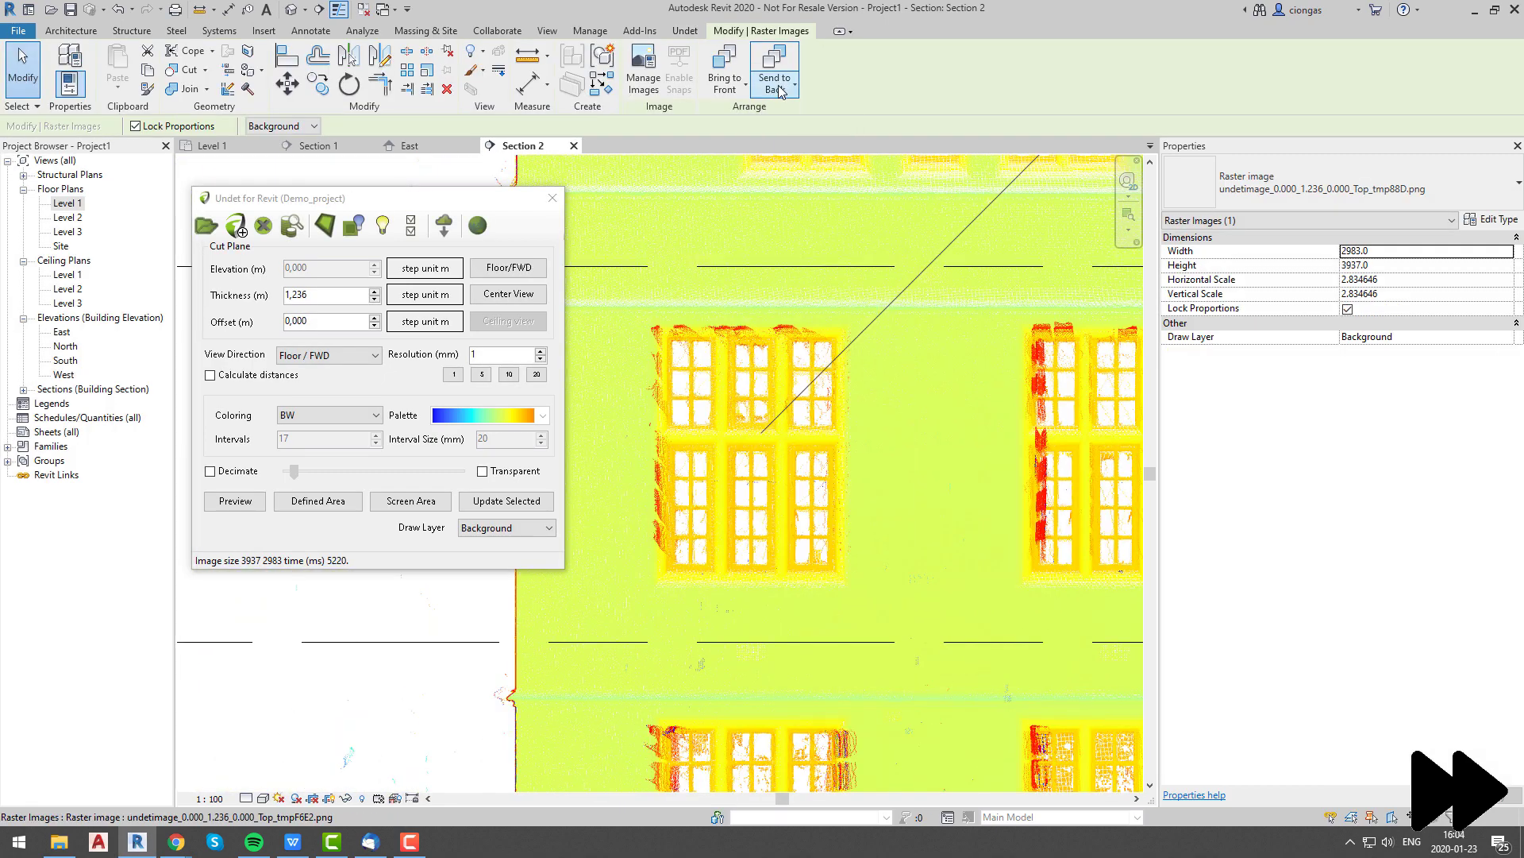